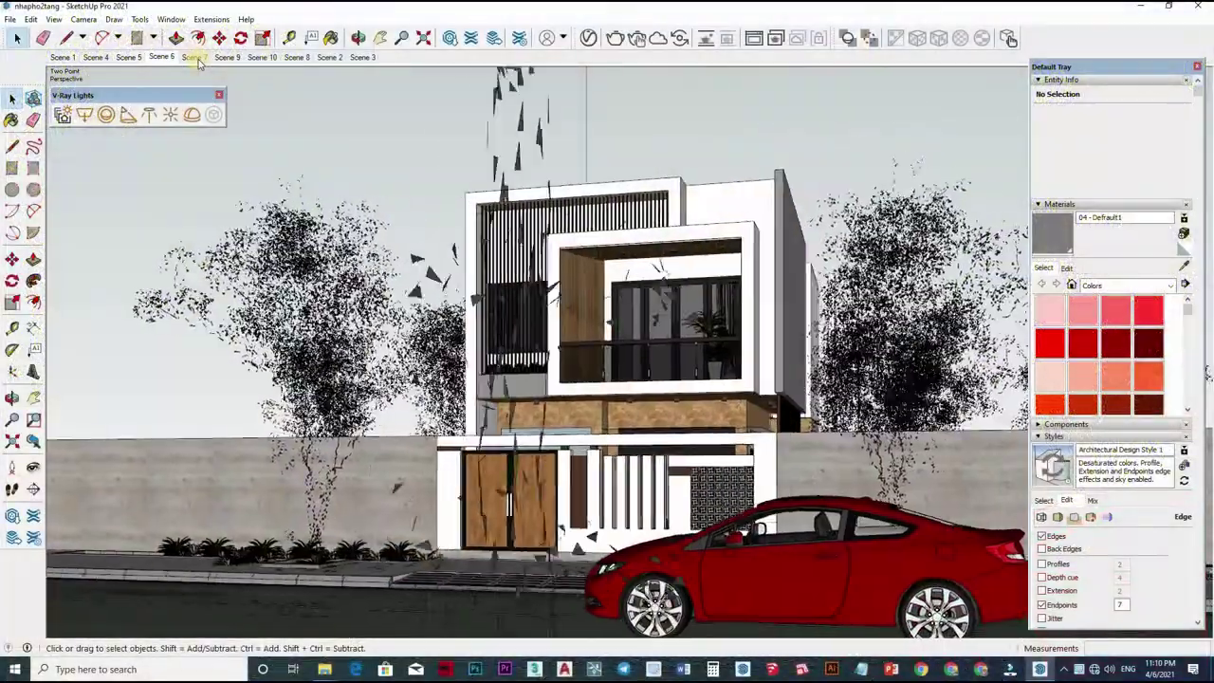
Step: Preview the saved Scenes 7, 9, 8, 2 and 3 of the nhapho2tang townhouse
left_click(194, 57)
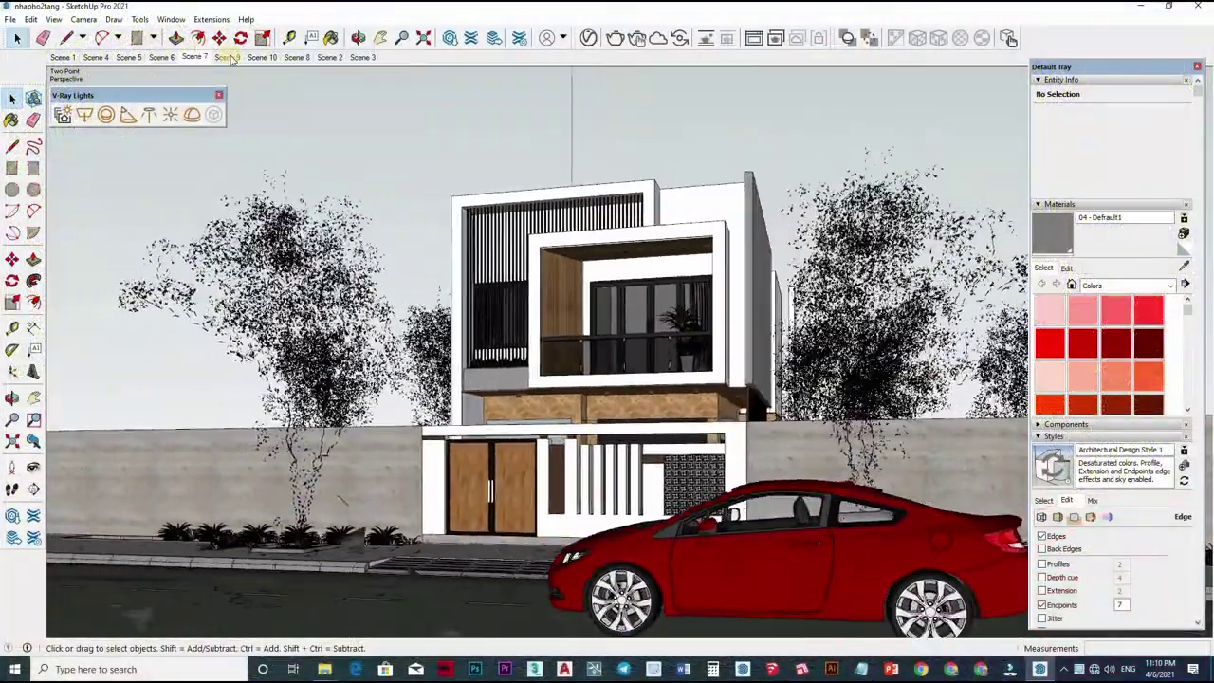
left_click(251, 58)
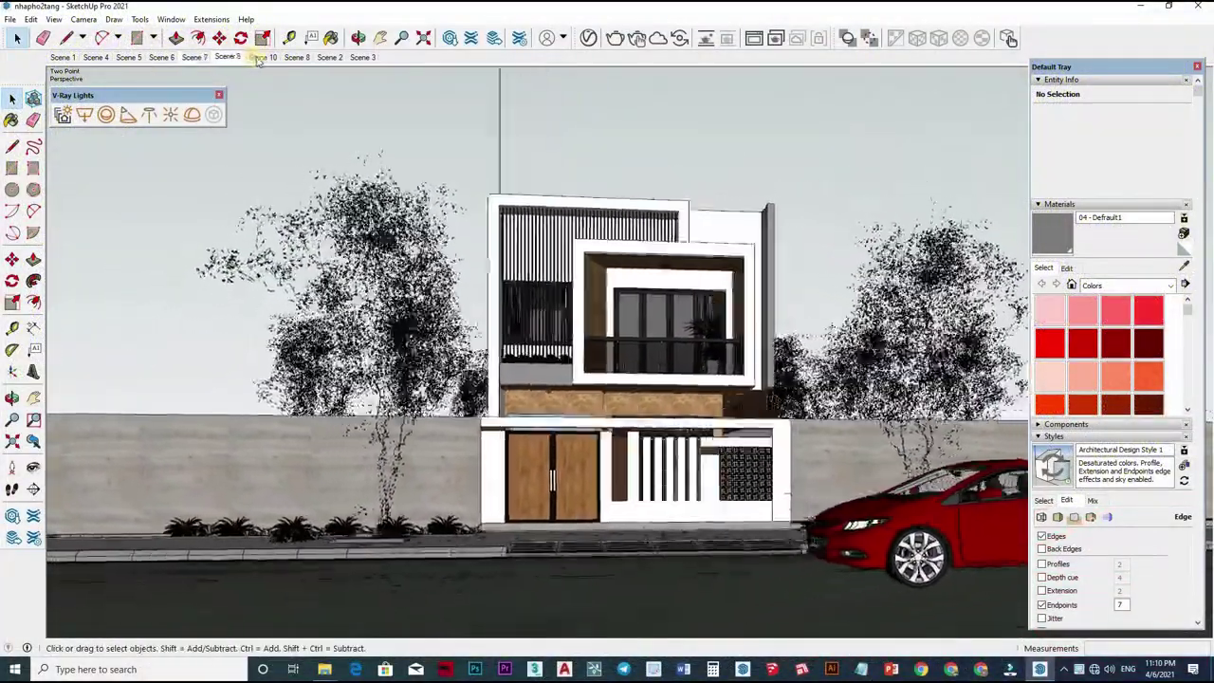
left_click(294, 59)
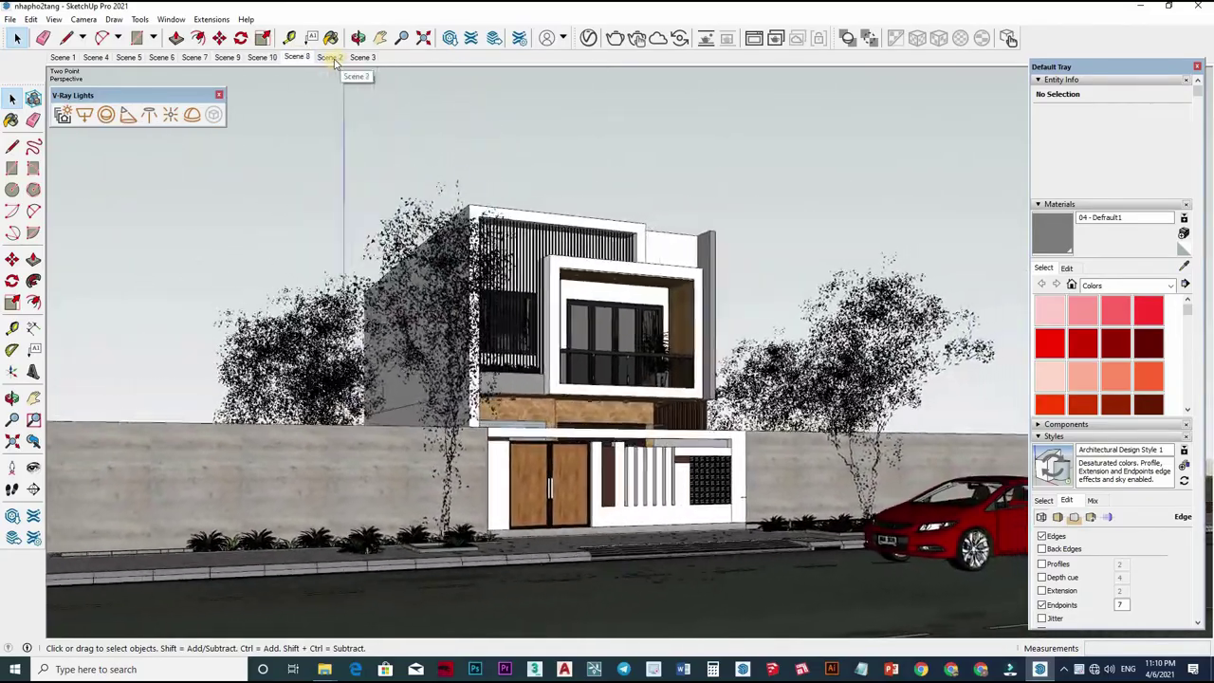
left_click(332, 57)
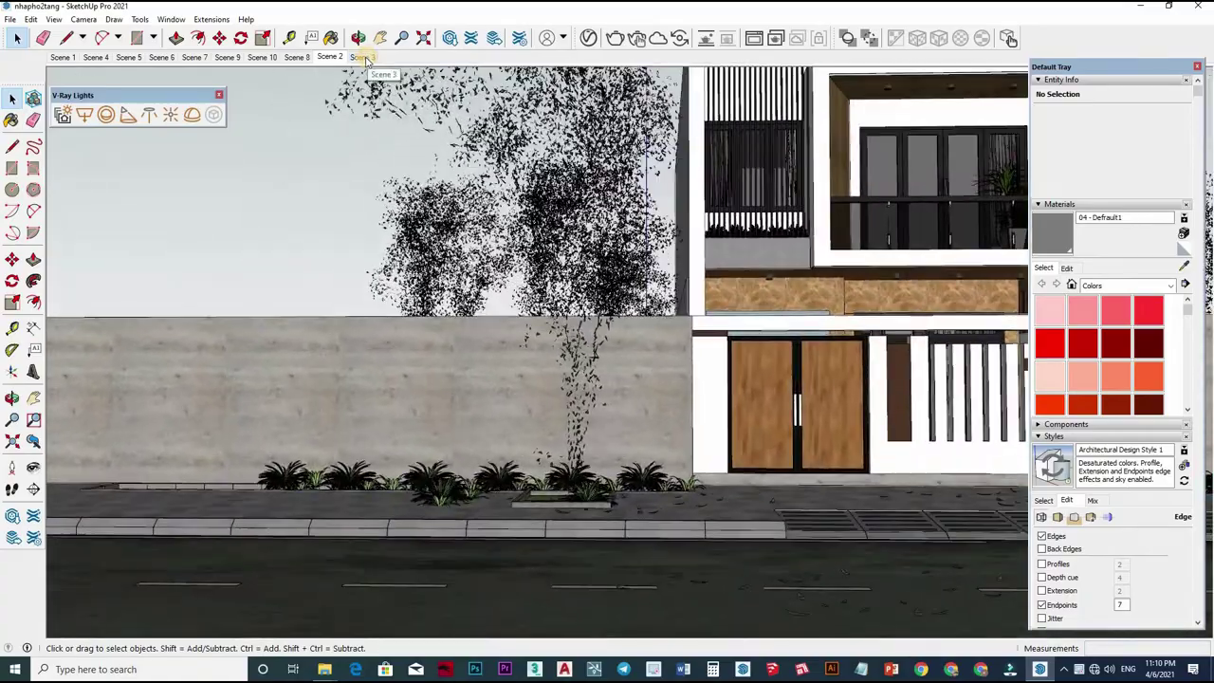
left_click(368, 58)
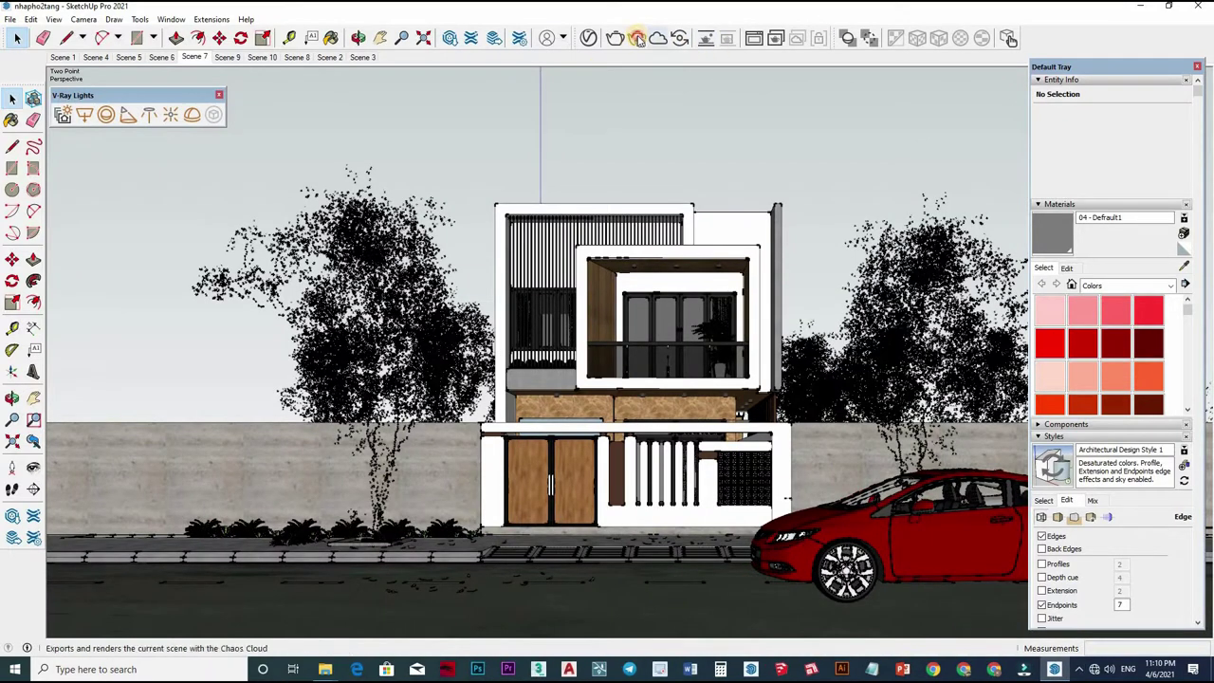
Step: Render the front street view at 2600 x 2126 in V-Ray, then stop and close the frame buffer
left_click(636, 38)
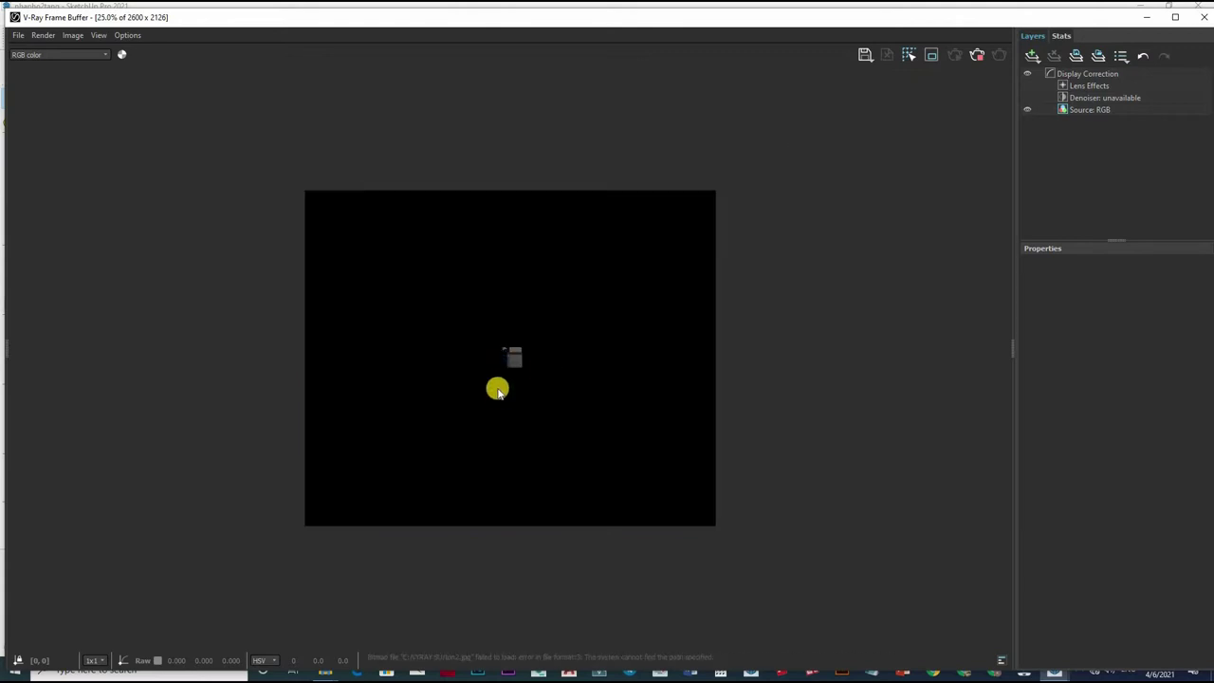
scroll(536, 407, "up", 1)
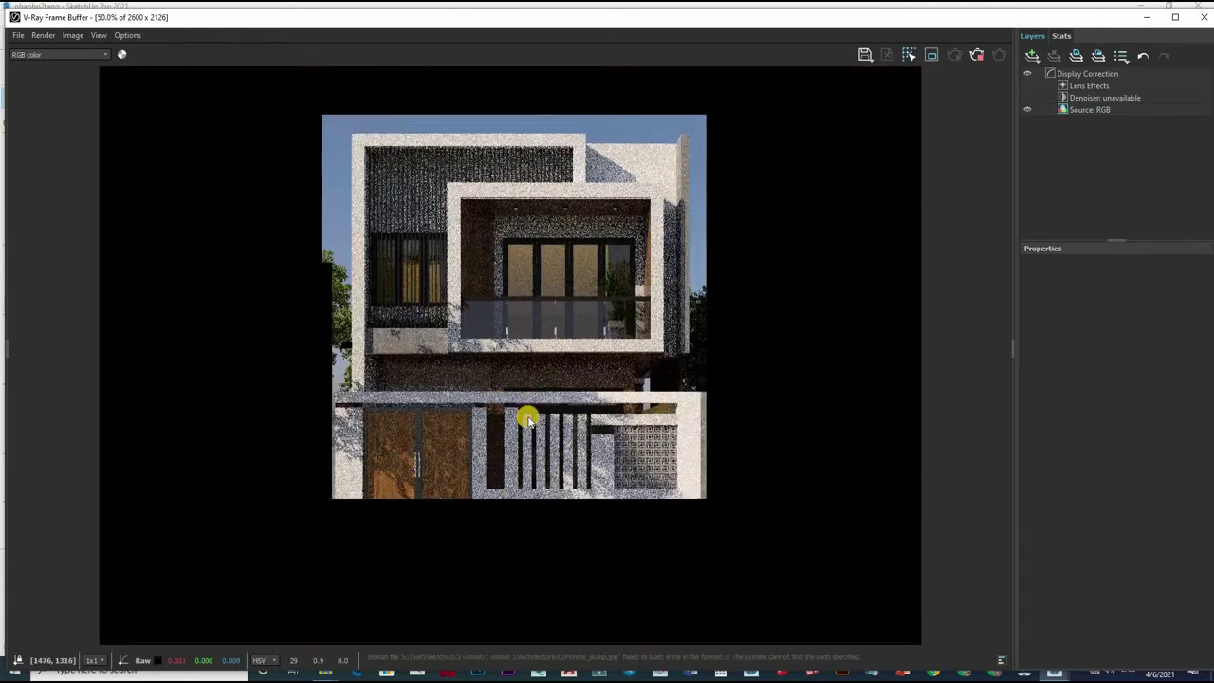
scroll(732, 352, "down", 1)
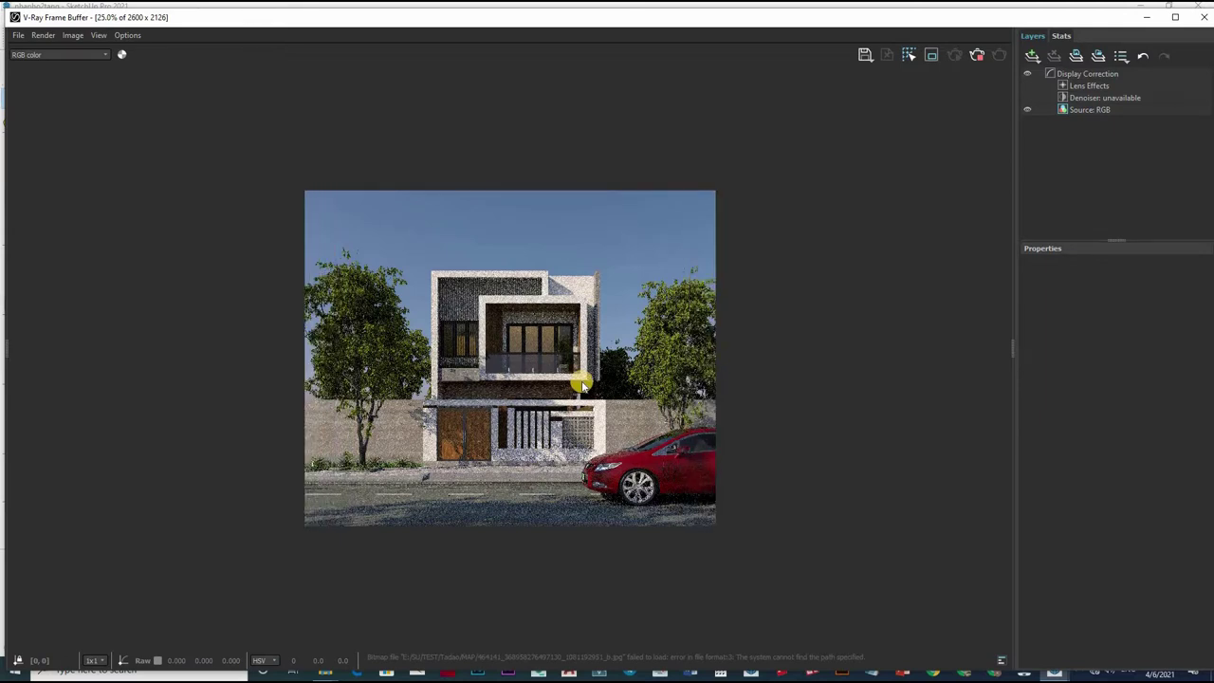
scroll(513, 406, "up", 1)
scroll(569, 393, "down", 1)
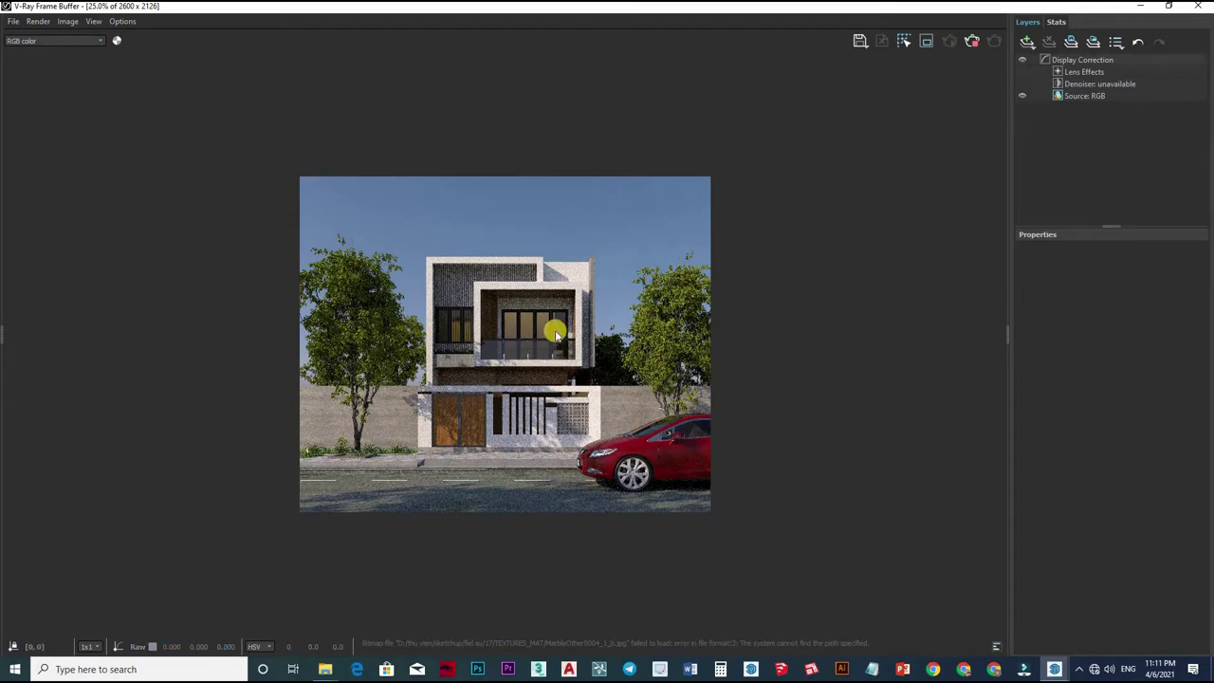
left_click(972, 40)
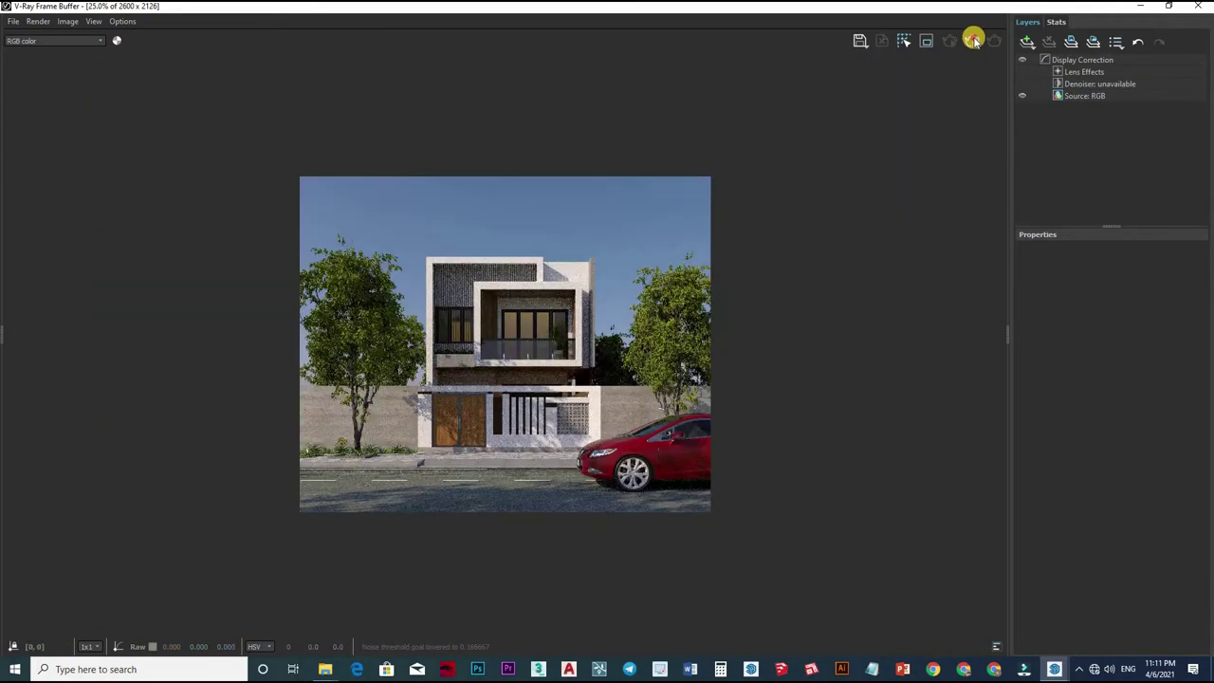
left_click(1201, 8)
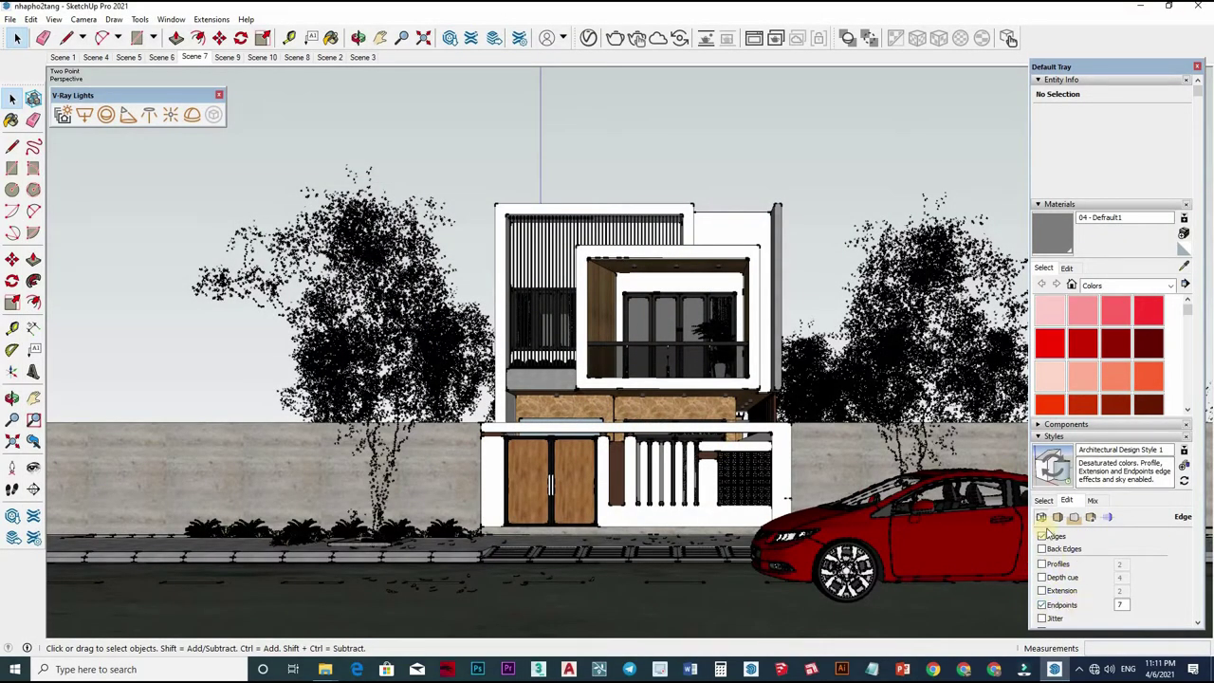
Step: Turn off endpoints and add Scene 11, saving the style as Architectural Design Style 2
left_click(1042, 556)
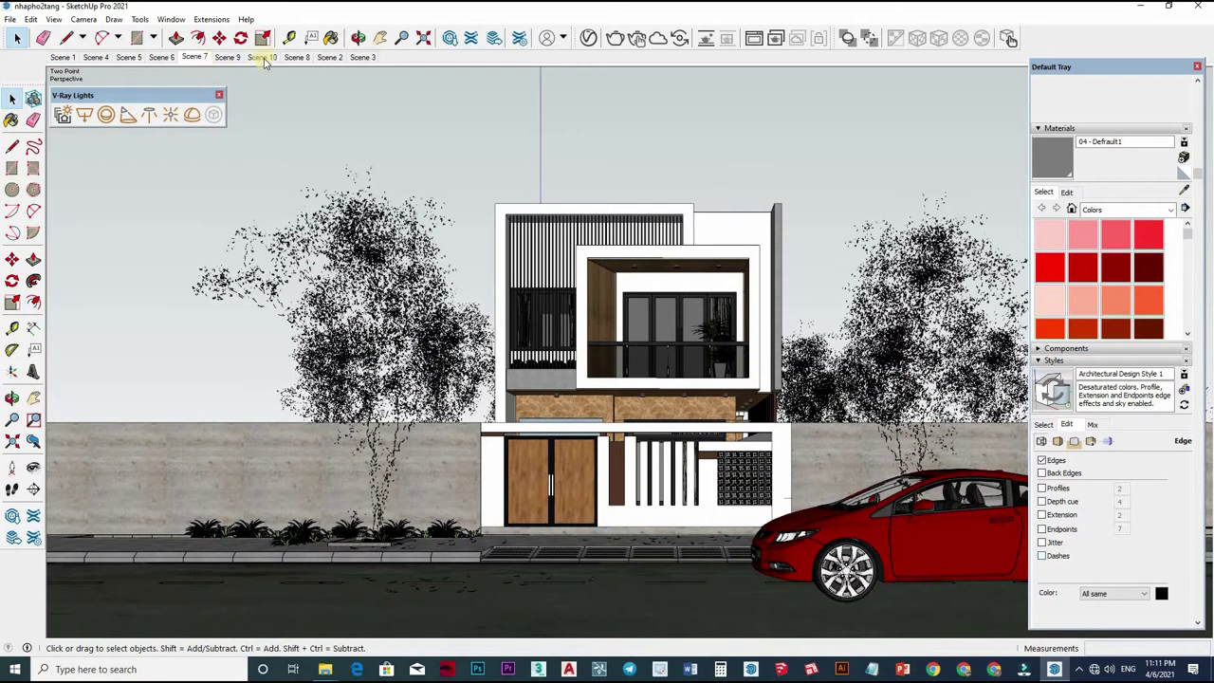
right_click(372, 58)
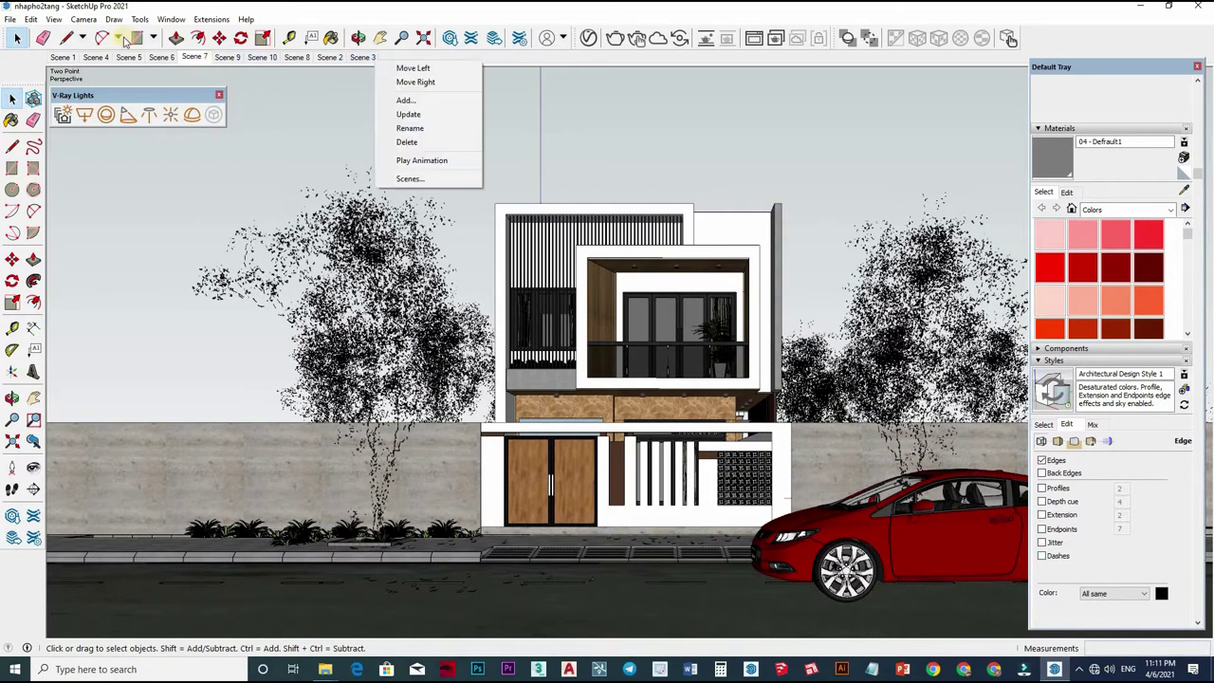
left_click(408, 99)
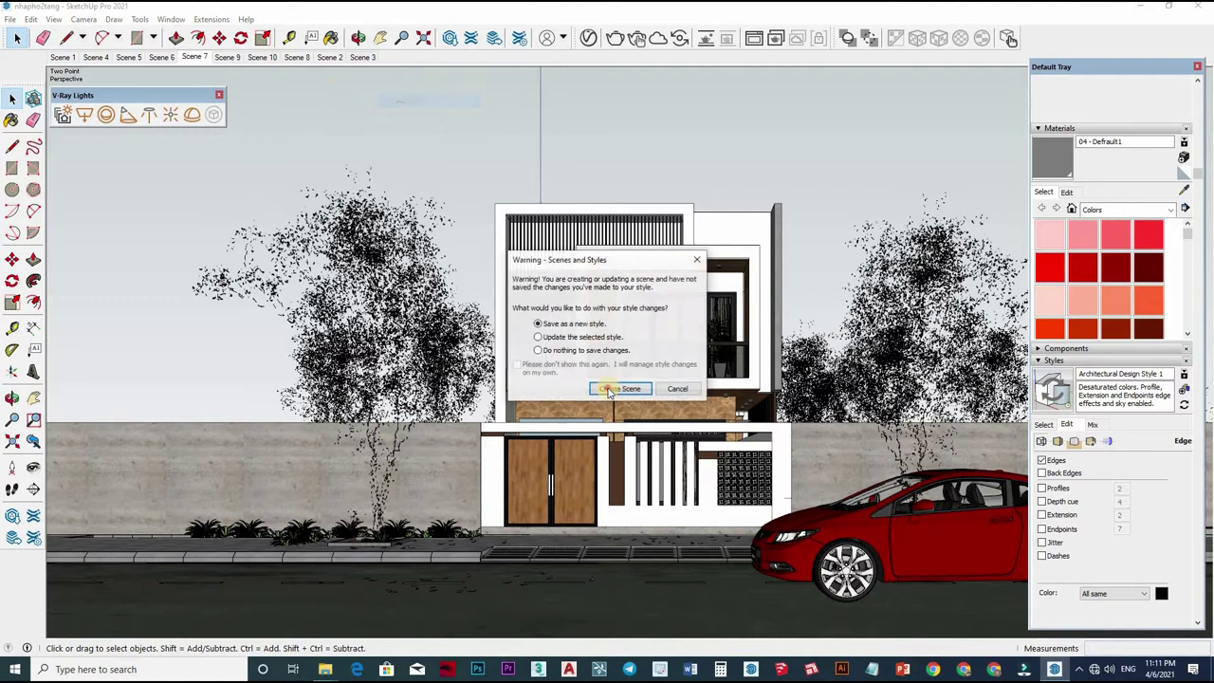
key("Return")
Step: Keep the camera in Two-Point Perspective and orbit to a higher angled view
left_click(84, 19)
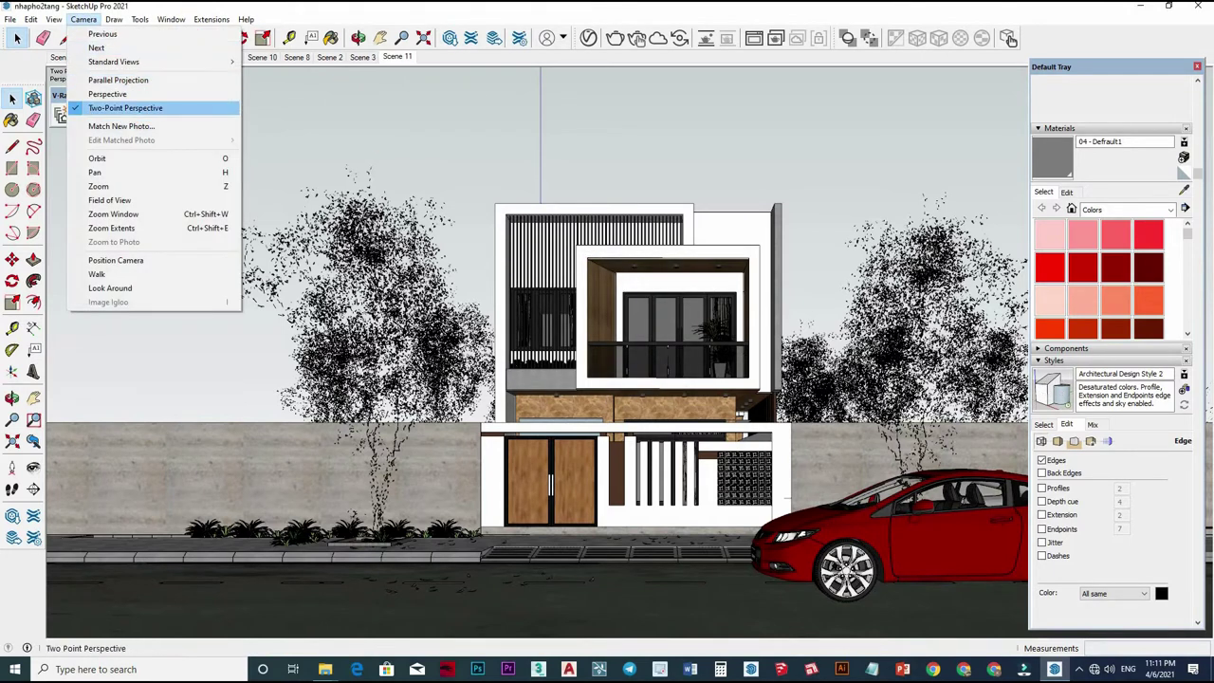
left_click(725, 88)
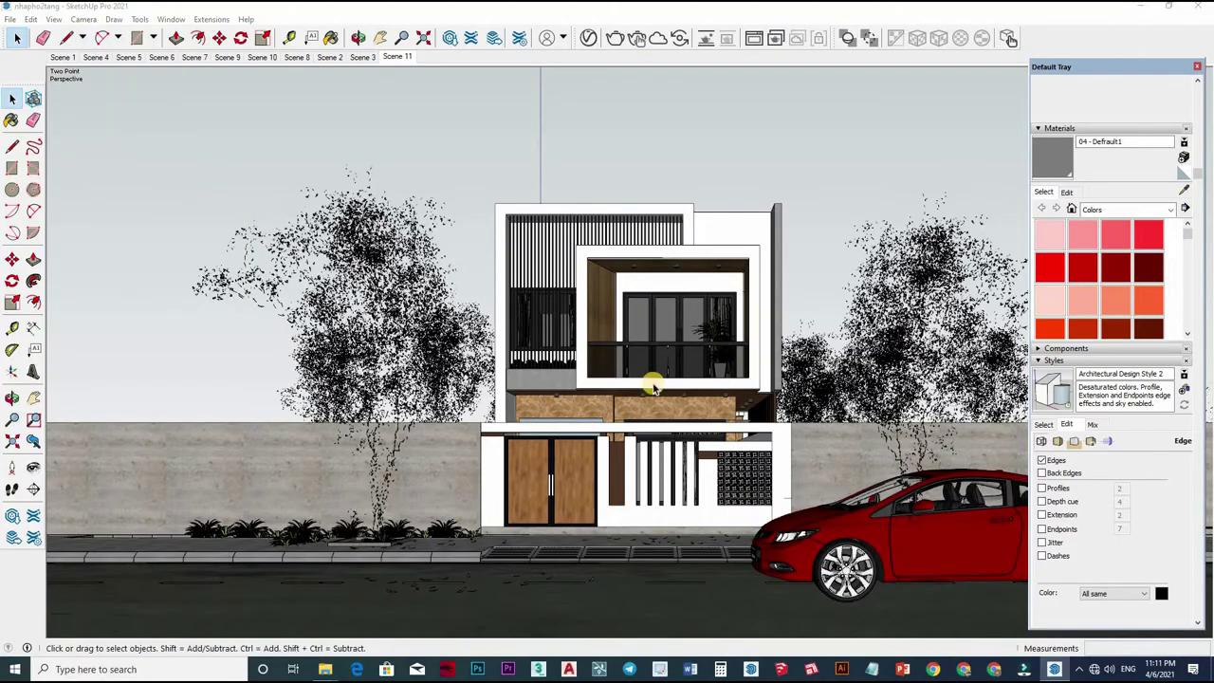
mouse_move(675, 462)
middle_mouse_down()
mouse_move(538, 432)
mouse_move(648, 399)
mouse_move(588, 418)
middle_mouse_up()
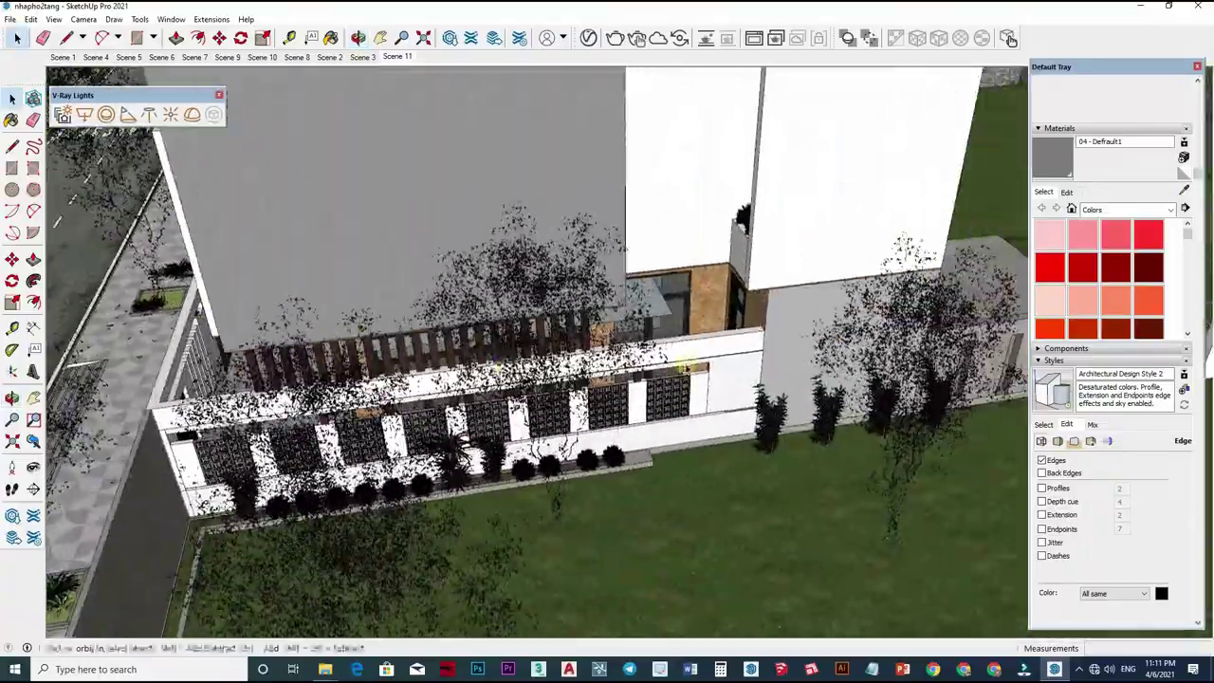
Step: Zoom and orbit to a close, elevated view of the front gate and courtyard
scroll(607, 432, "up", 2)
scroll(607, 431, "up", 3)
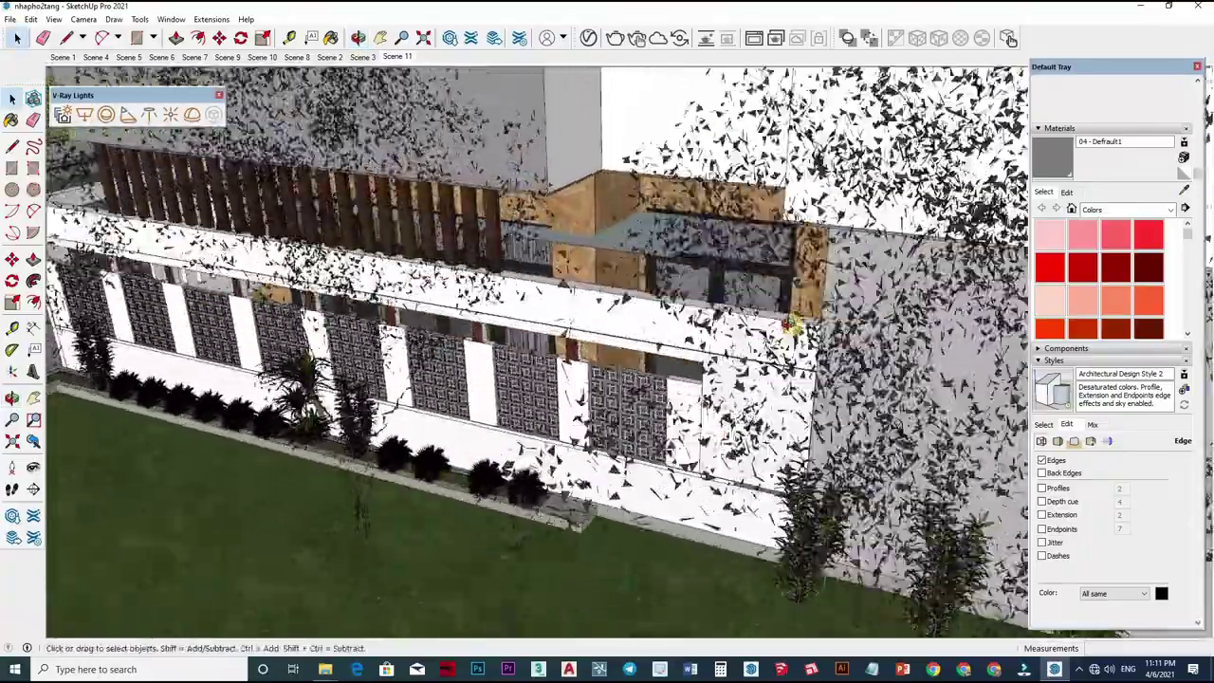
scroll(721, 360, "up", 5)
mouse_move(781, 309)
middle_mouse_down()
mouse_move(762, 391)
mouse_move(650, 361)
mouse_move(724, 388)
middle_mouse_up()
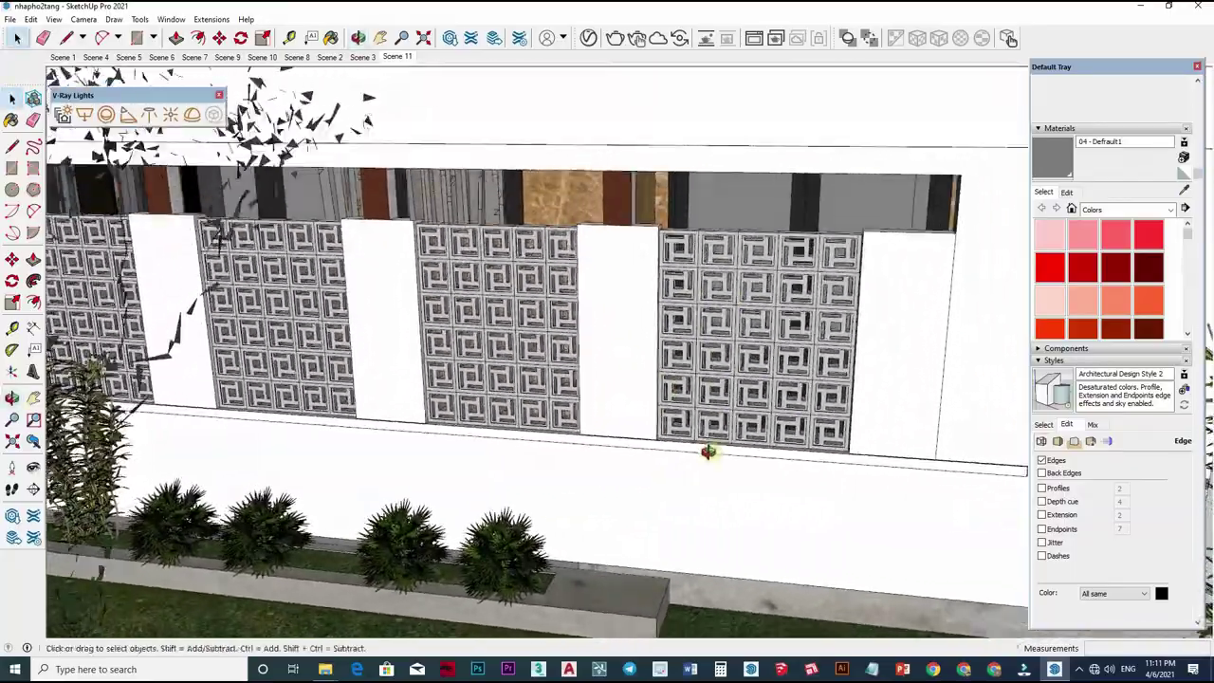
mouse_move(710, 450)
middle_mouse_down()
mouse_move(718, 407)
mouse_move(739, 384)
mouse_move(502, 436)
mouse_move(748, 316)
mouse_move(577, 426)
mouse_move(724, 300)
mouse_move(642, 381)
mouse_move(639, 491)
mouse_move(768, 477)
mouse_move(741, 492)
middle_mouse_up()
Step: Cancel a started line, then pull back to show the whole house front, paving and street
scroll(754, 464, "up", 3)
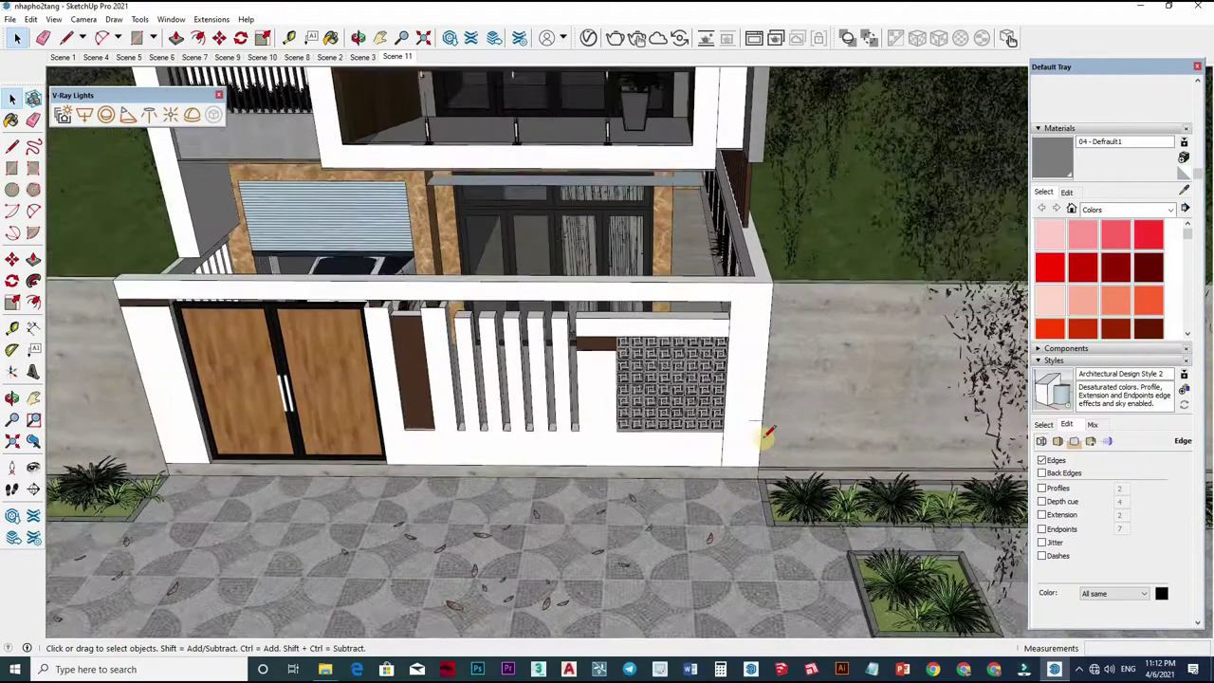
key("l")
left_click(789, 299)
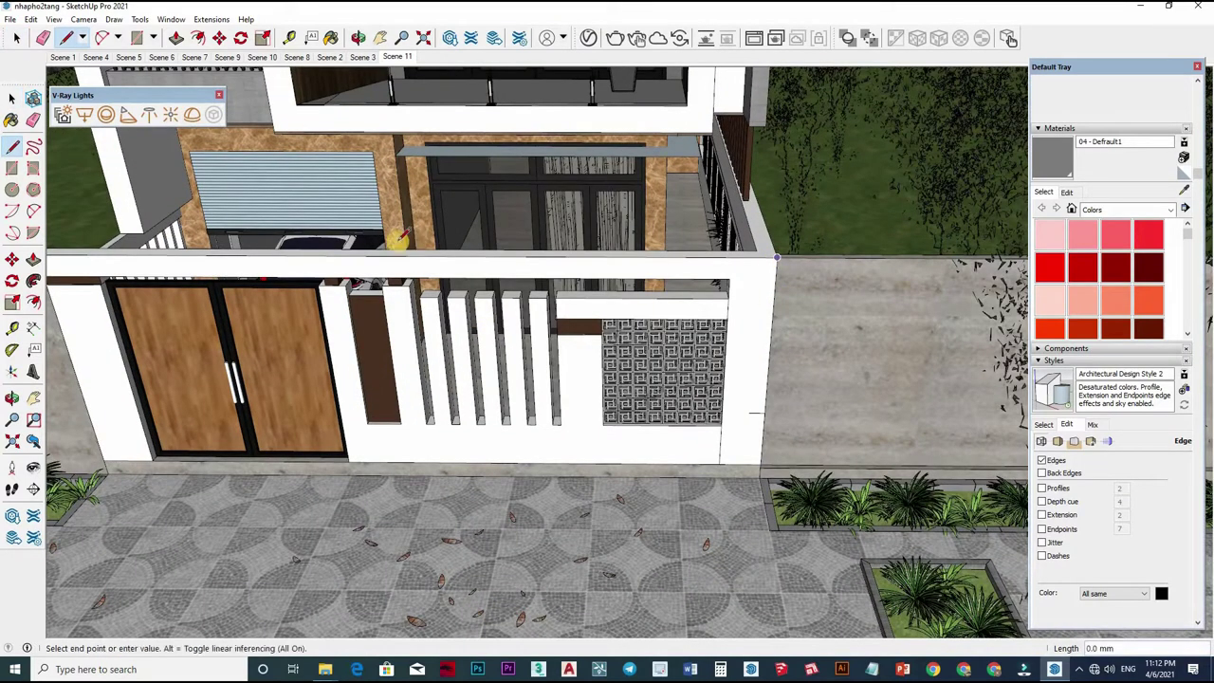
middle_click_drag(789, 298, 377, 232)
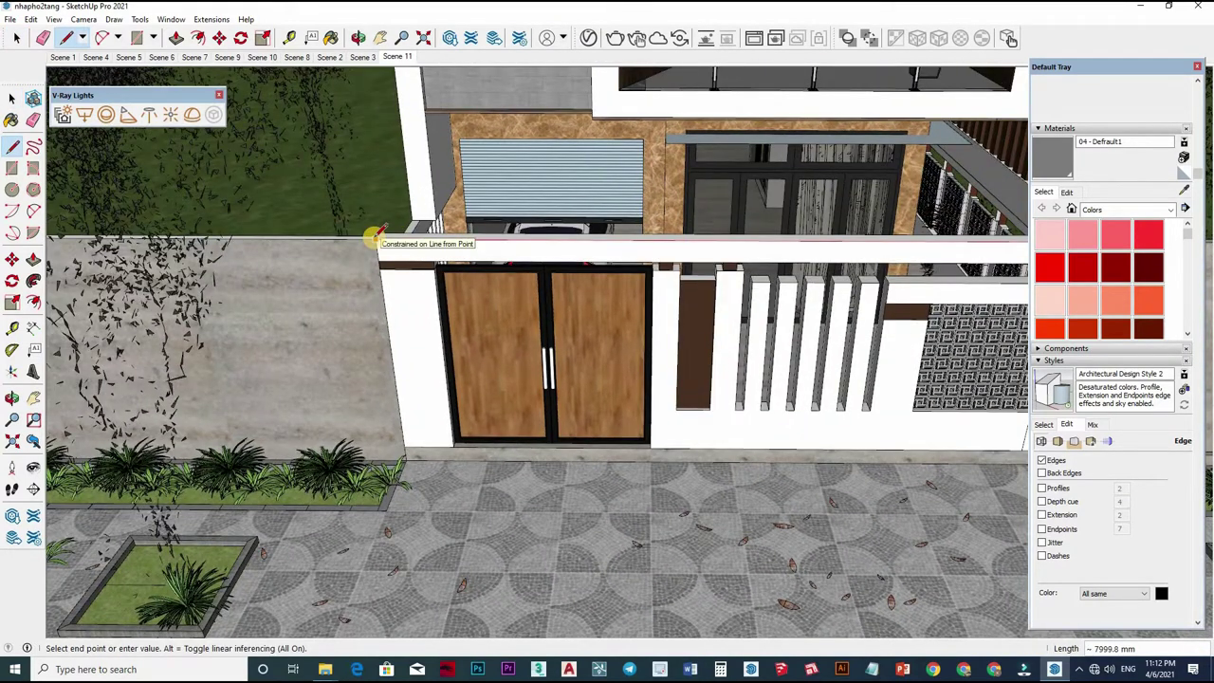
scroll(664, 384, "down", 2)
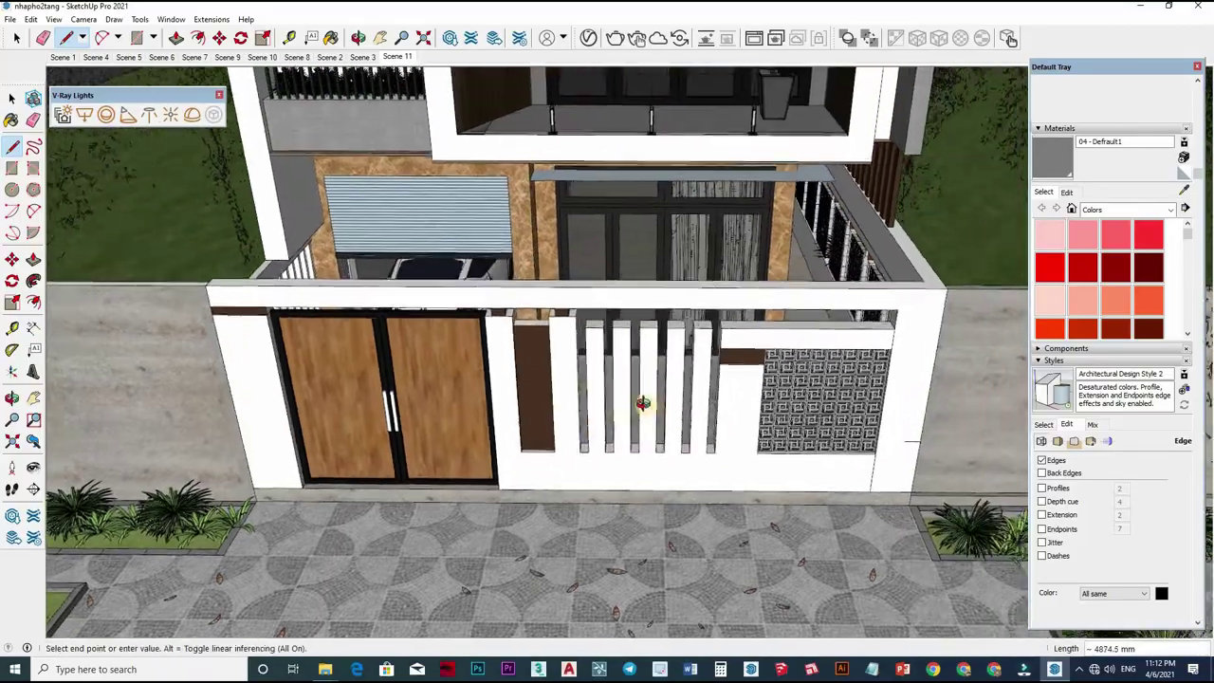
key("space")
scroll(642, 401, "down", 2)
scroll(642, 401, "down", 2)
mouse_move(642, 402)
middle_mouse_down()
mouse_move(349, 441)
mouse_move(331, 306)
mouse_move(842, 336)
mouse_move(556, 360)
mouse_move(580, 506)
mouse_move(573, 393)
mouse_move(550, 555)
mouse_move(588, 427)
mouse_move(587, 284)
middle_mouse_up()
scroll(648, 405, "down", 2)
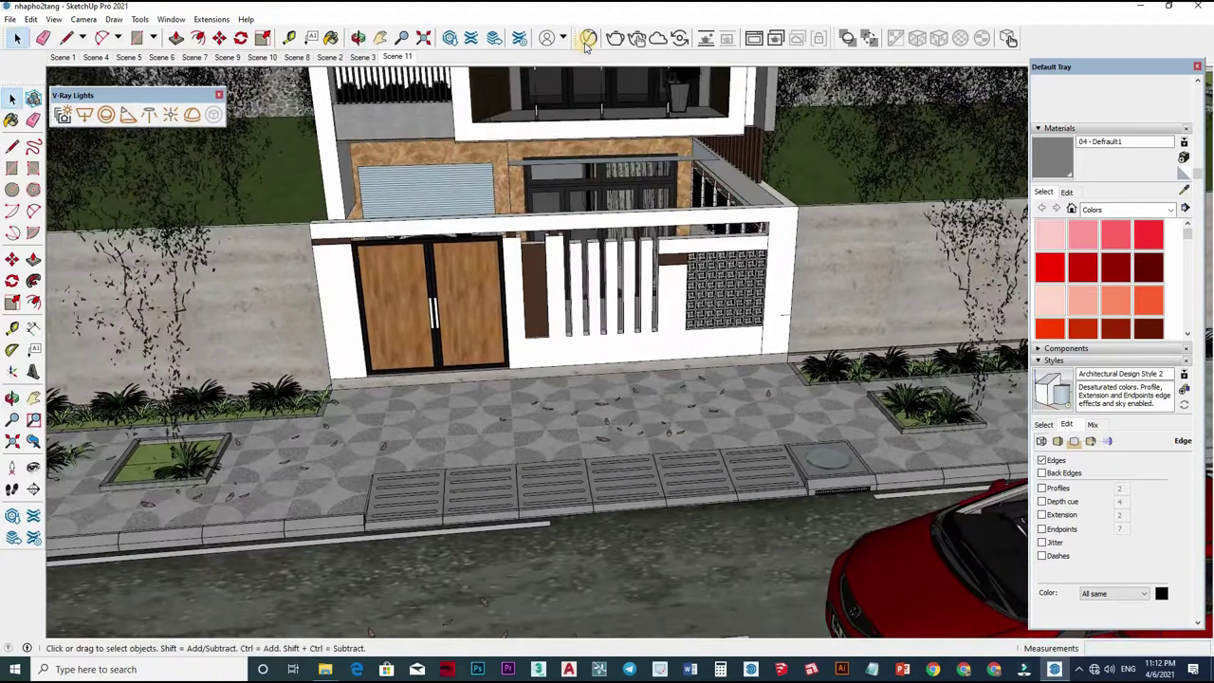
Step: Sample the road's material into the V-Ray Asset Editor and view ROAD MATERIAL's settings
left_click(587, 42)
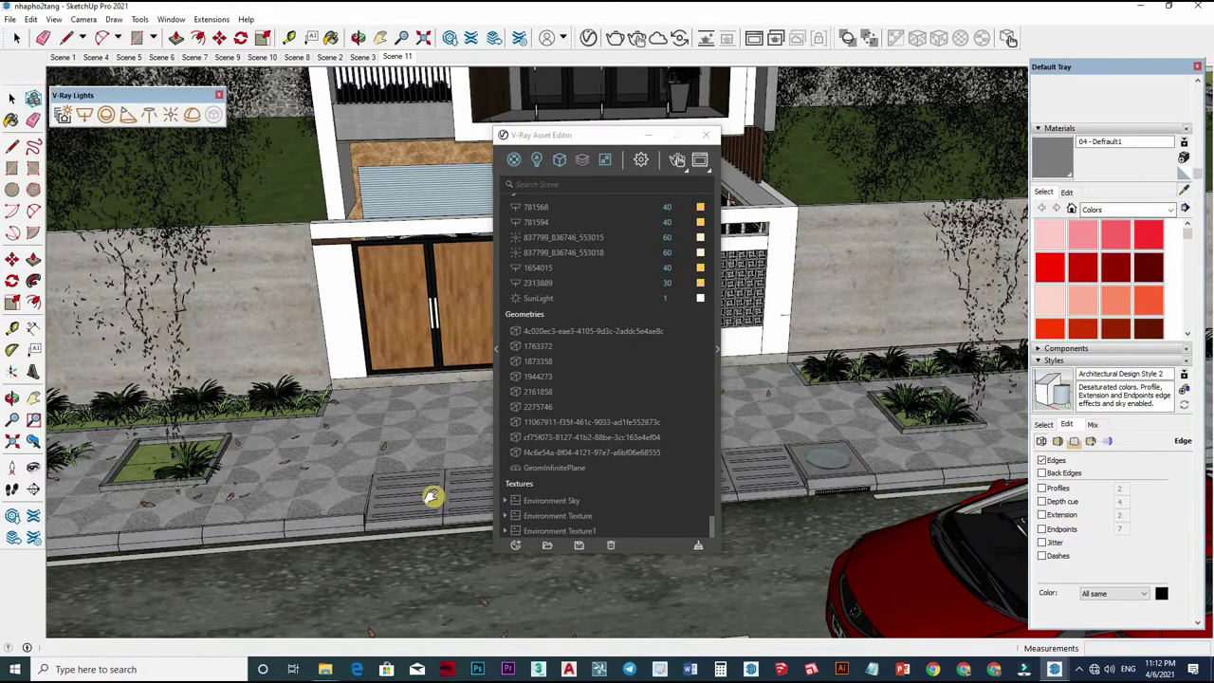
middle_click_drag(345, 472, 361, 395)
key("b")
left_click(361, 394, "alt")
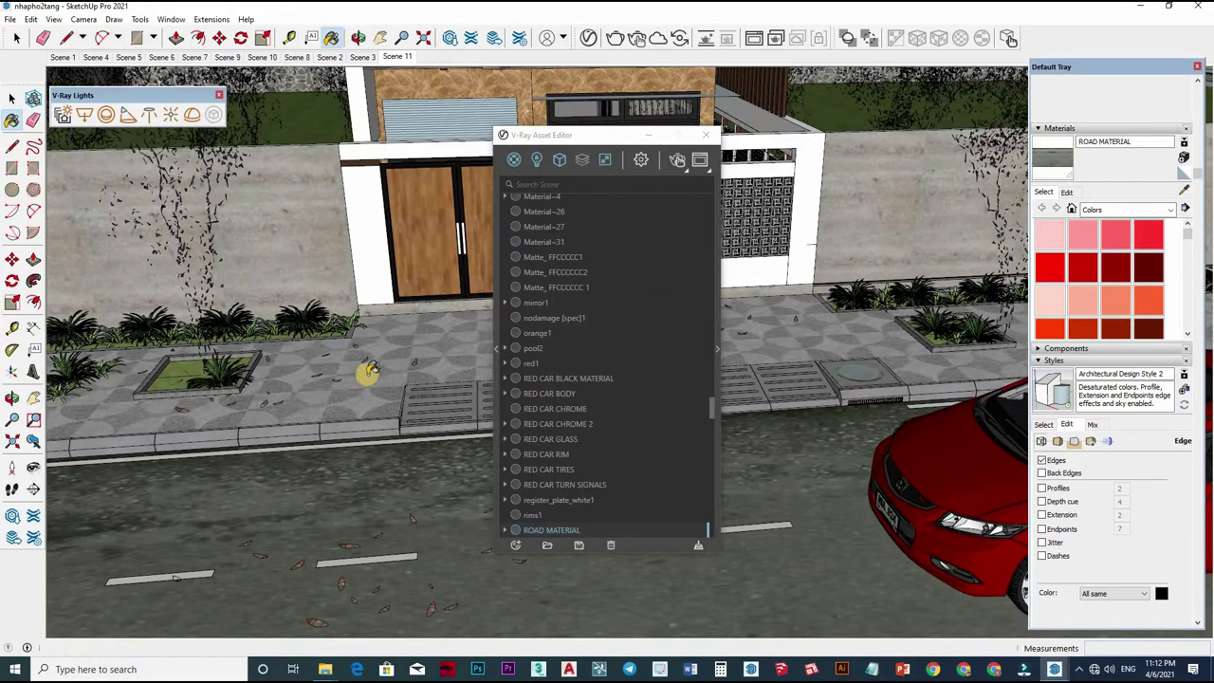
left_click(724, 350)
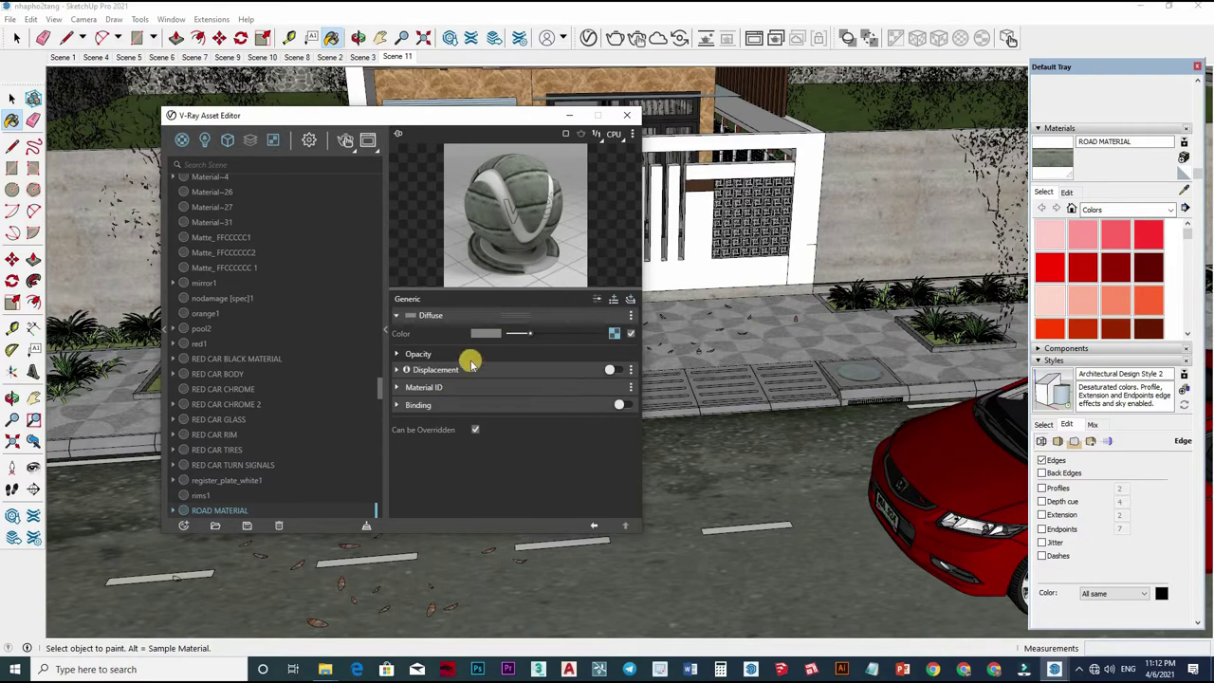
Step: Add a white Reflective Coat with glossiness 0 and Fresnel on to ROAD MATERIAL
left_click(613, 304)
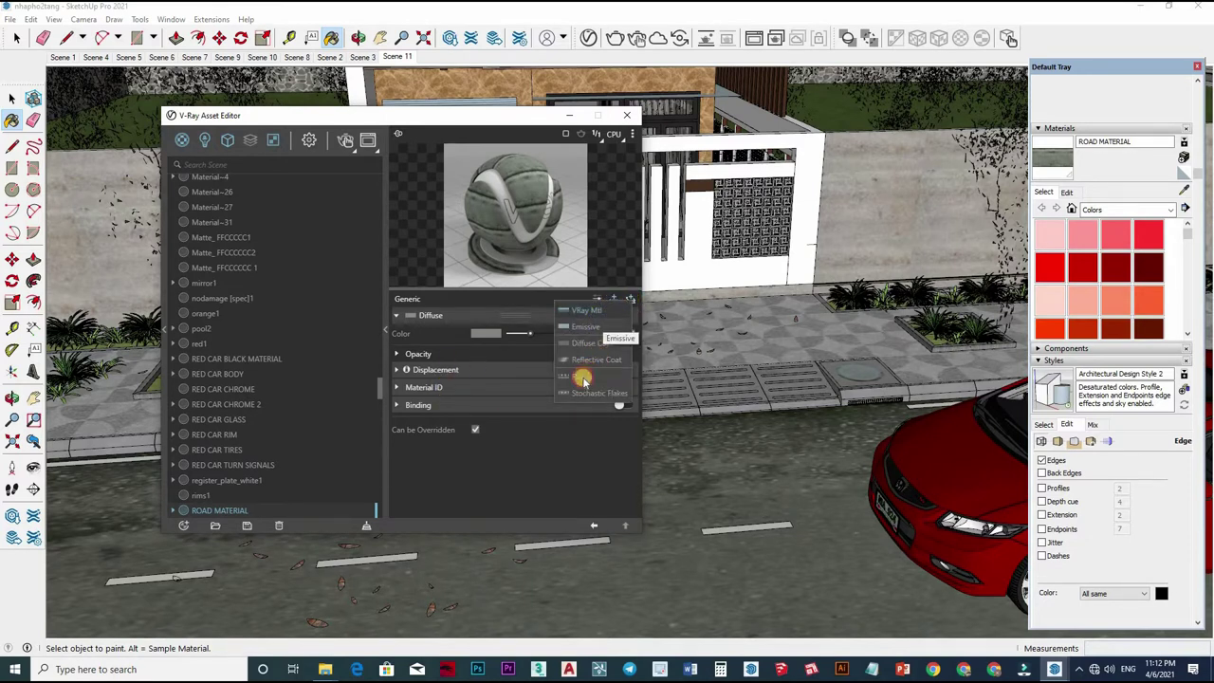
left_click(476, 370)
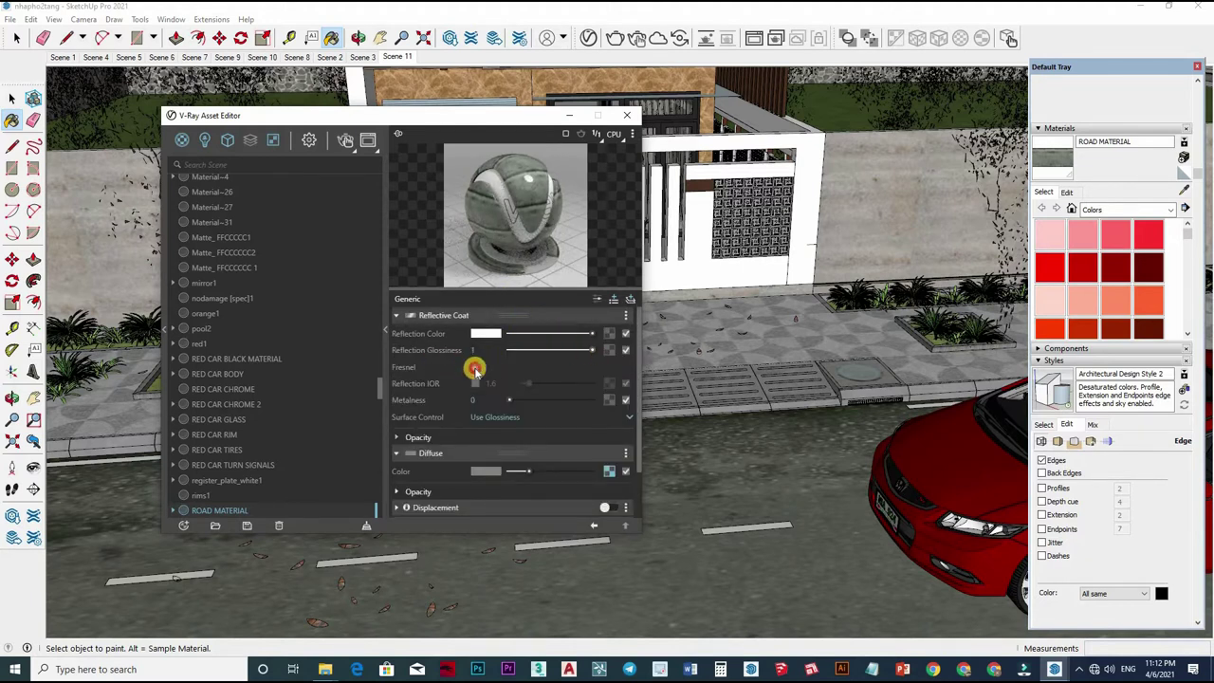
left_click(475, 370)
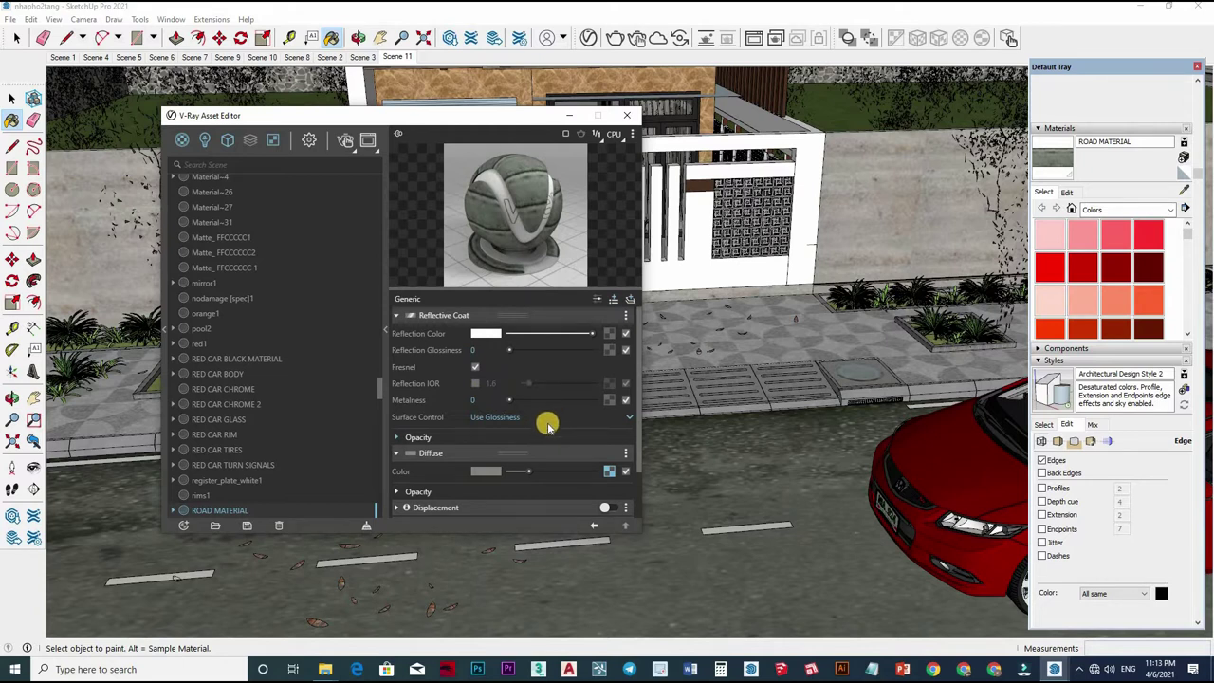
scroll(548, 424, "down", 2)
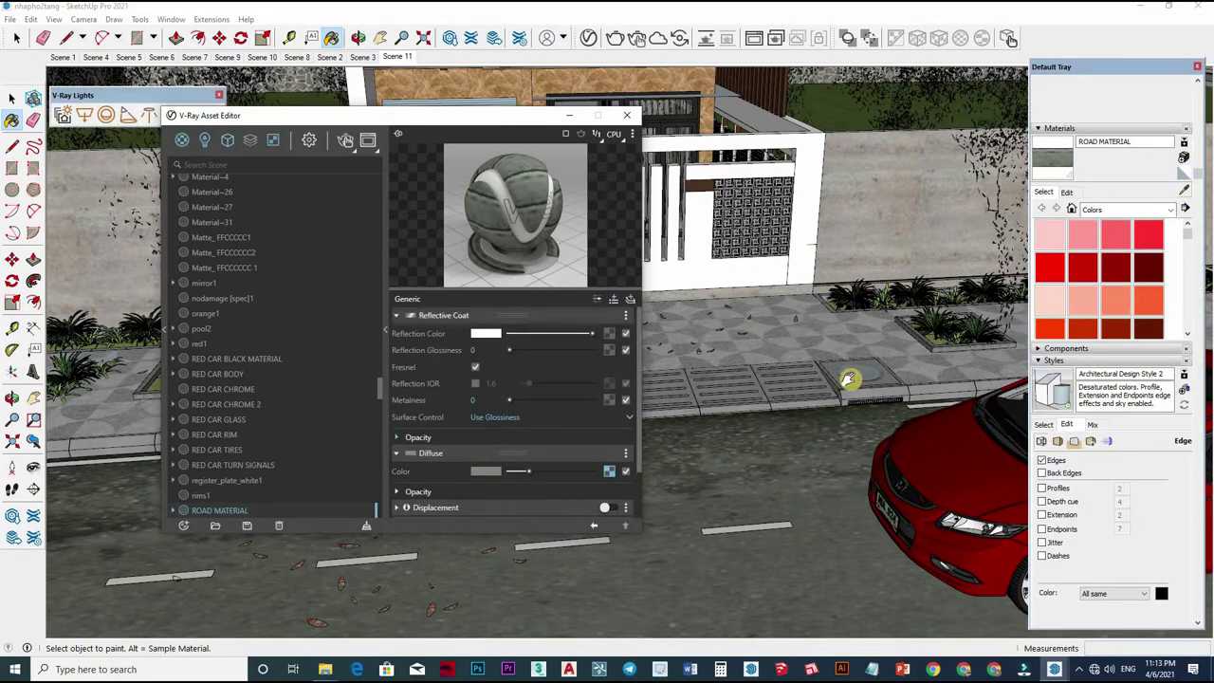
middle_click_drag(746, 461, 924, 449)
Step: Sample the pavement's Material20 and give it a grey Reflective Coat, glossiness 0.8, Fresnel on
scroll(759, 474, "up", 3)
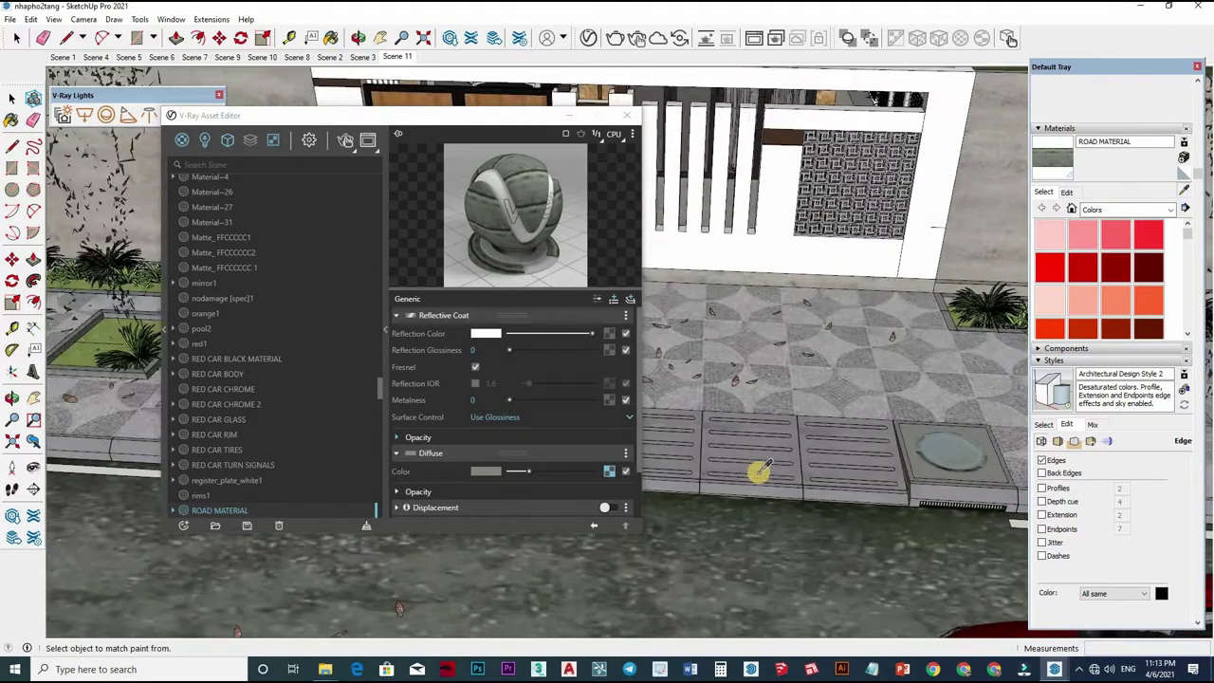
middle_click_drag(759, 474, 506, 371)
scroll(507, 371, "up", 2)
key("b")
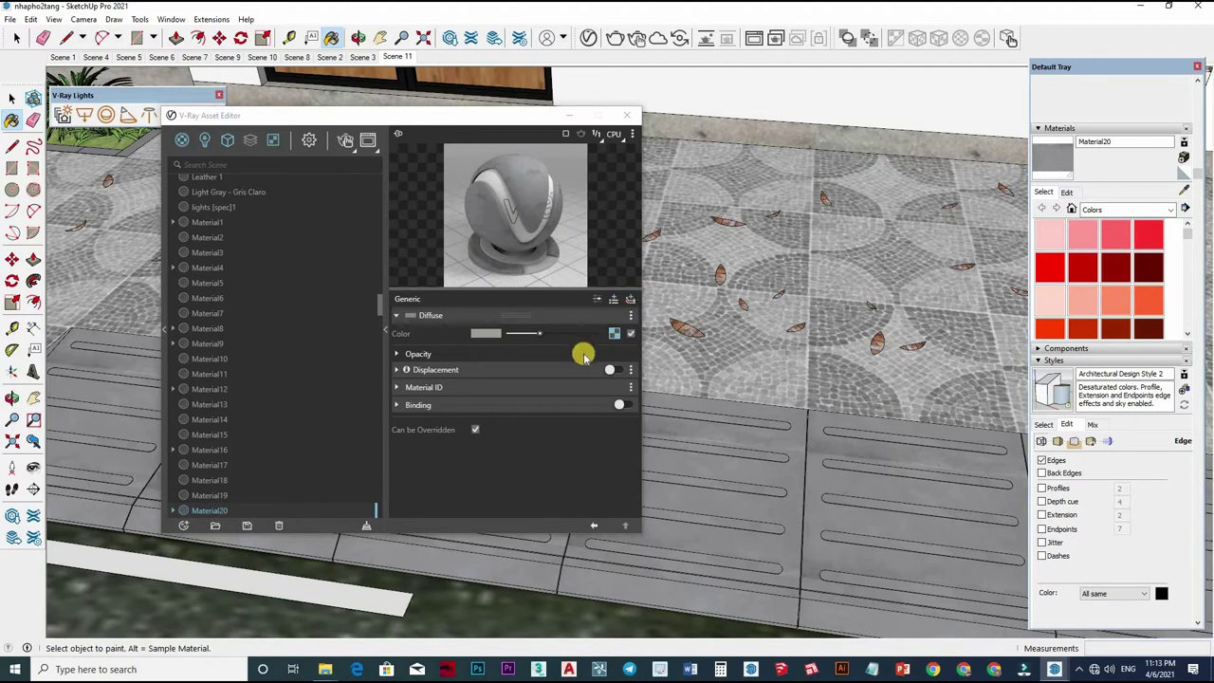
left_click(629, 300)
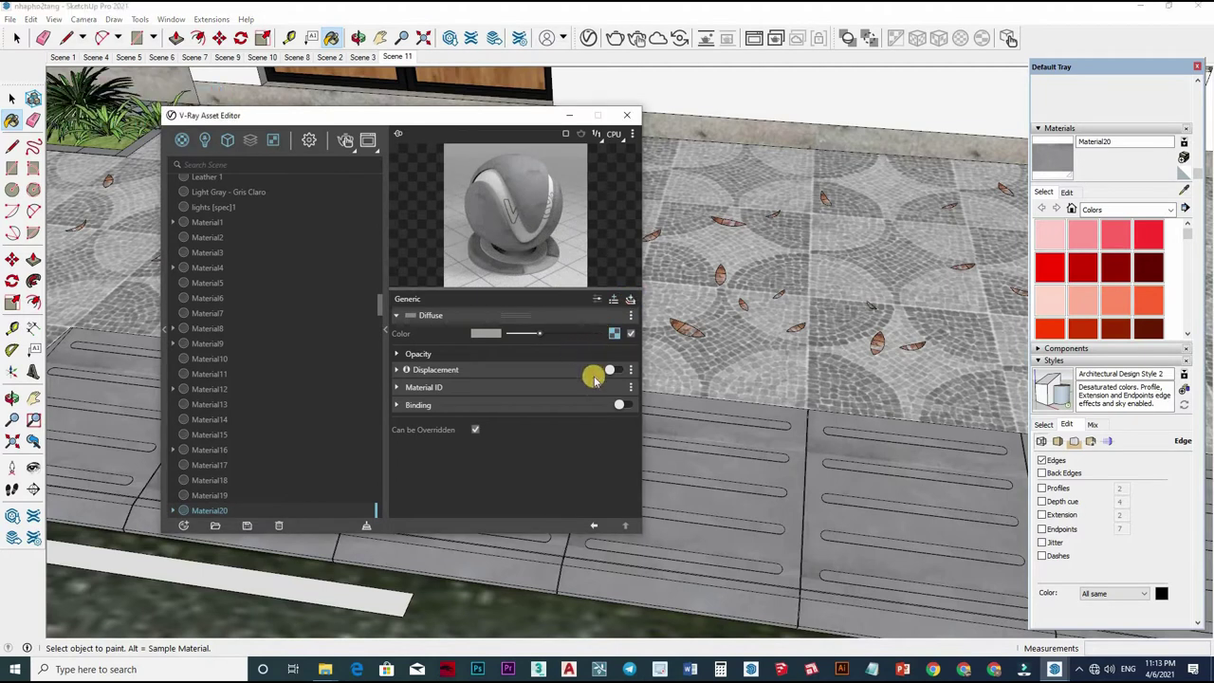
left_click(461, 400)
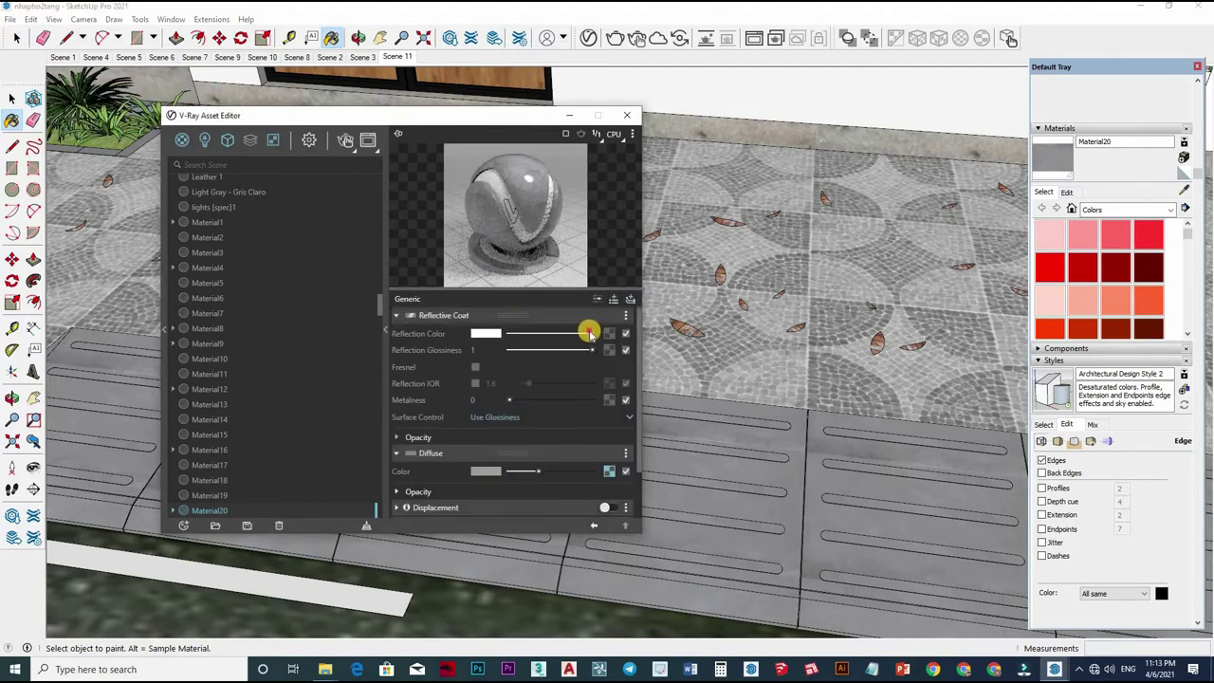
left_click(532, 341)
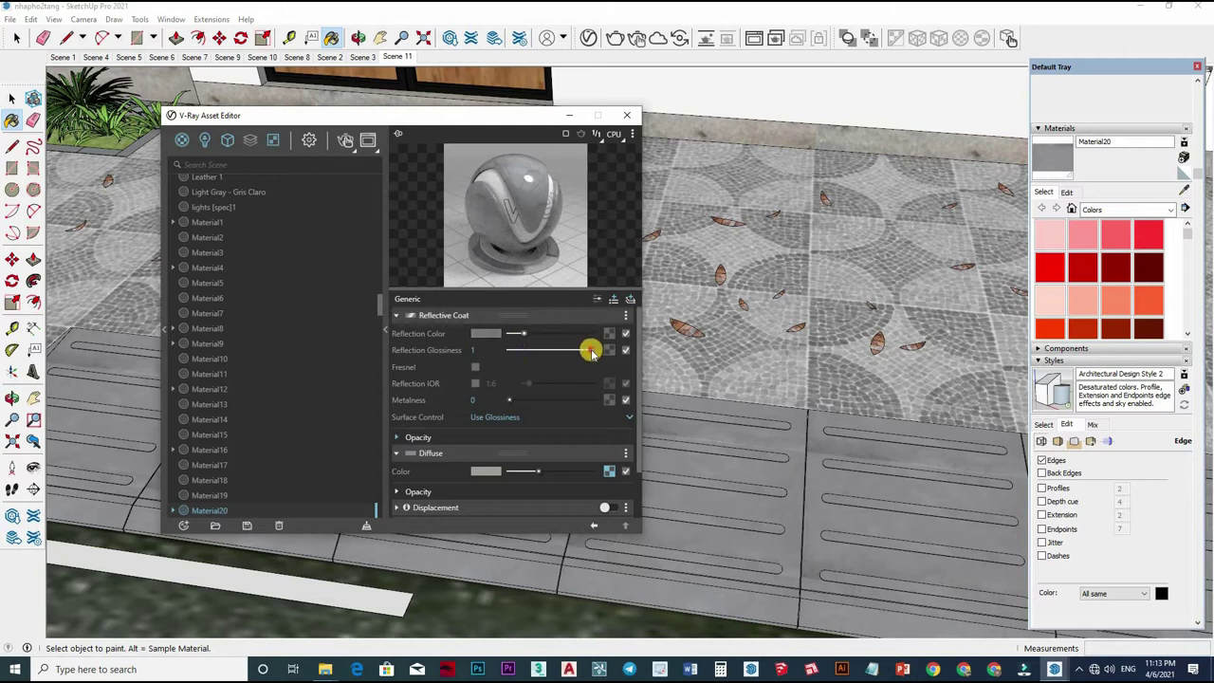
left_click(476, 368)
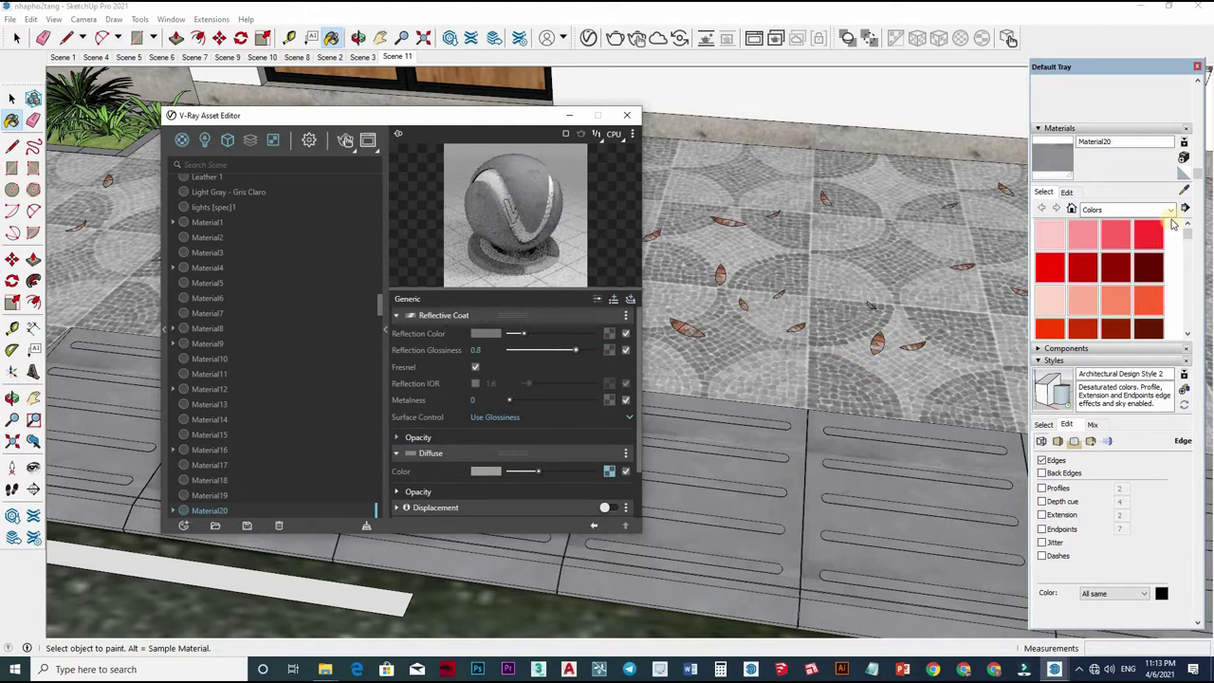
mouse_move(1071, 275)
middle_mouse_down()
mouse_move(1184, 193)
mouse_move(859, 305)
middle_mouse_up()
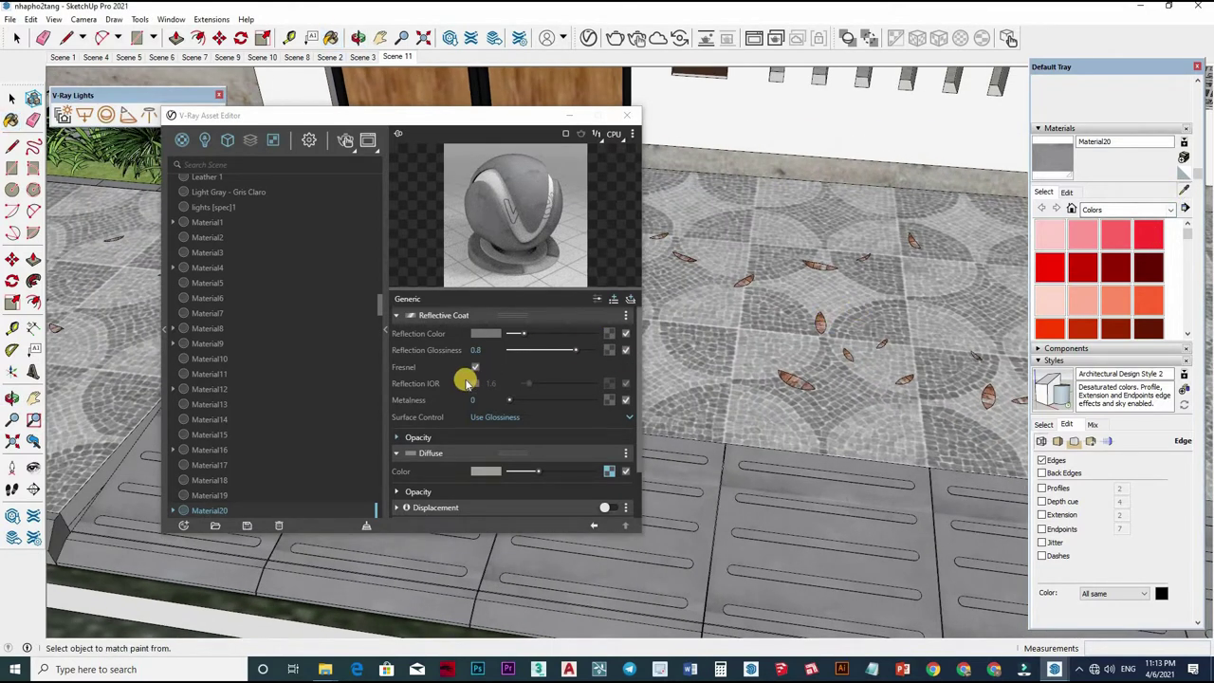
Step: Give [Color_A05]1 a black Reflective Coat with 0.65 glossiness and Fresnel
right_click(583, 353)
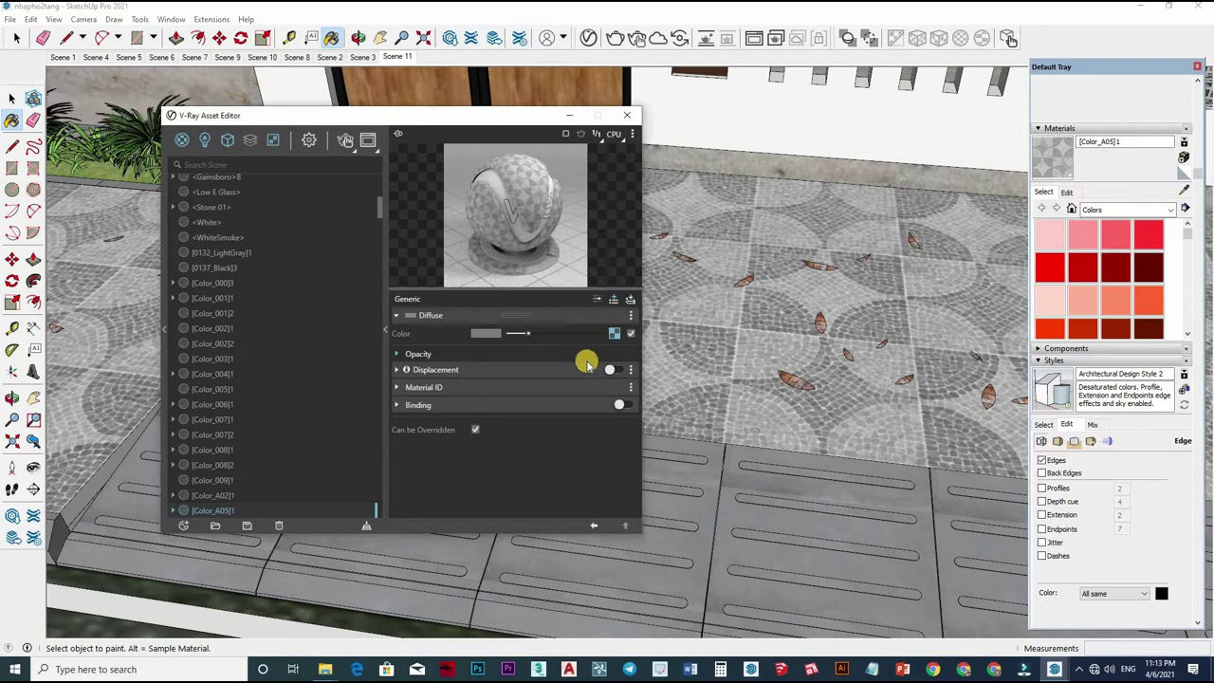
left_click(537, 378)
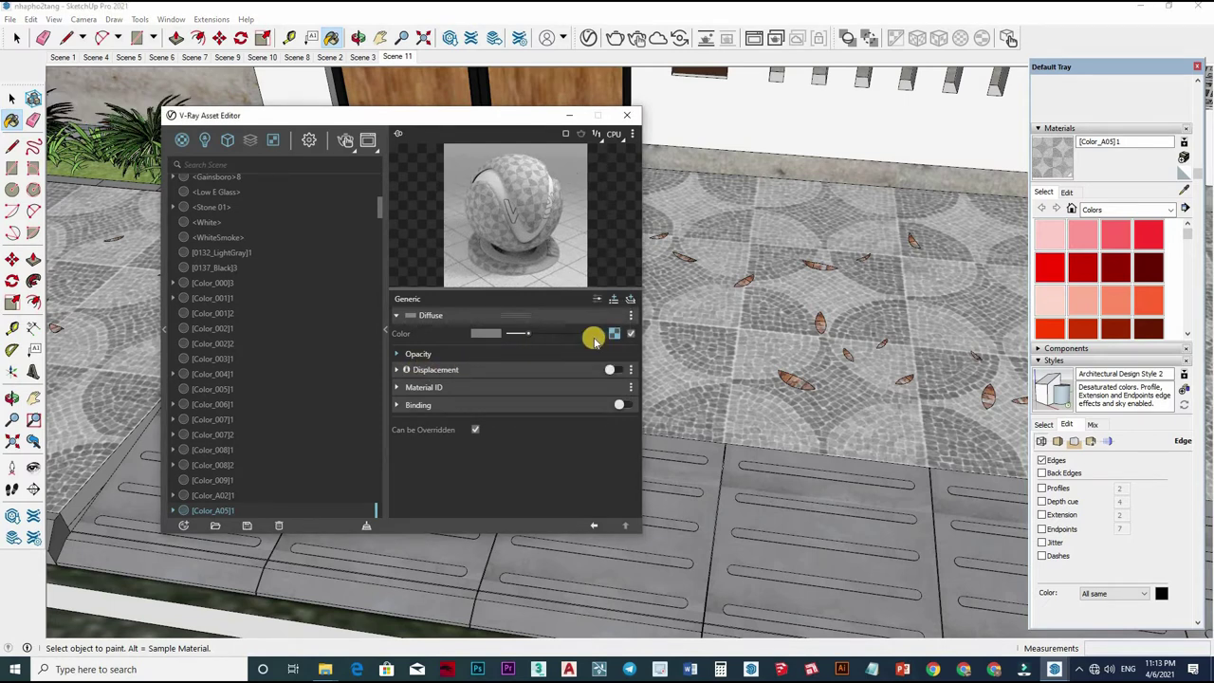
left_click_drag(588, 351, 564, 350)
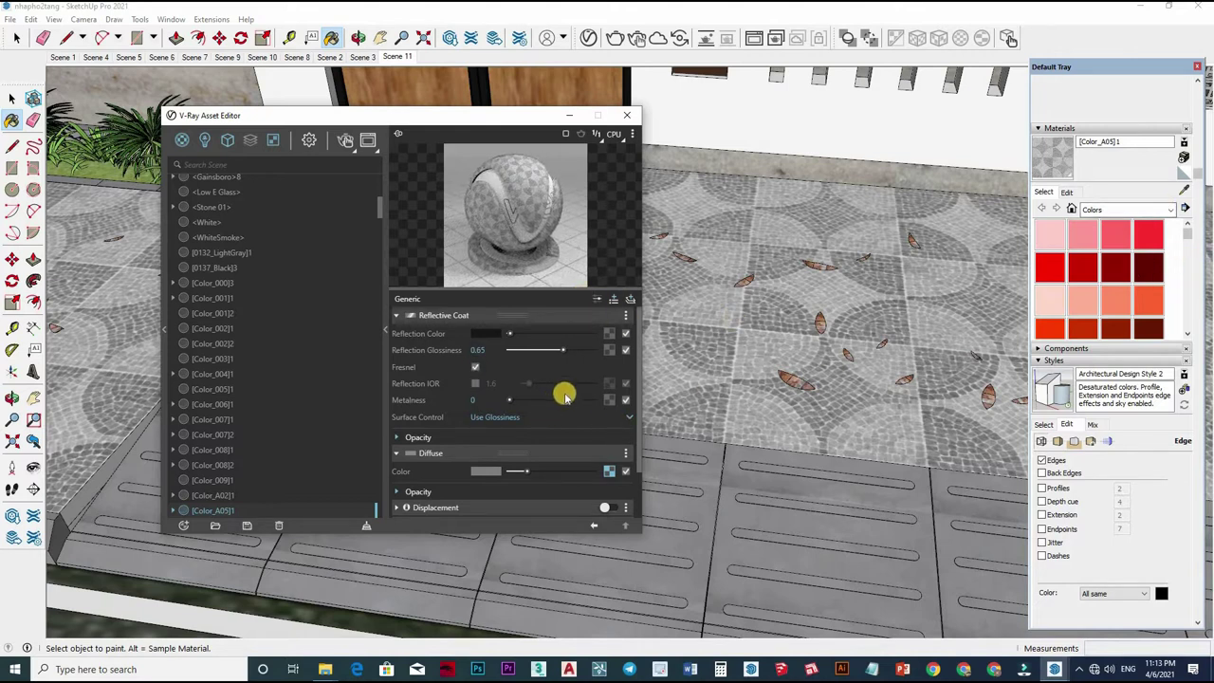
scroll(608, 415, "down", 1)
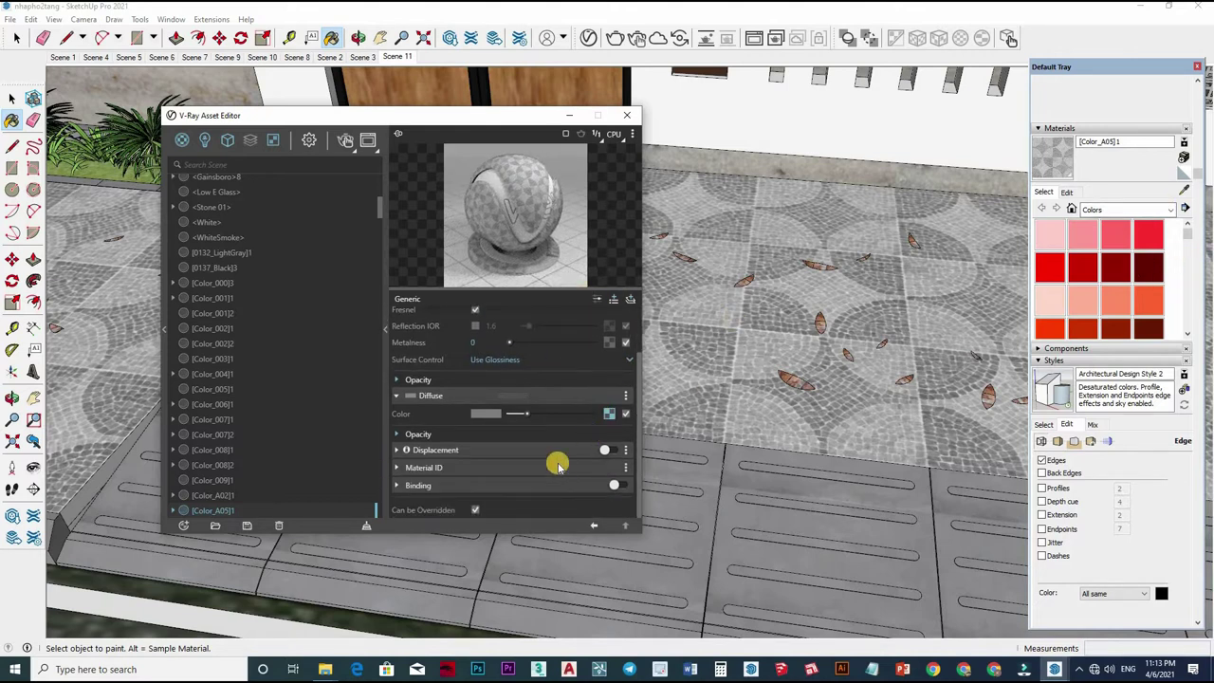
Step: Add a Bump layer to [Color_A05]1 with an amount of 0.5
right_click(607, 414)
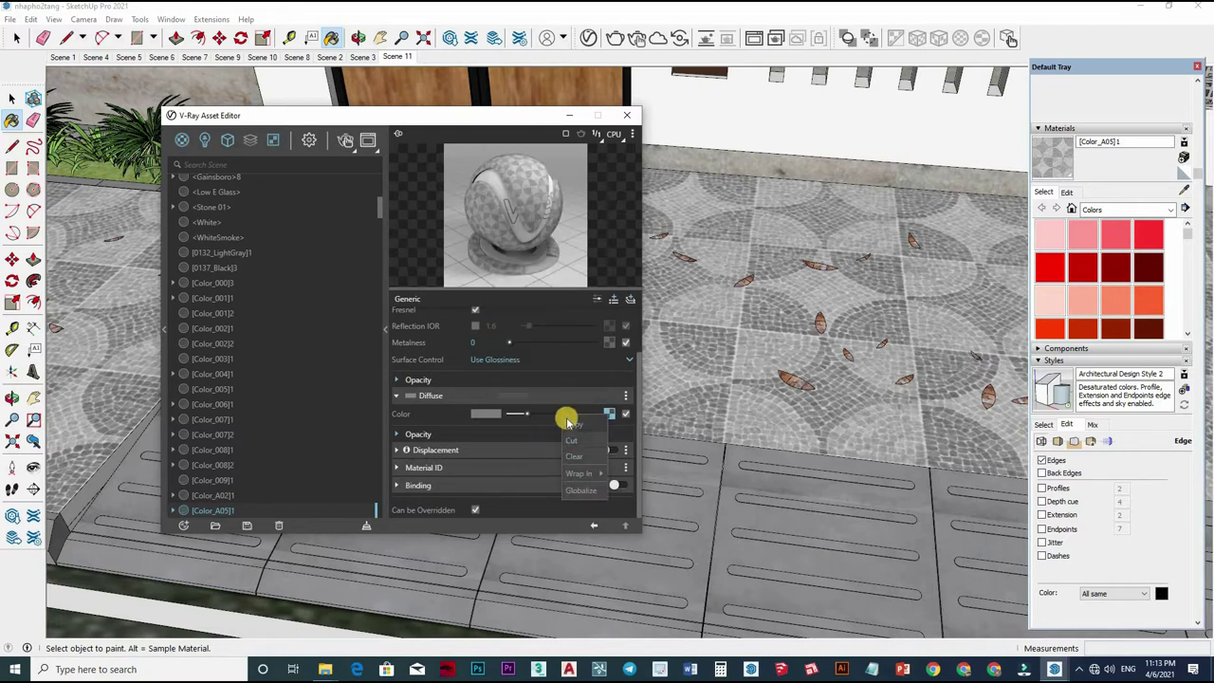
left_click(635, 301)
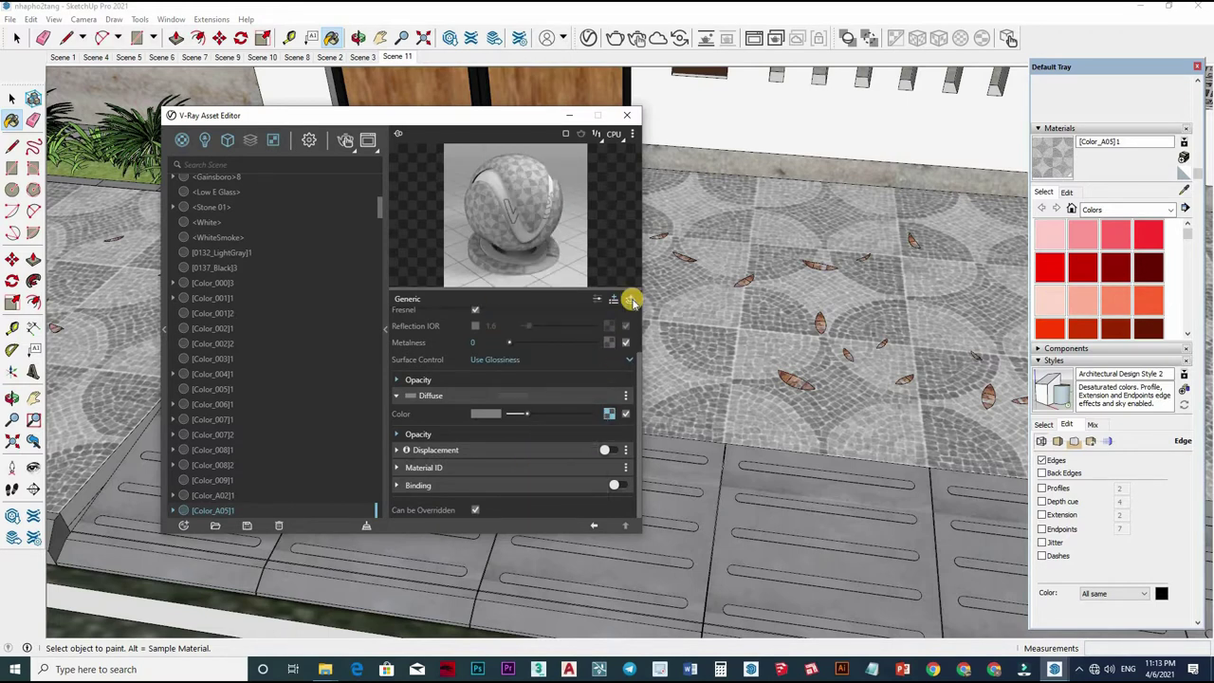
left_click(631, 300)
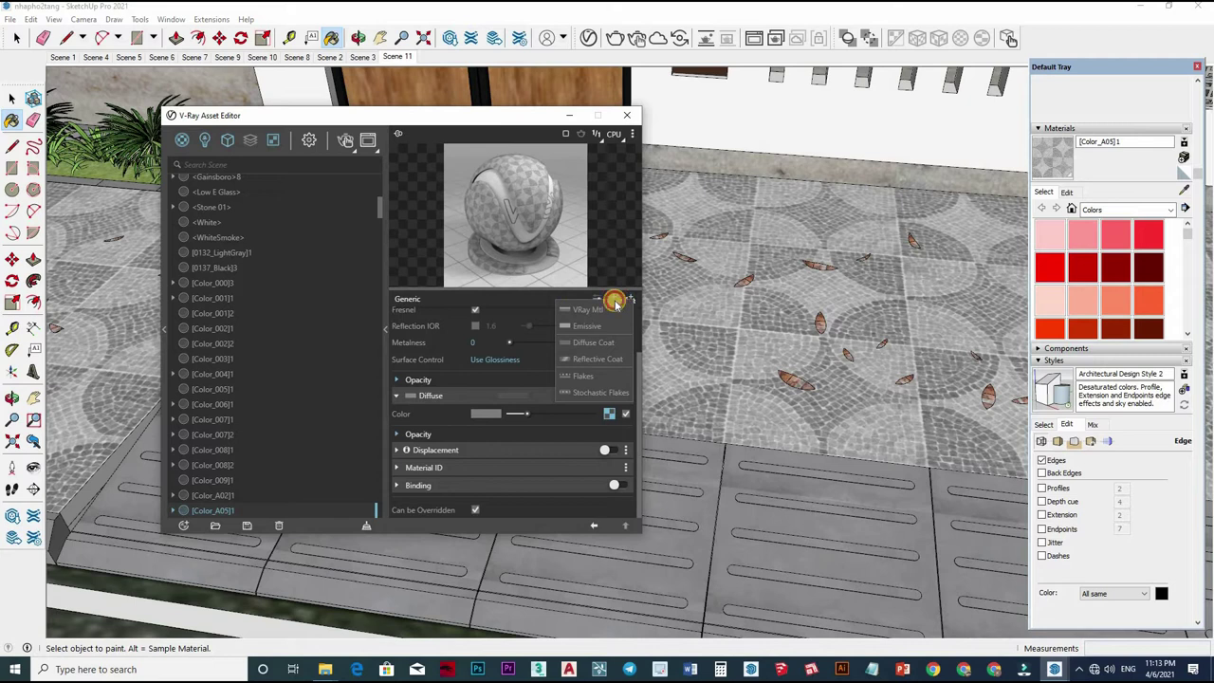
left_click(614, 302)
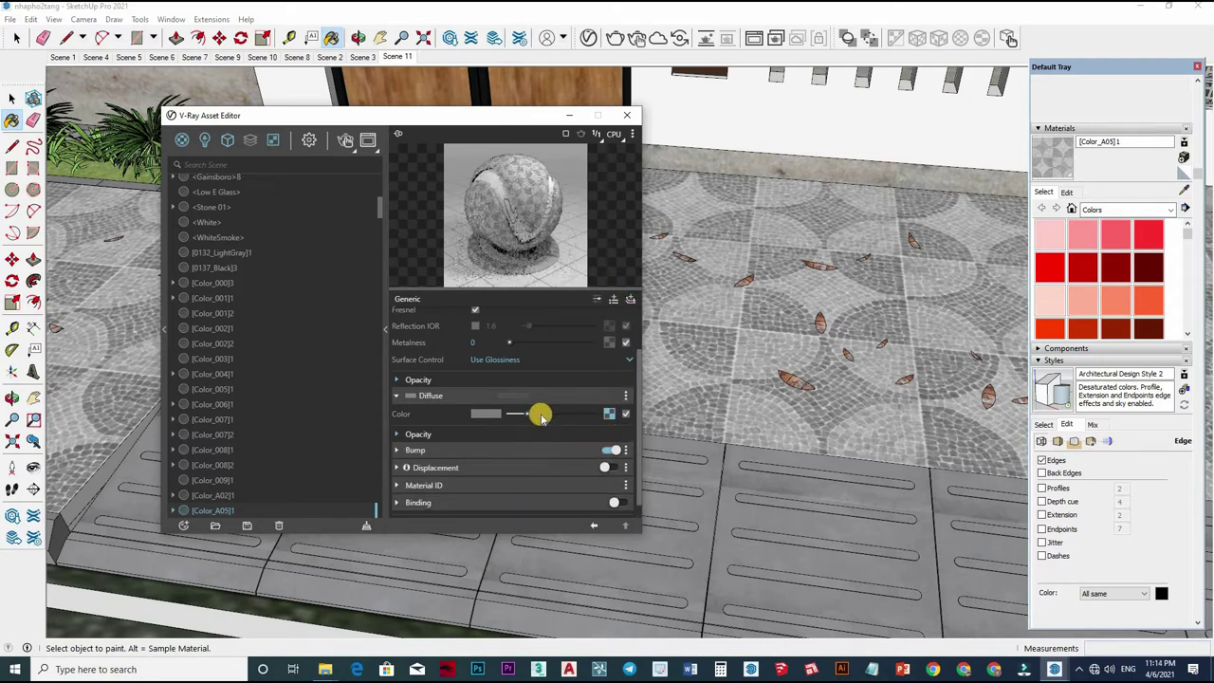
left_click(621, 430)
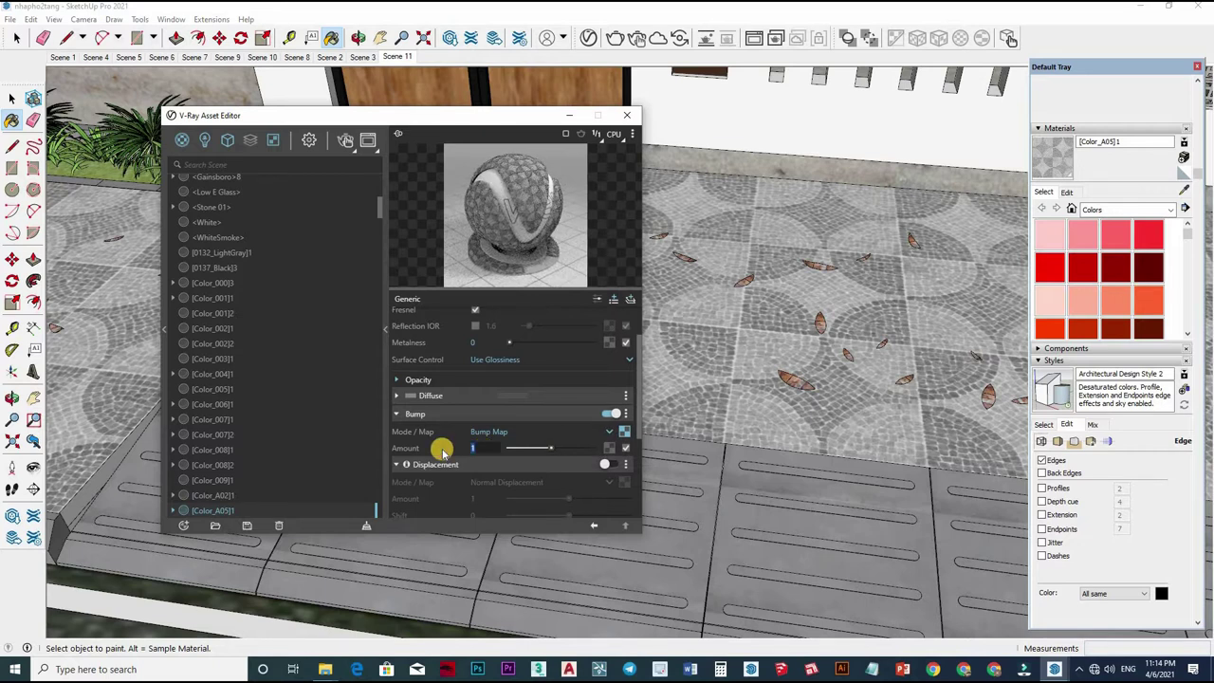
type("0.5")
key("Return")
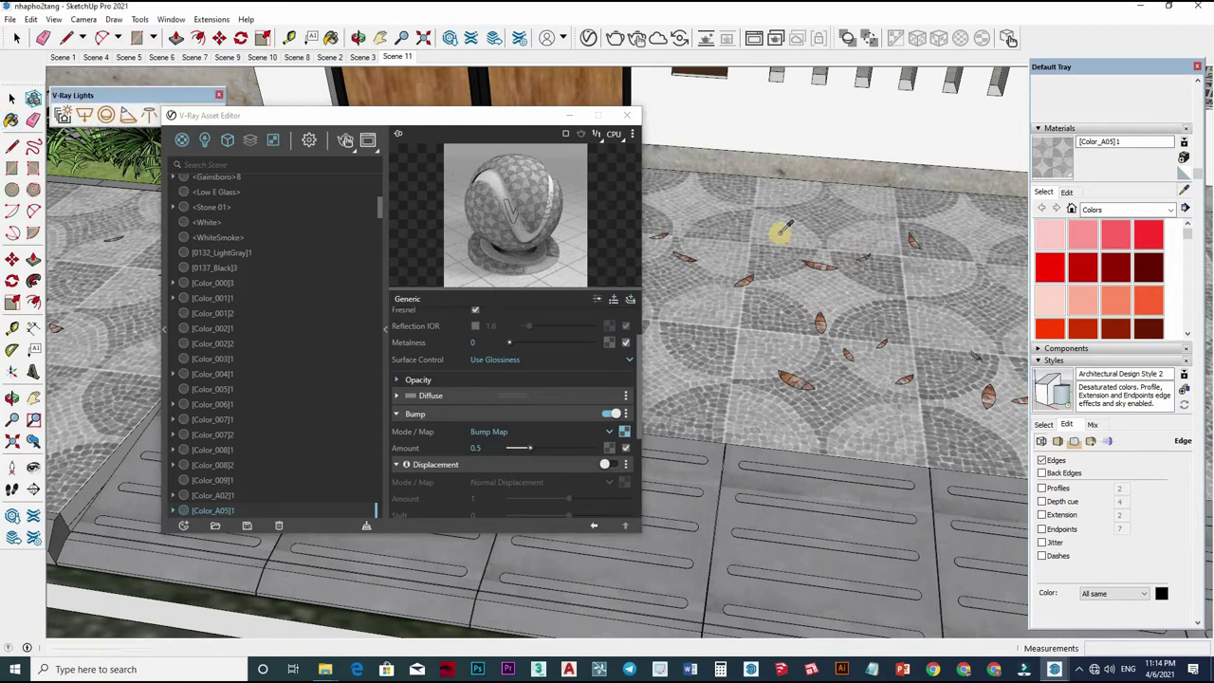
middle_click_drag(786, 238, 773, 279)
scroll(773, 280, "up", 3)
Step: Inspect the floor's Stone_Granite_Polished and the wall's Gypsum_Bump materials
left_click(726, 271, "alt")
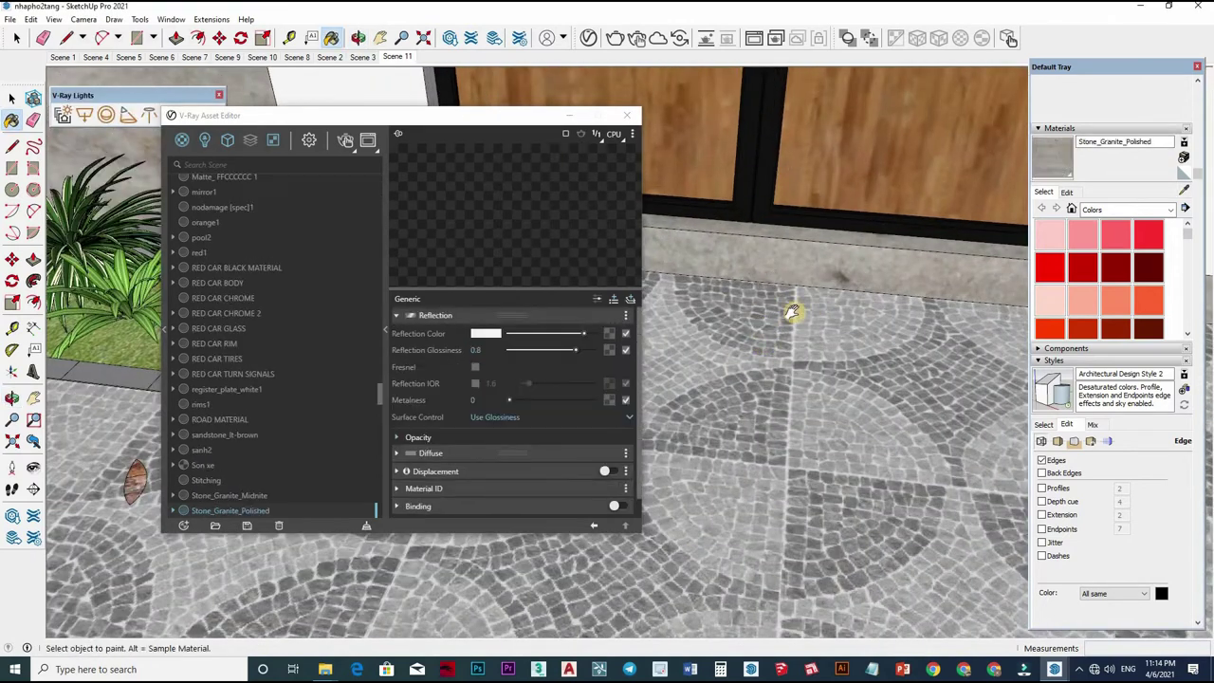
mouse_move(836, 324)
middle_mouse_down()
mouse_move(841, 388)
mouse_move(1183, 190)
mouse_move(832, 323)
middle_mouse_up()
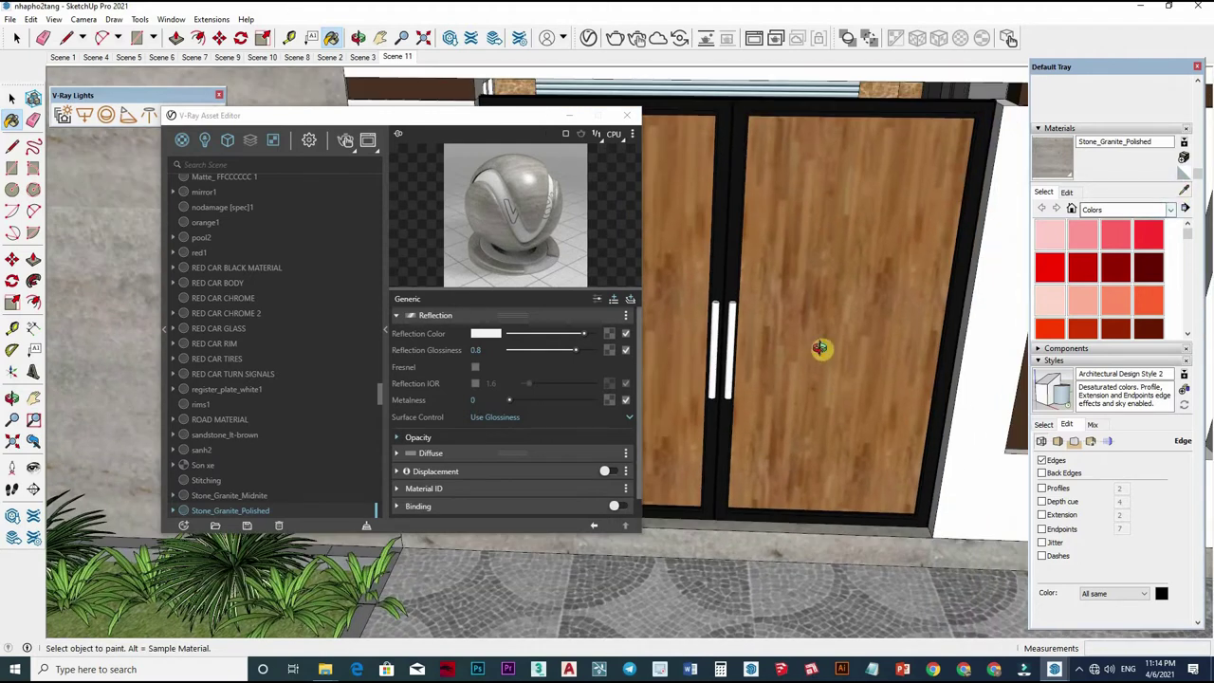
middle_click_drag(740, 406, 751, 405)
scroll(752, 406, "up", 3)
left_click(645, 372, "alt")
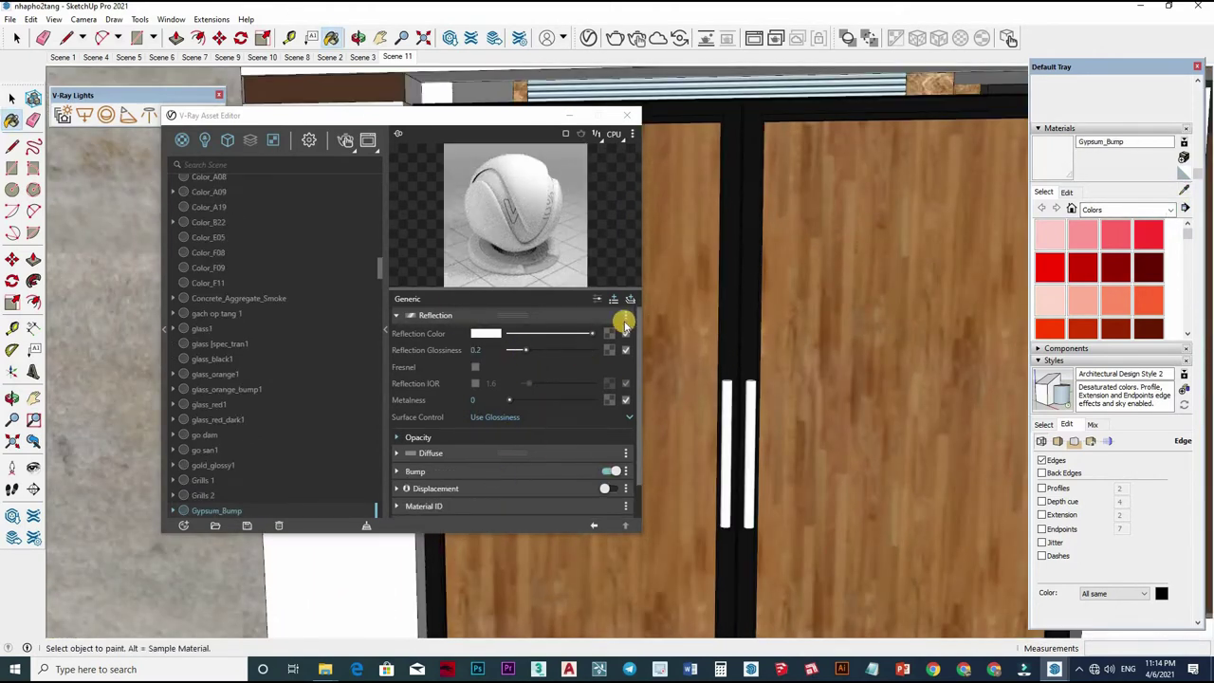
right_click(524, 303)
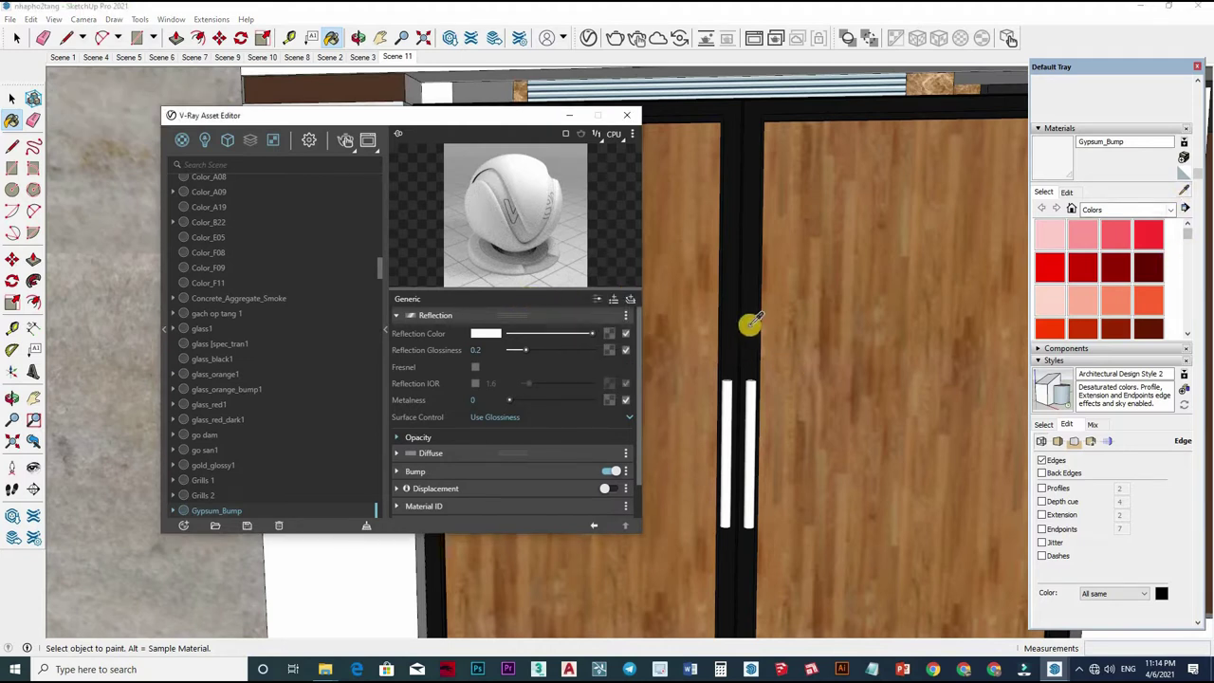
Step: Inspect the black door frame and Wood_Floor door, ending on marble Material29 (glossiness 0.9)
left_click(763, 422, "alt")
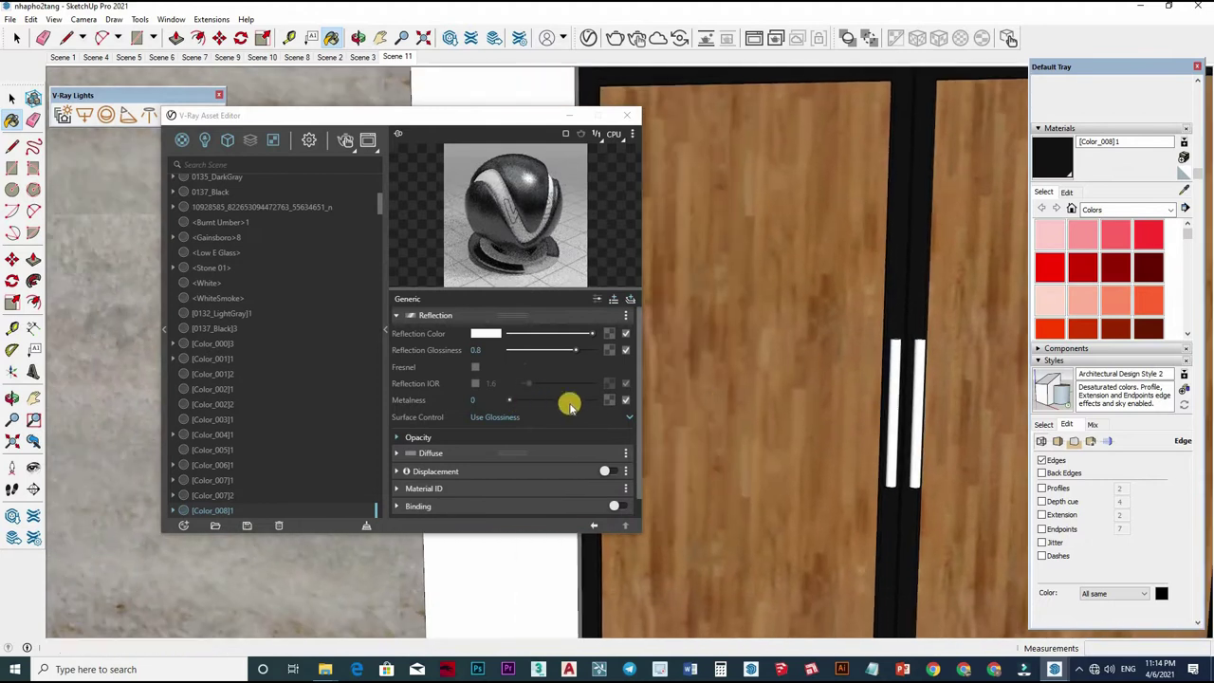
mouse_move(726, 393)
middle_mouse_down()
mouse_move(824, 355)
mouse_move(750, 356)
middle_mouse_up()
scroll(853, 341, "down", 3)
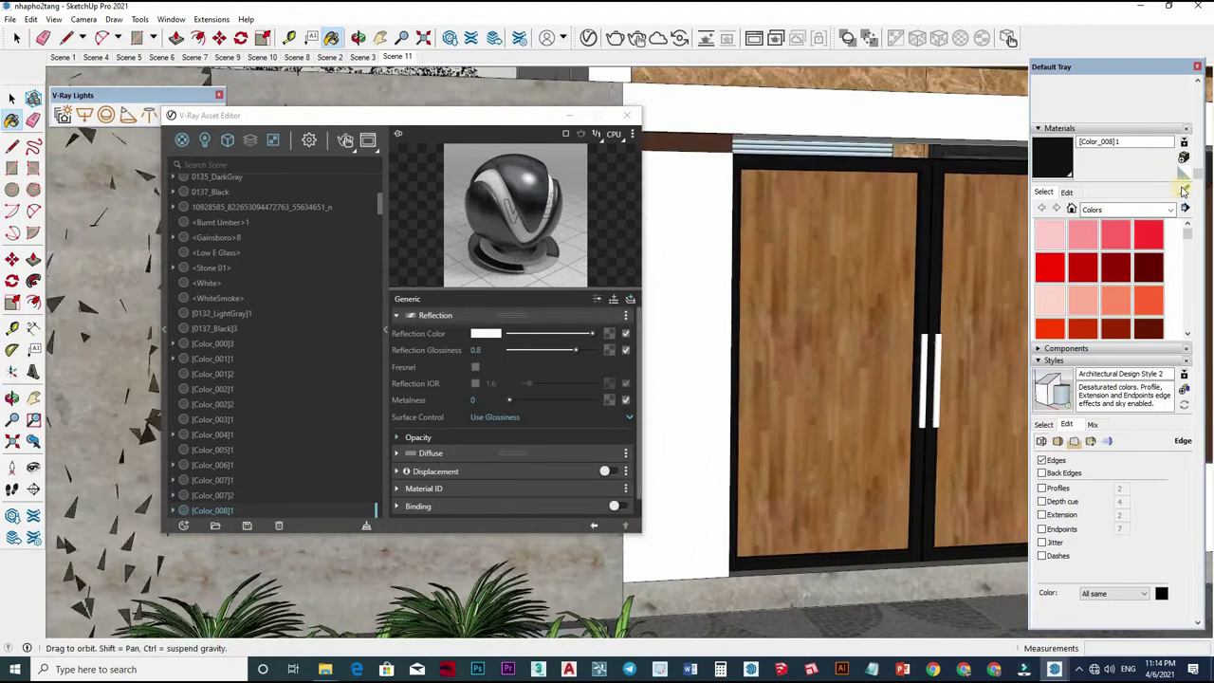
middle_click_drag(835, 361, 859, 352)
left_click(842, 298, "alt")
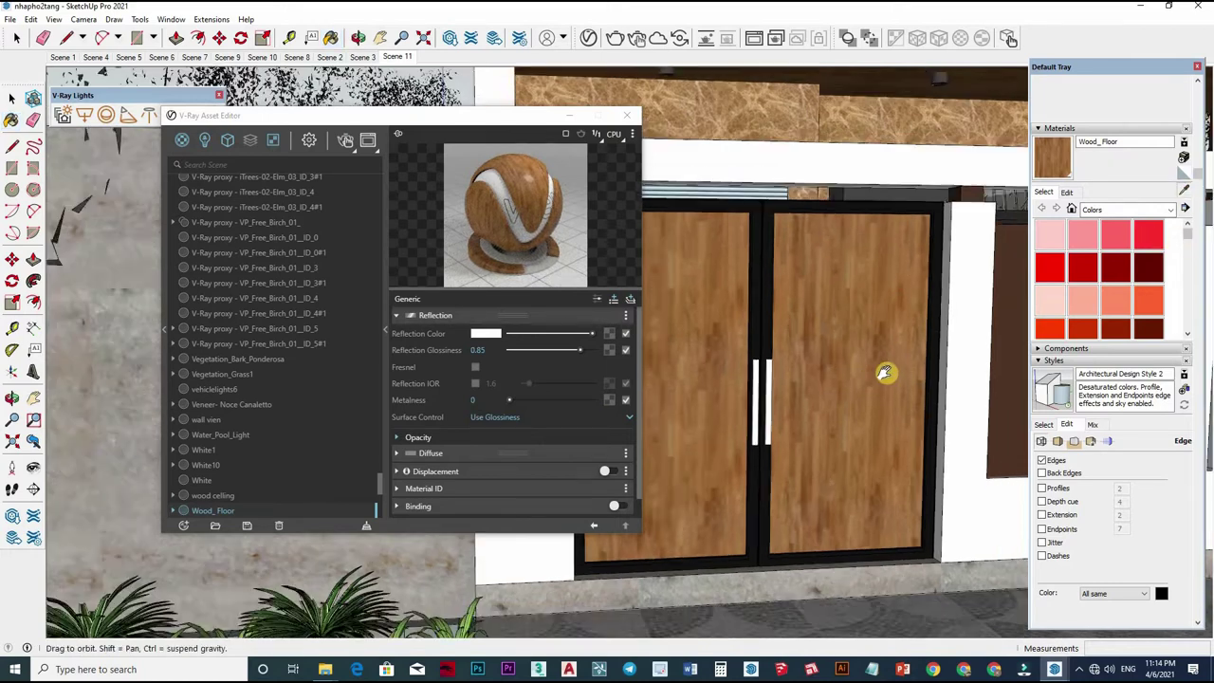
mouse_move(881, 371)
middle_mouse_down()
mouse_move(902, 371)
mouse_move(899, 389)
mouse_move(801, 408)
mouse_move(875, 345)
mouse_move(802, 426)
mouse_move(894, 446)
mouse_move(761, 404)
mouse_move(807, 383)
mouse_move(634, 399)
mouse_move(458, 322)
middle_mouse_up()
left_click(455, 412, "alt")
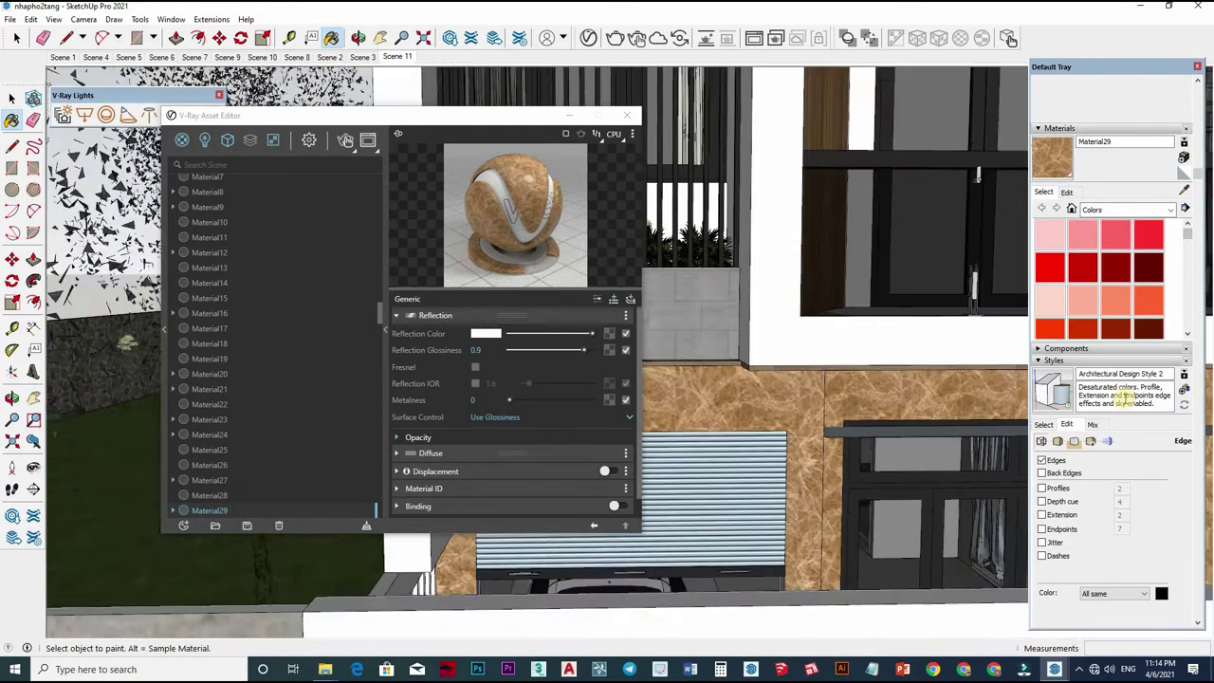
Step: Sample the dark shutter, then load the upper window glass [Color_001]1 into the Asset Editor
middle_click_drag(672, 488, 825, 495)
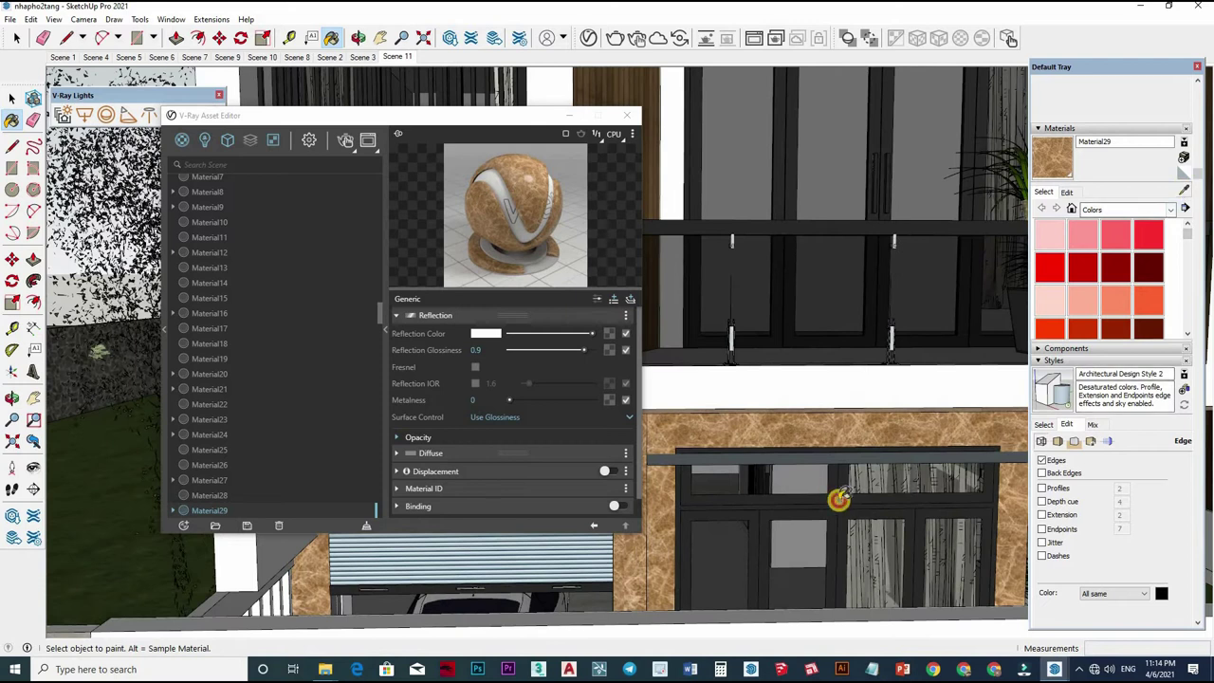
left_click(800, 470, "alt")
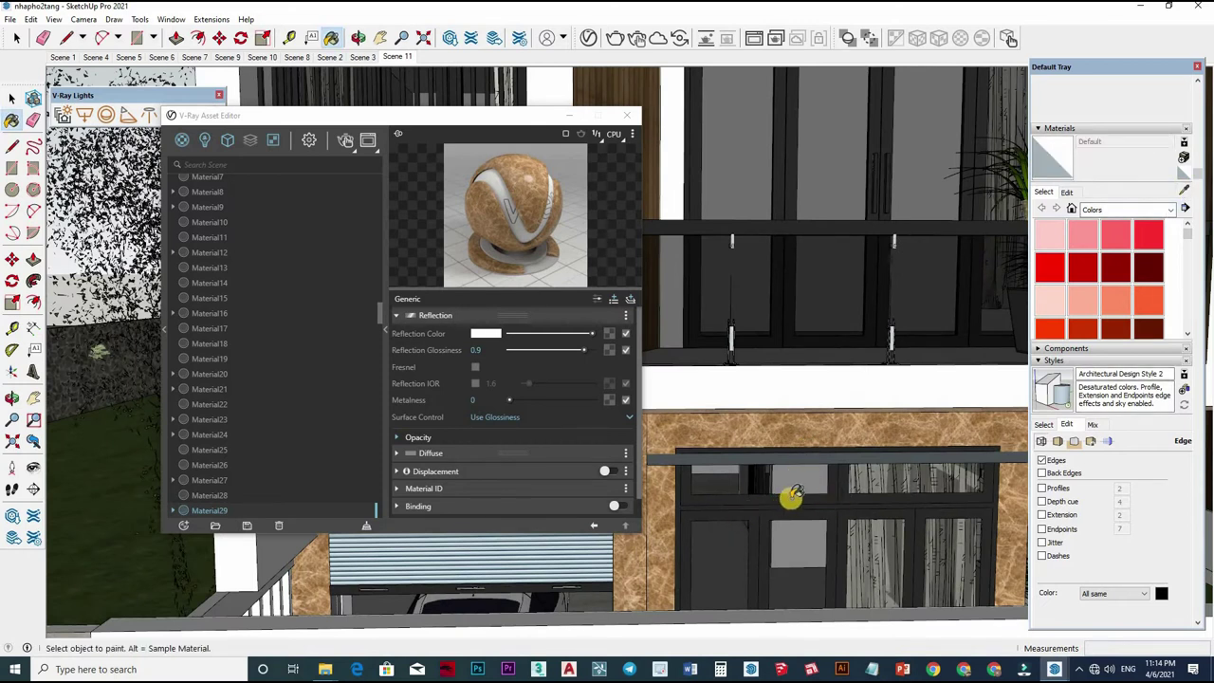
key("alt")
left_click(864, 502, "alt")
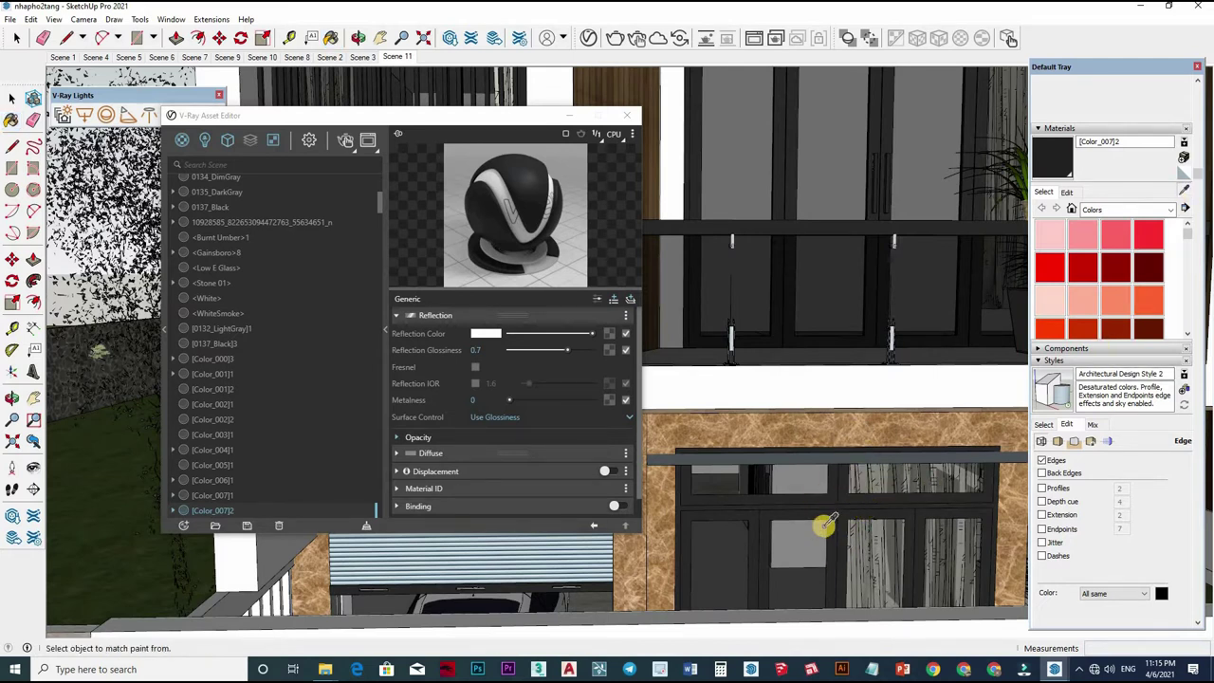
mouse_move(826, 523)
middle_mouse_down()
mouse_move(839, 510)
mouse_move(523, 425)
middle_mouse_up()
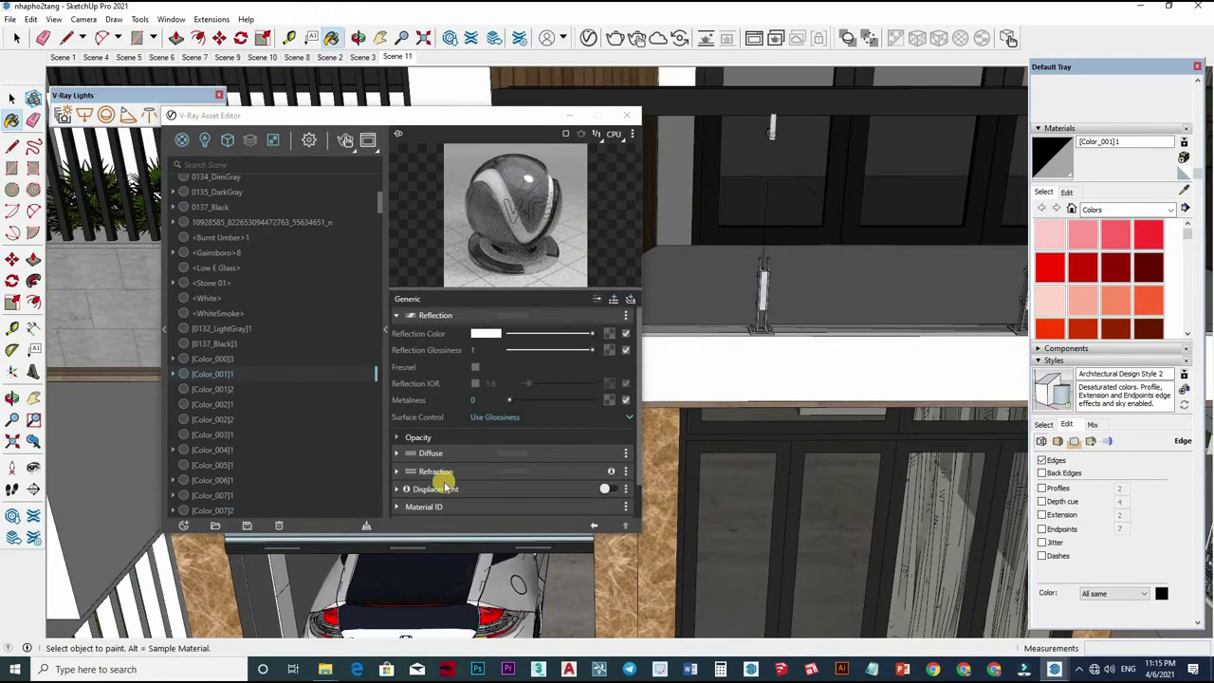
Step: Expand and review the glass material's Refraction settings
left_click(558, 471)
scroll(560, 465, "down", 1)
scroll(560, 464, "down", 1)
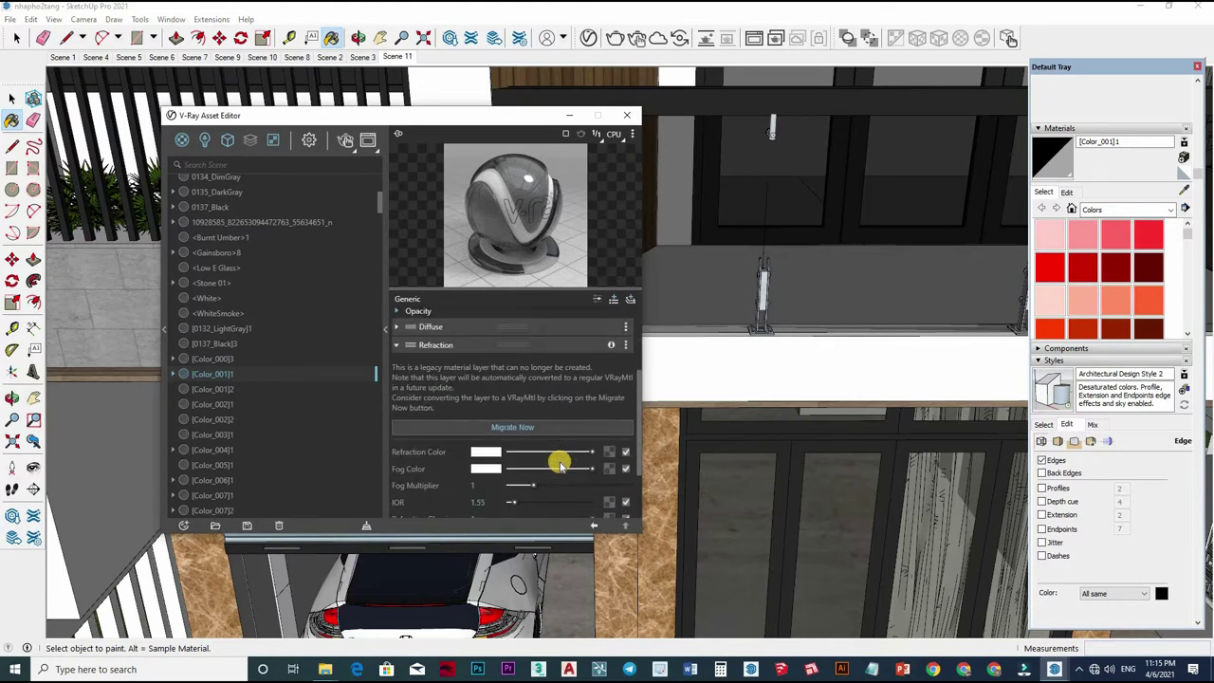
scroll(560, 465, "down", 1)
scroll(560, 465, "down", 1)
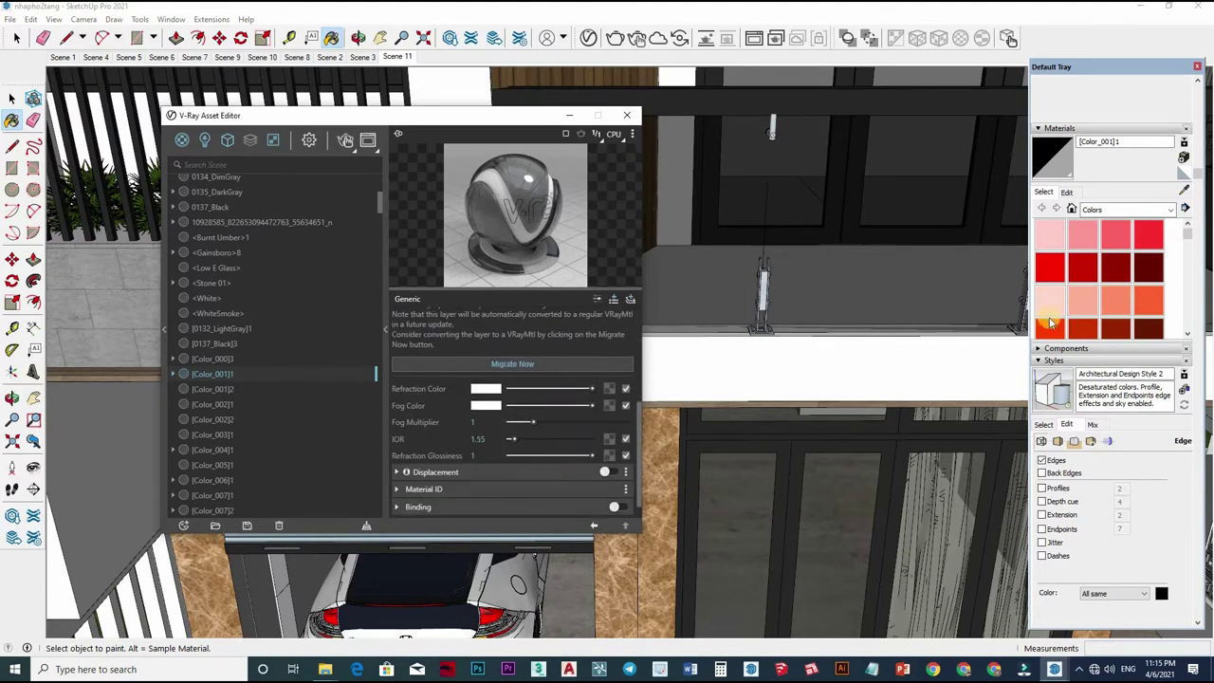
Step: Sample the wood cladding wall to load go san1 (Reflection Glossiness 0.75)
left_click(1184, 191)
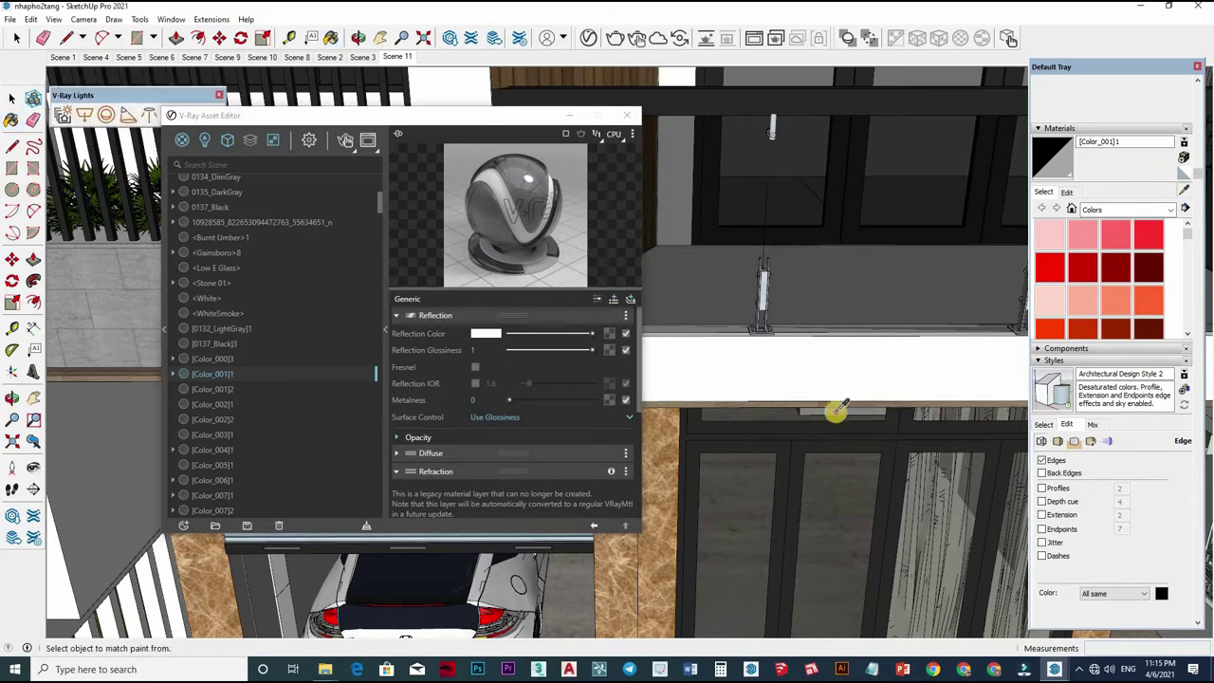
mouse_move(830, 316)
middle_mouse_down()
mouse_move(794, 347)
mouse_move(813, 399)
mouse_move(792, 382)
mouse_move(745, 260)
mouse_move(759, 252)
mouse_move(724, 255)
middle_mouse_up()
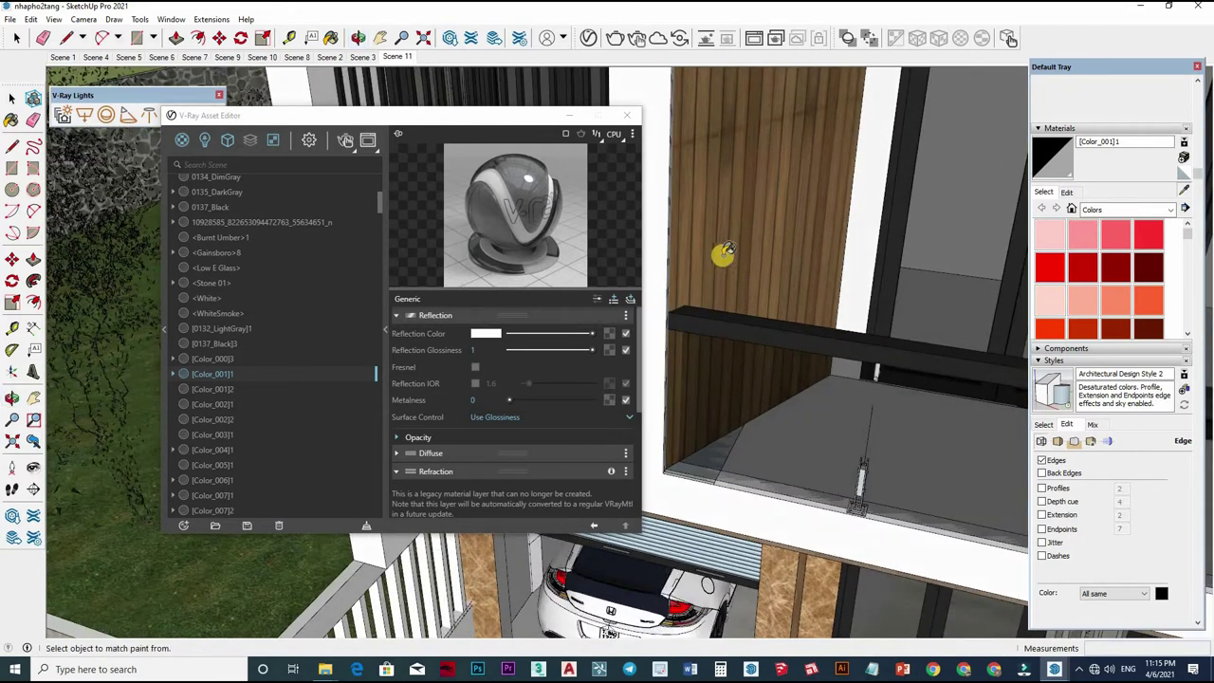
left_click(723, 256)
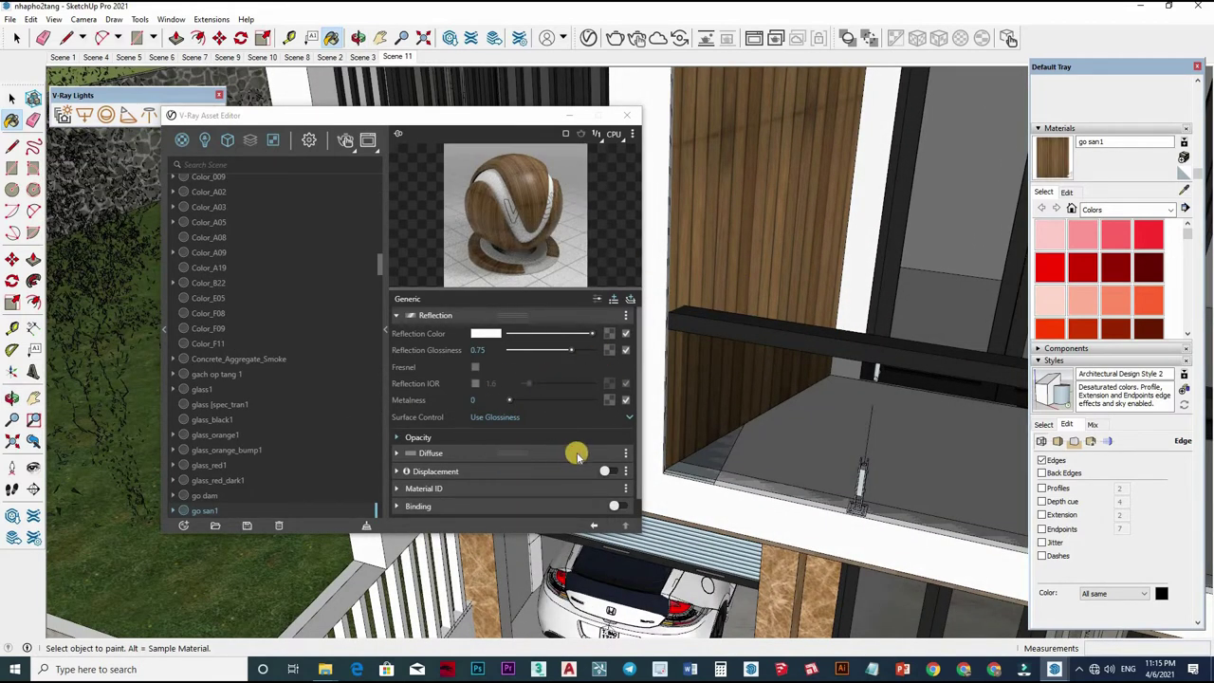
Step: Copy go san1's Diffuse wood texture and paste it into a new Bump layer
left_click(576, 453)
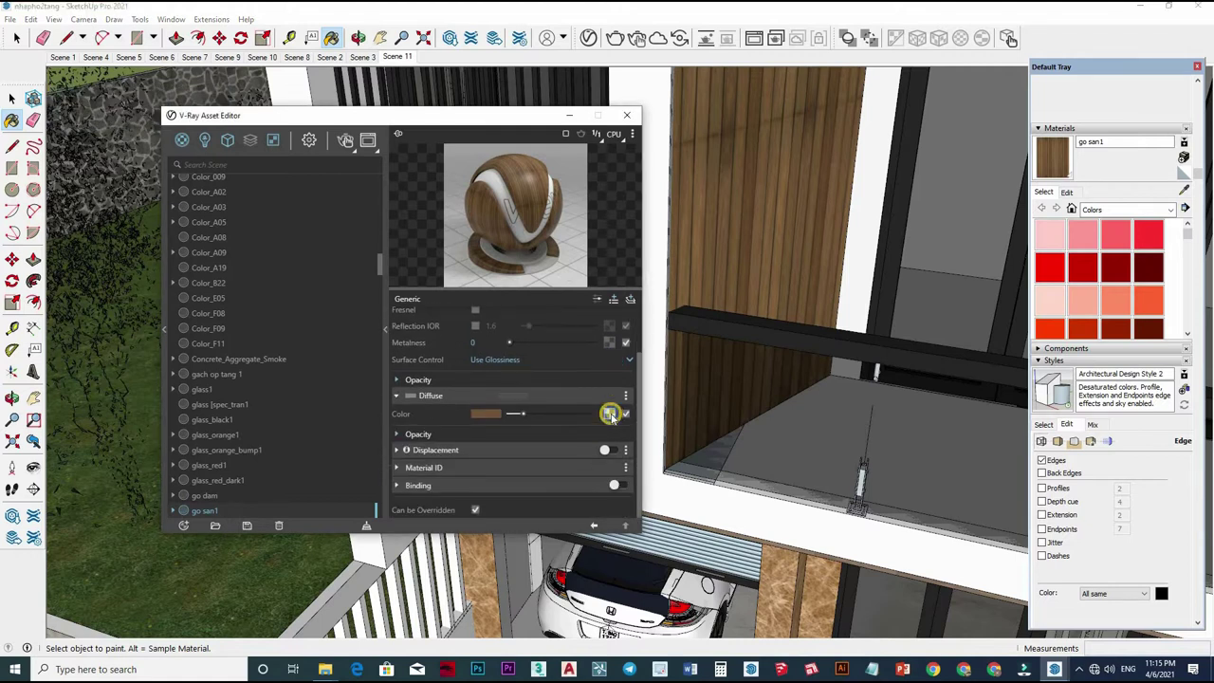
left_click(566, 358)
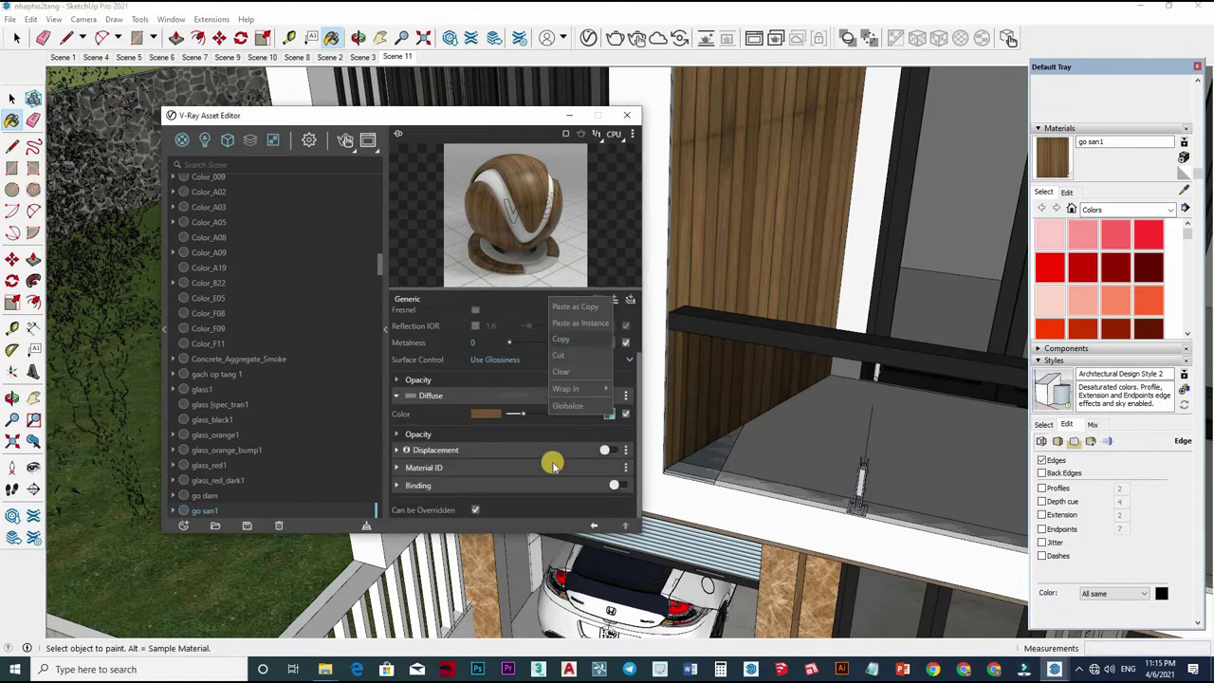
left_click(553, 461)
scroll(621, 313, "up", 2)
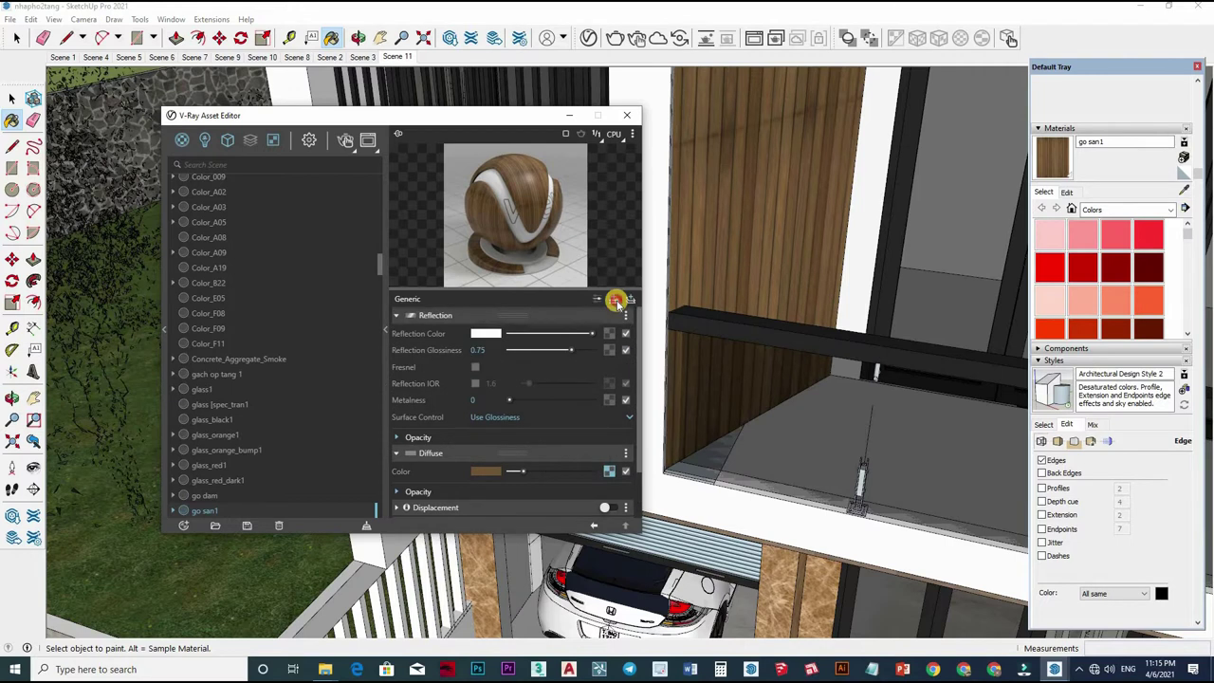
left_click(558, 327)
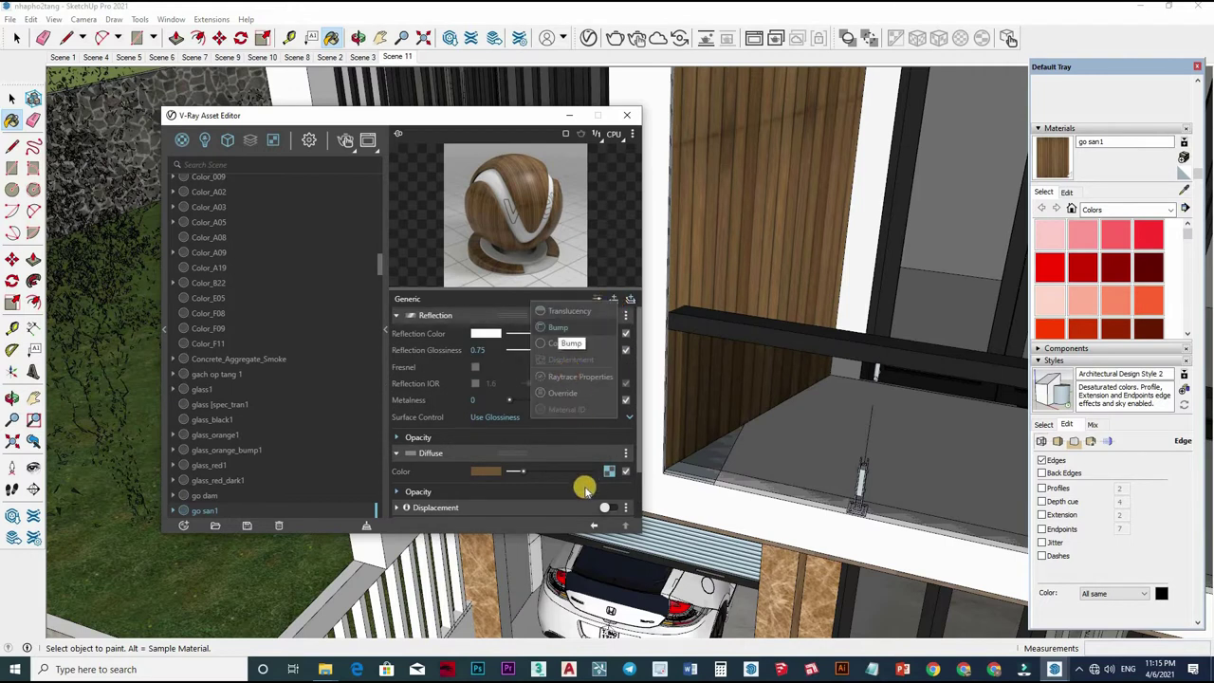
left_click(517, 450)
left_click(617, 438)
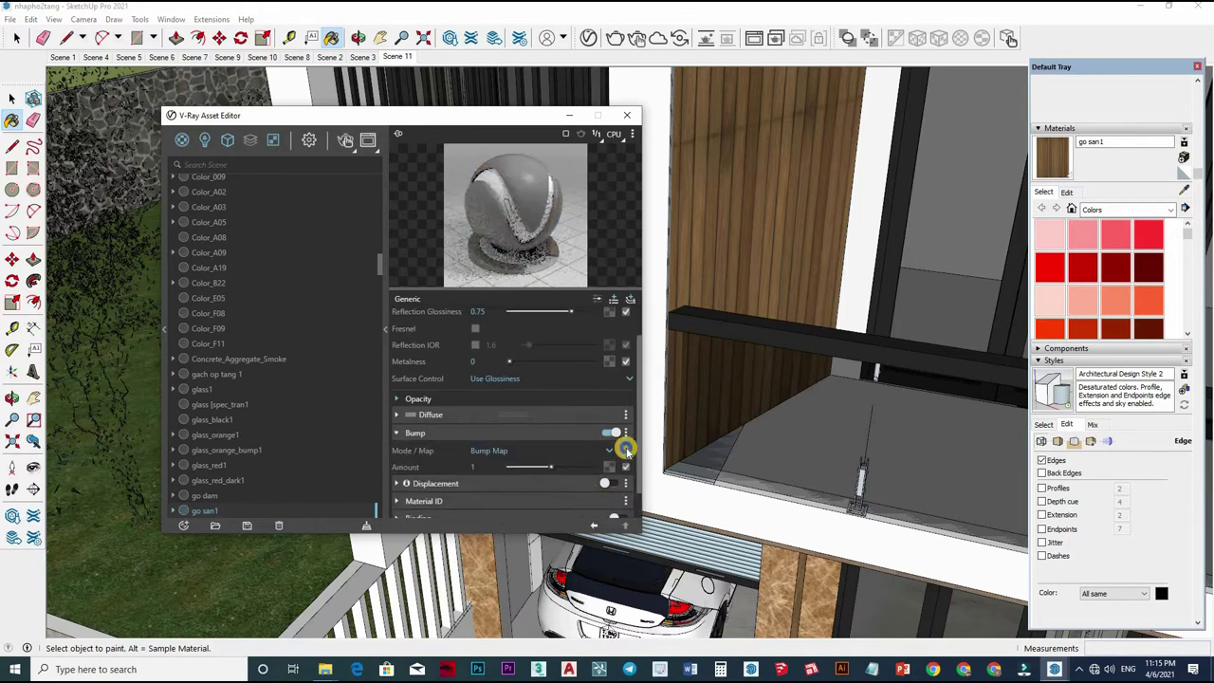
right_click(624, 449)
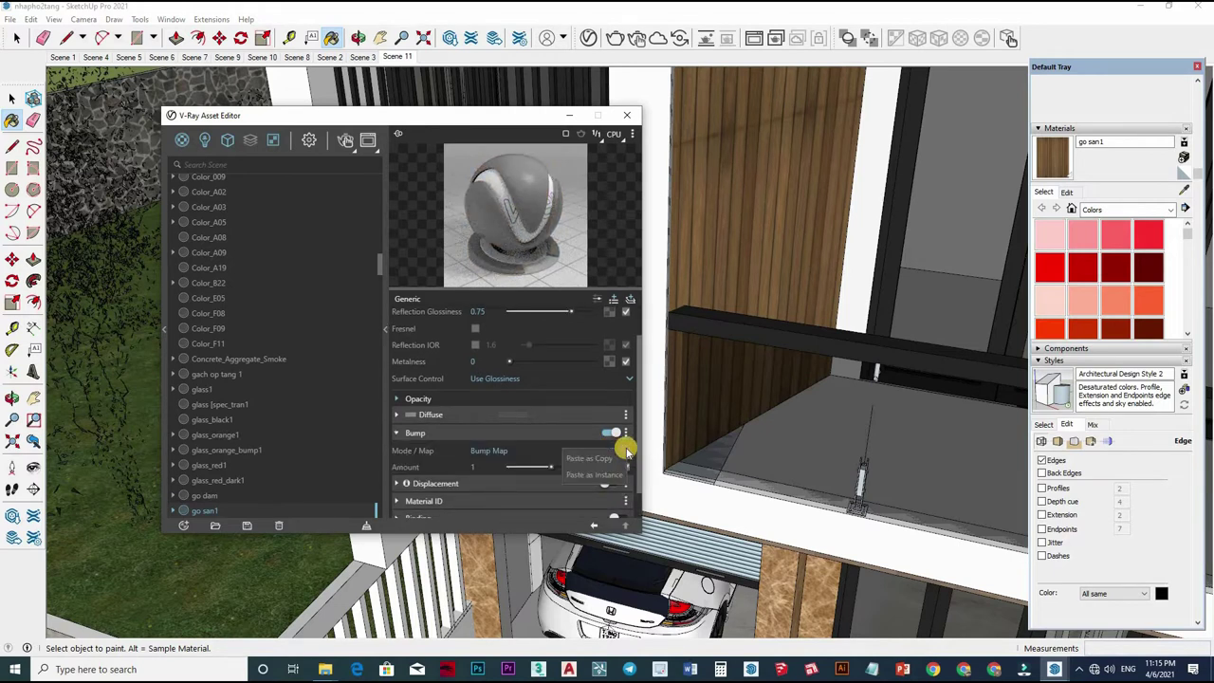
left_click(587, 461)
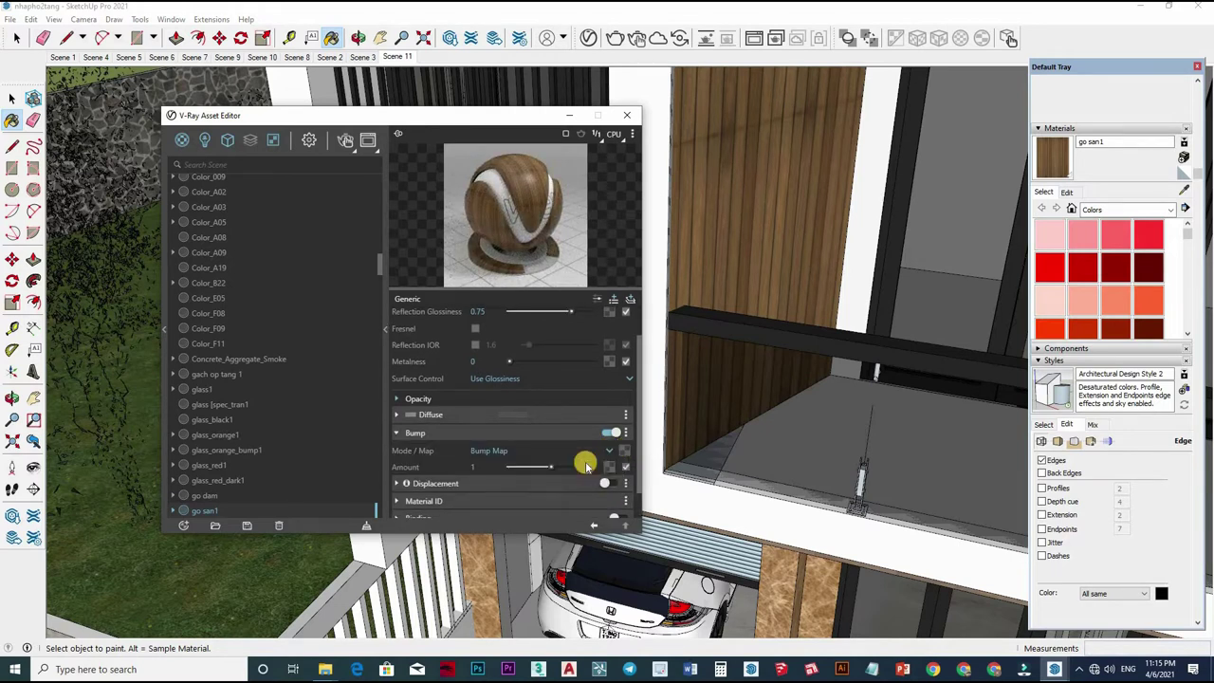
Step: Set the bump amount to 0.5, then sample the planter's gach op tang 1 material
left_click(479, 466)
type("0.5")
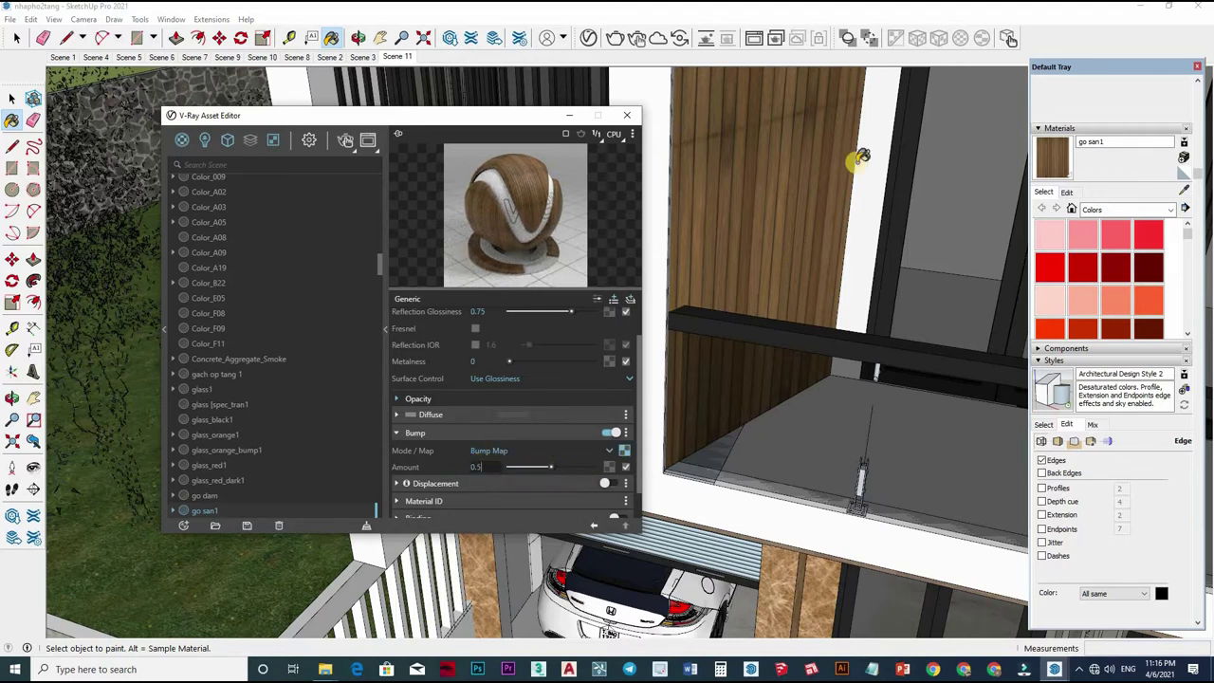
key("Return")
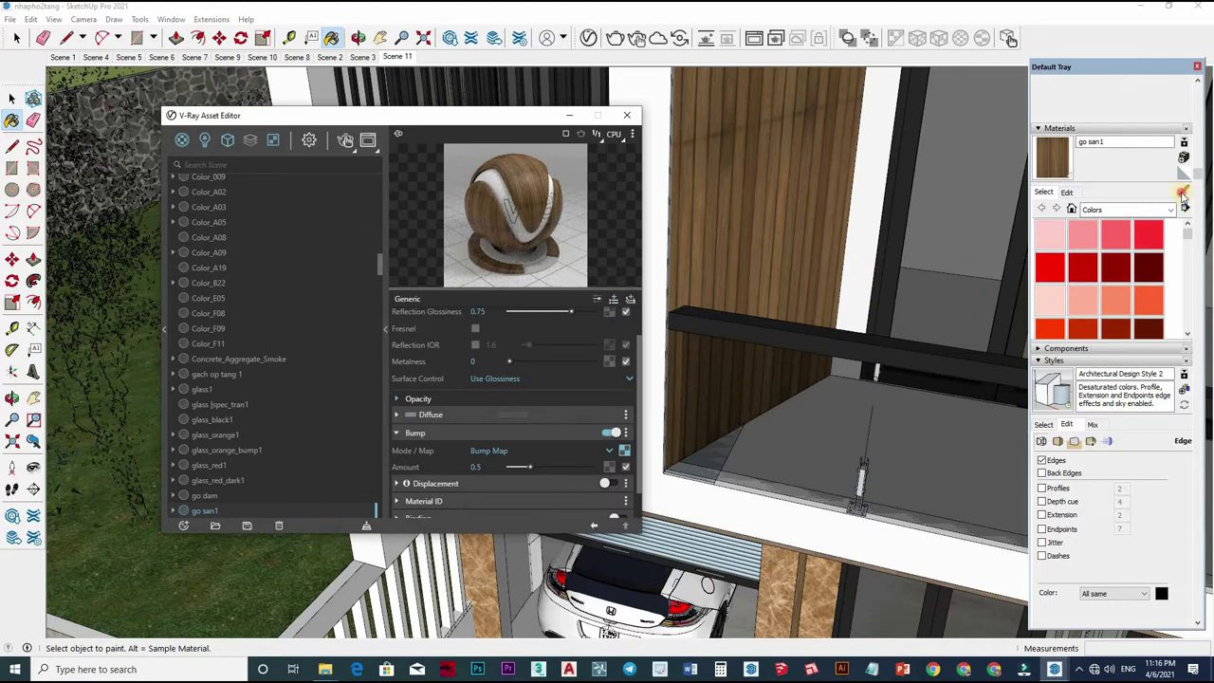
middle_click_drag(807, 314, 872, 501)
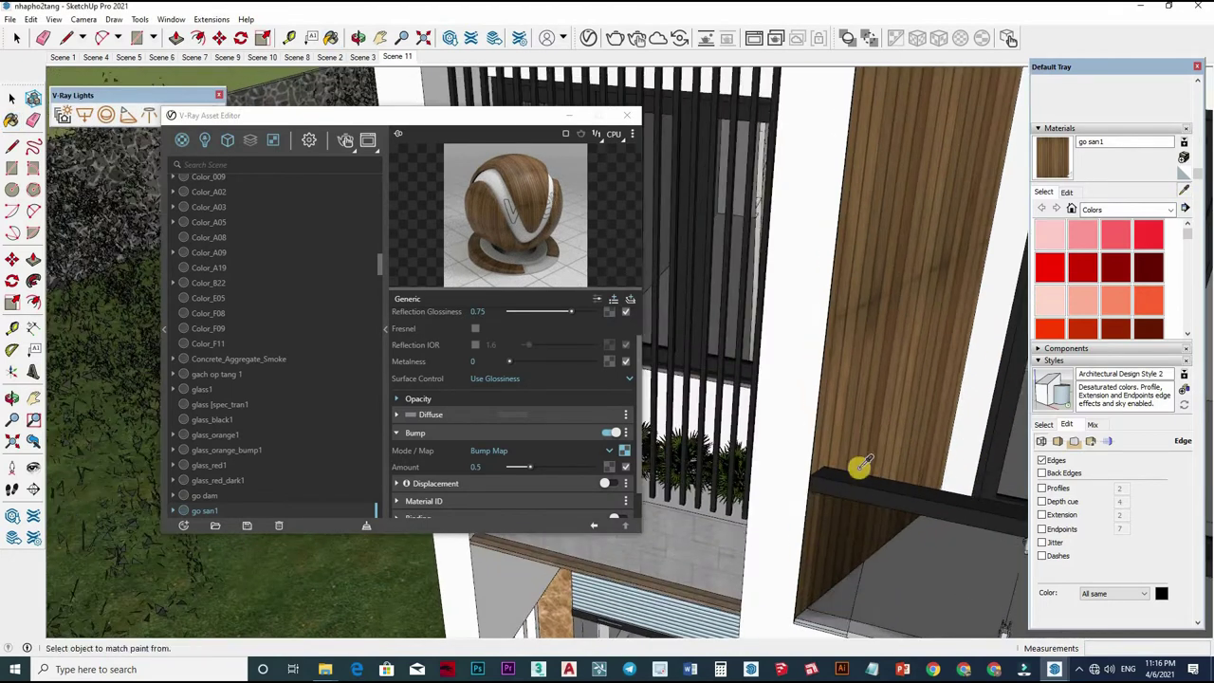
left_click(873, 501, "alt")
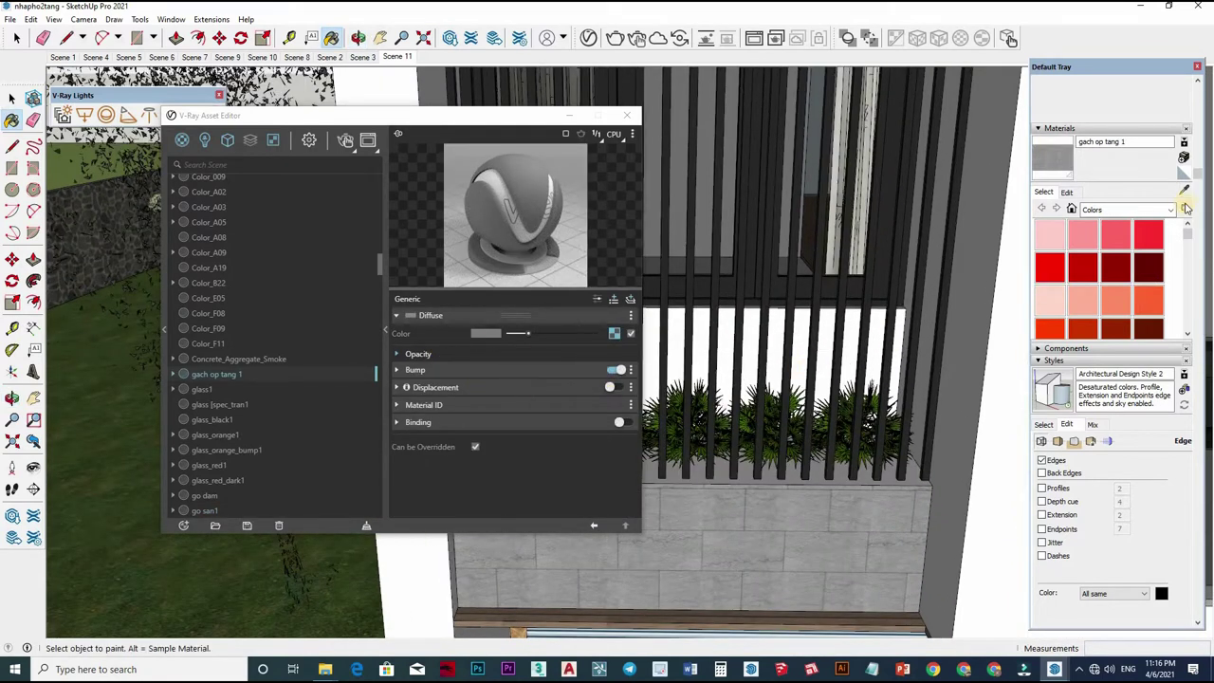
Step: Sample the black slats' [Color_007]2 material
middle_click_drag(767, 332, 736, 375)
left_click(793, 334, "alt")
scroll(793, 334, "down", 2)
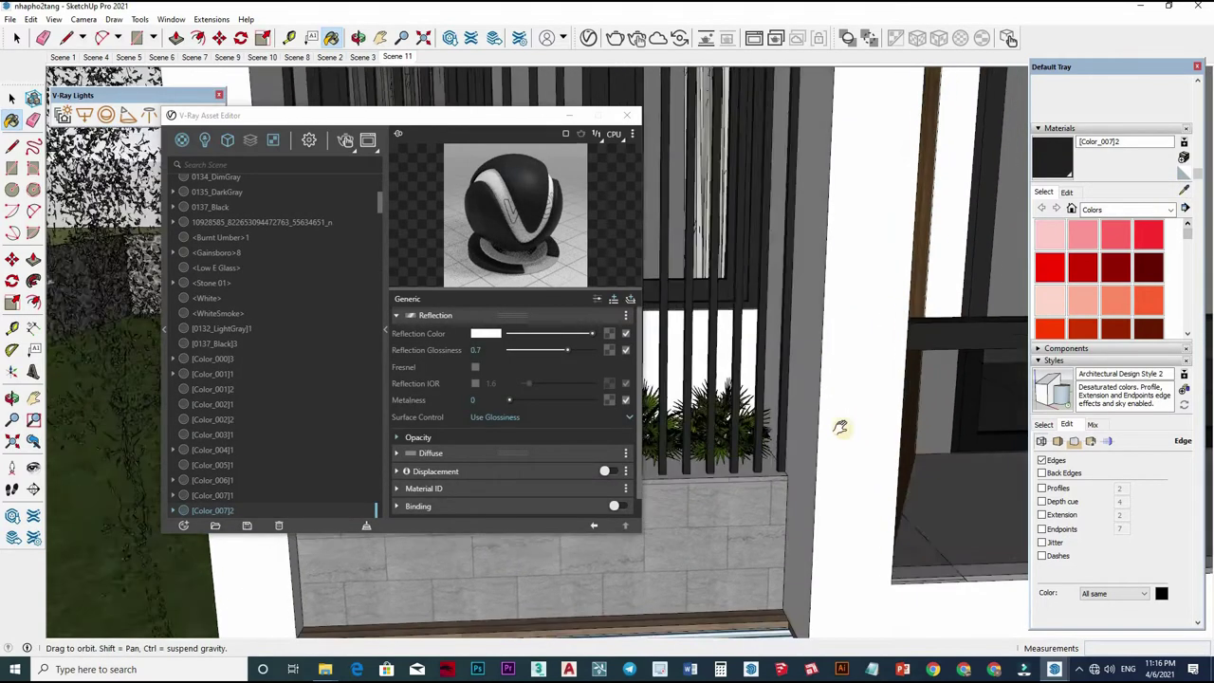
scroll(787, 332, "down", 3)
scroll(782, 328, "down", 2)
scroll(779, 327, "up", 3)
Step: Sample the patterned screen's grey [Color_002]1, then restore Scene 11 and move the editor aside
middle_click_drag(867, 411, 916, 456)
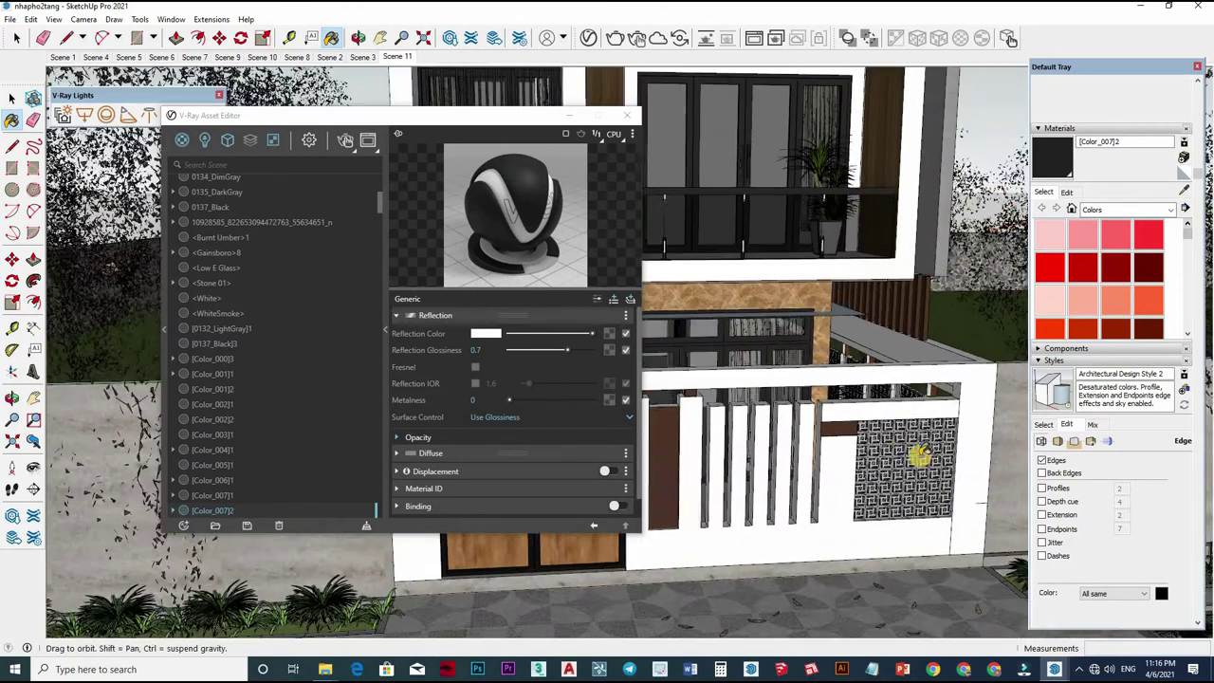
scroll(803, 494, "up", 2)
scroll(803, 493, "up", 3)
scroll(804, 493, "up", 2)
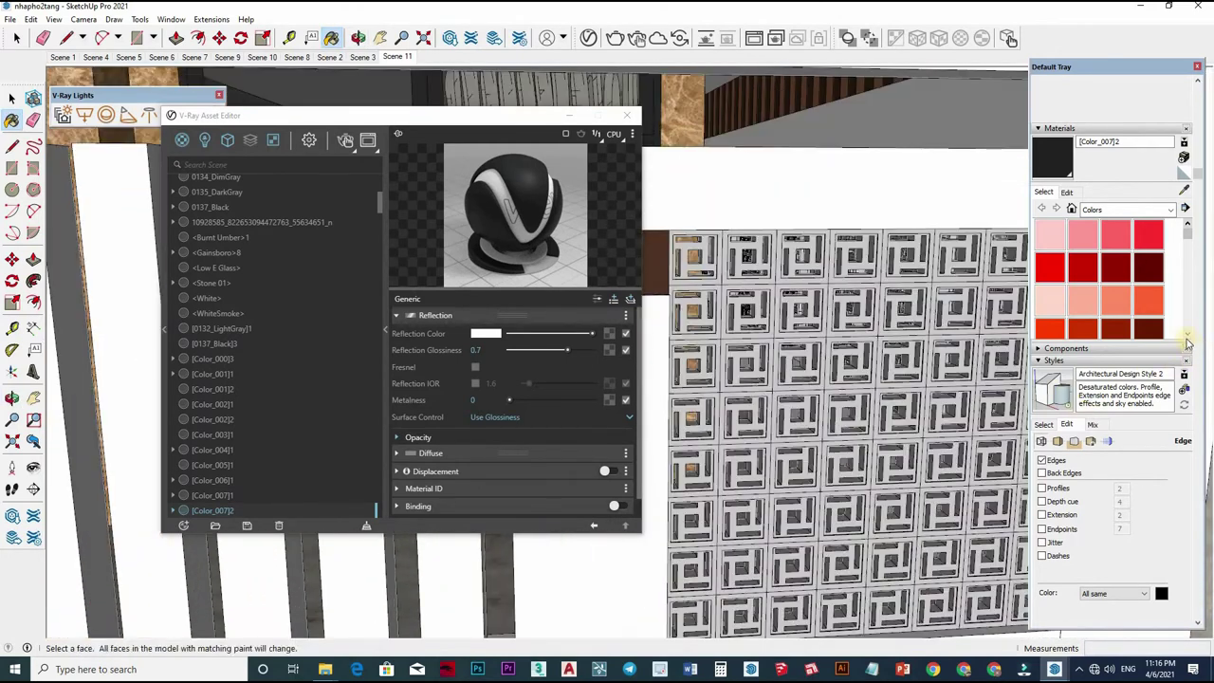
scroll(804, 493, "up", 2)
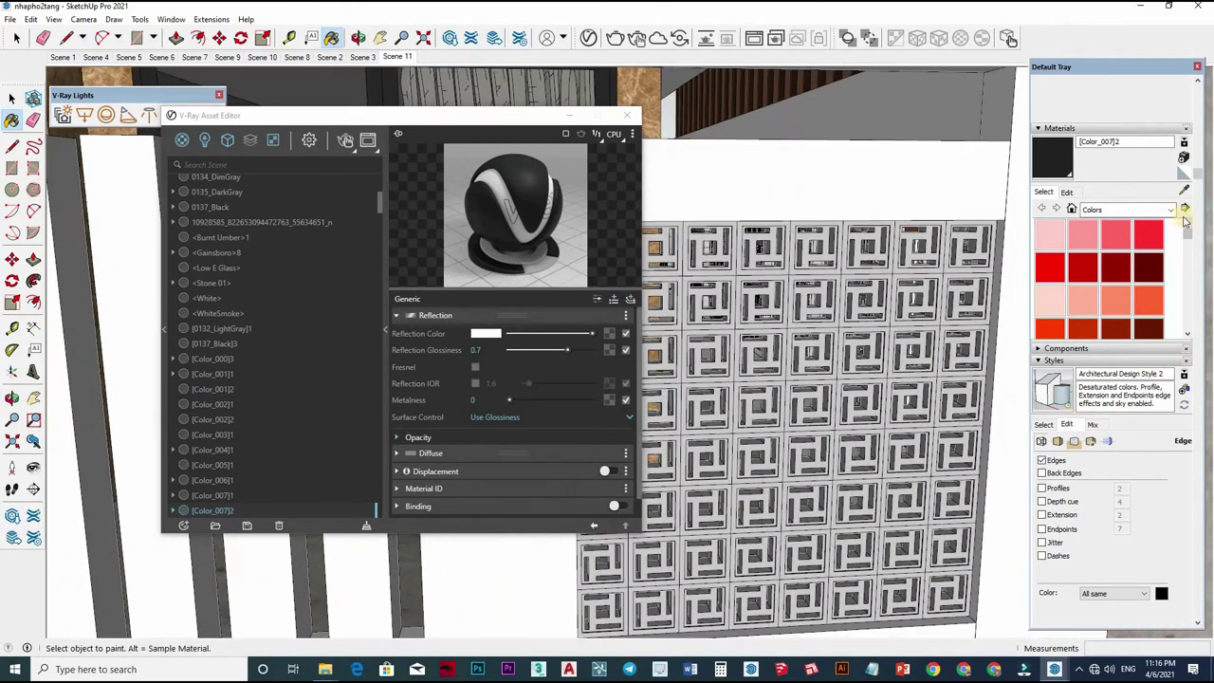
left_click(895, 332, "alt")
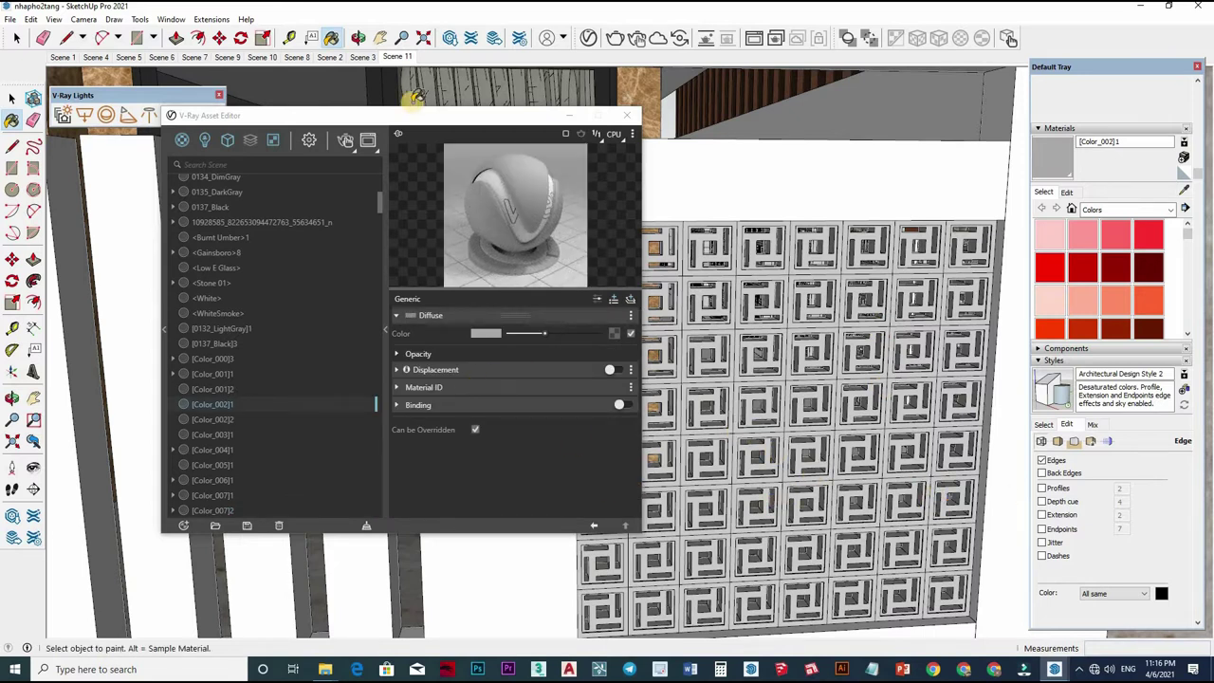
left_click(400, 58)
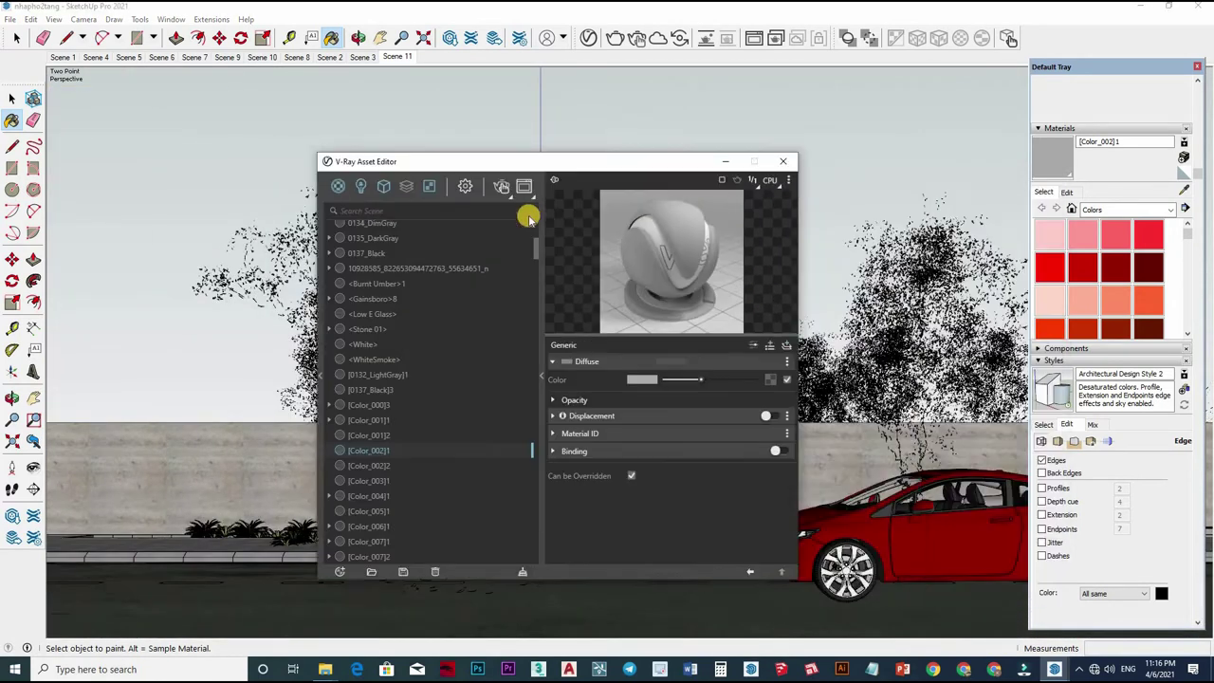
left_click_drag(379, 115, 465, 157)
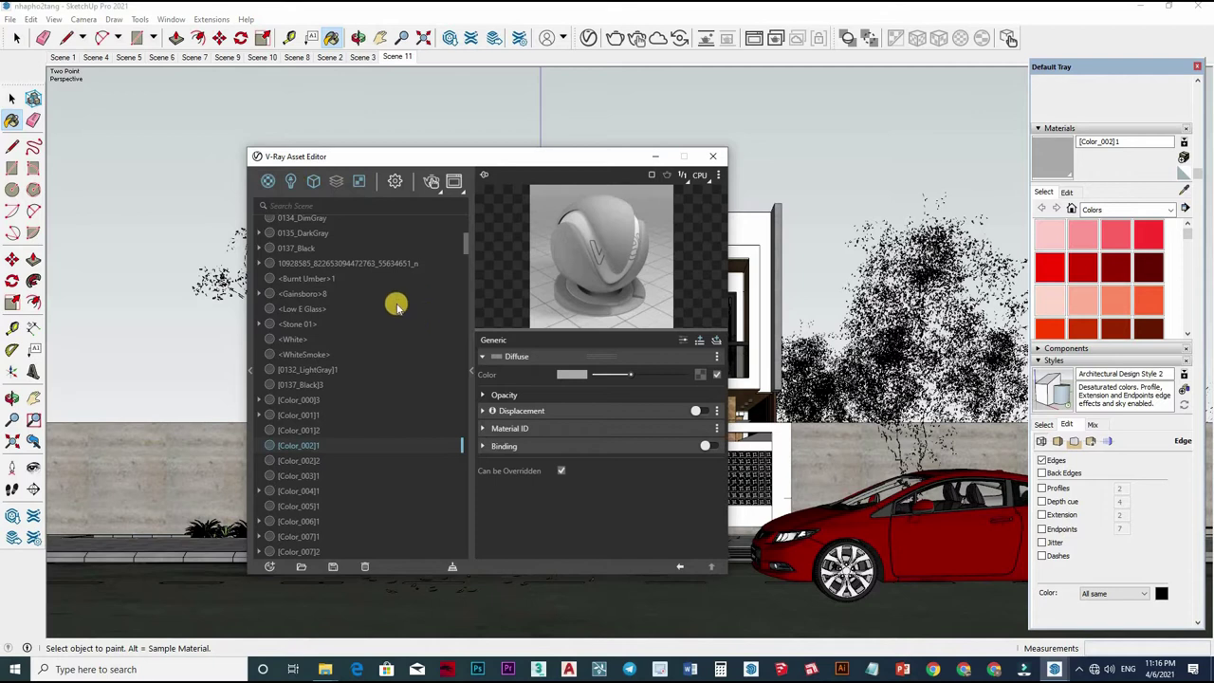
Step: Review the Rectangle, Omni and SunLight lights, then close the Asset Editor
left_click(290, 181)
left_click(428, 273)
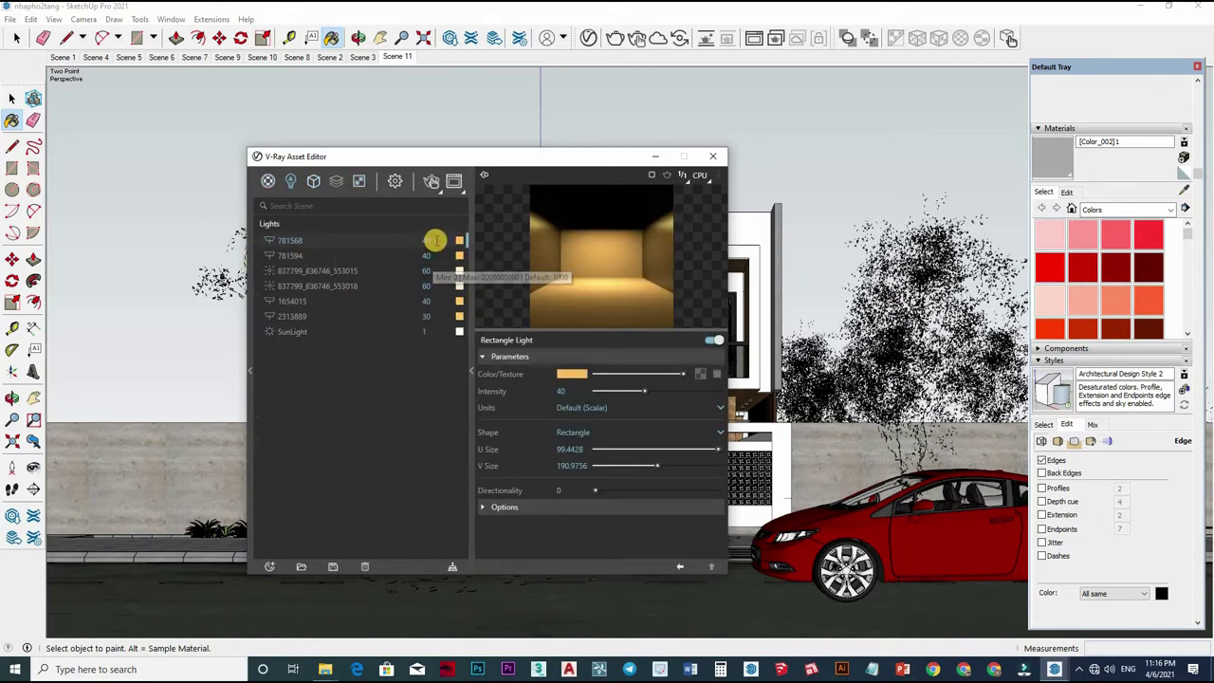
left_click(342, 285)
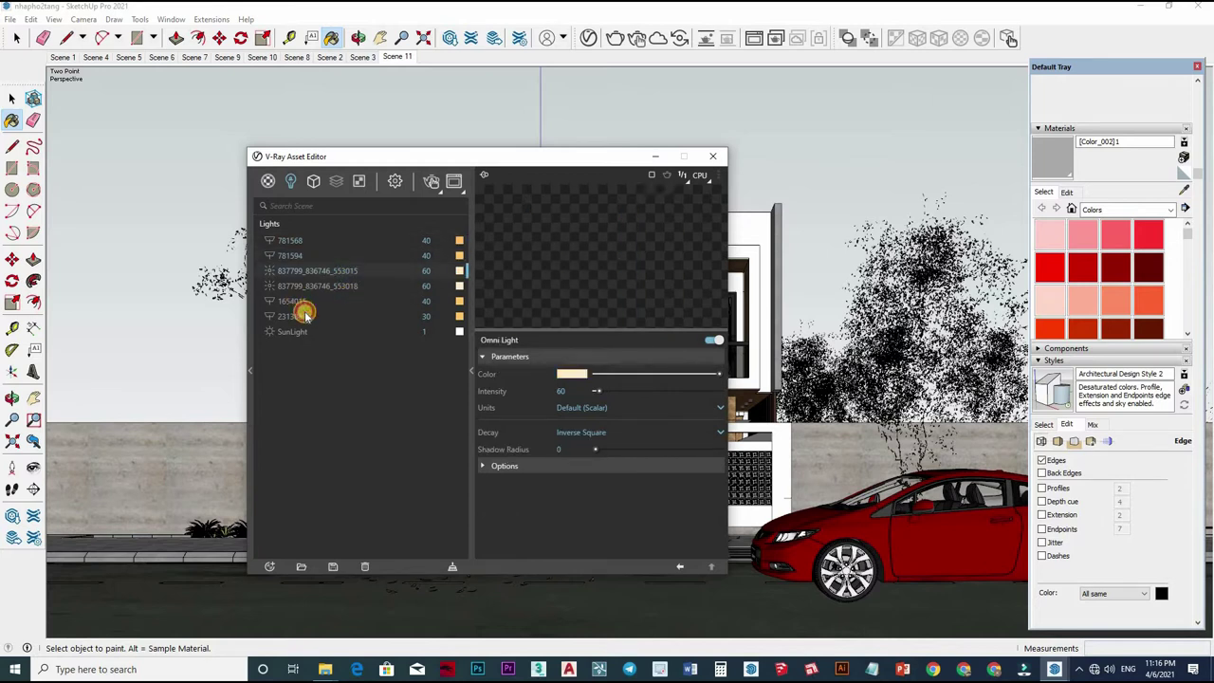
left_click(307, 331)
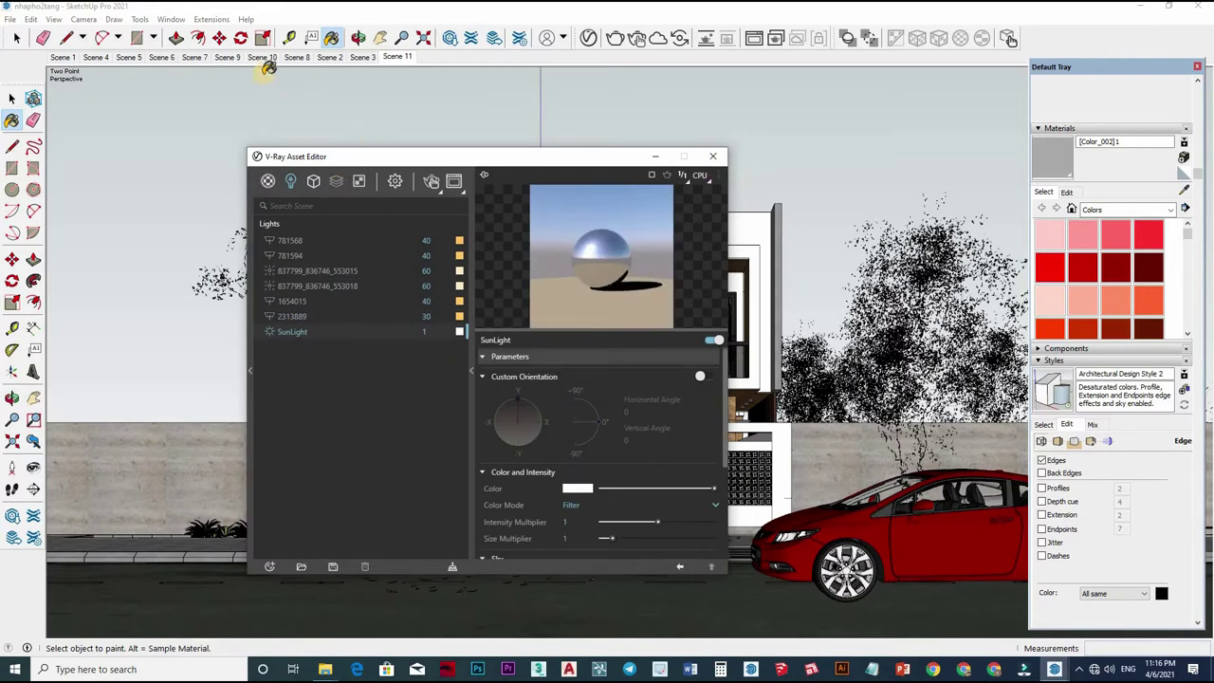
left_click(712, 155)
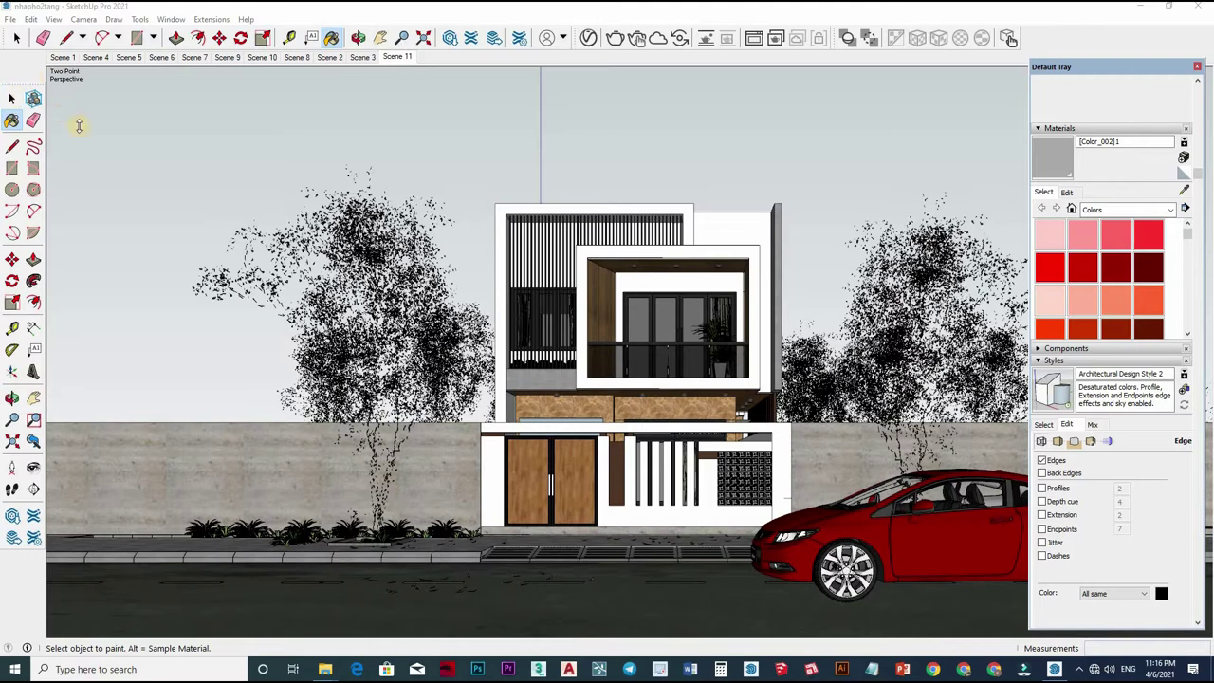
Step: Start rotating the dome light gizmo with Rotate, then cancel, leaving it unrotated
key("space")
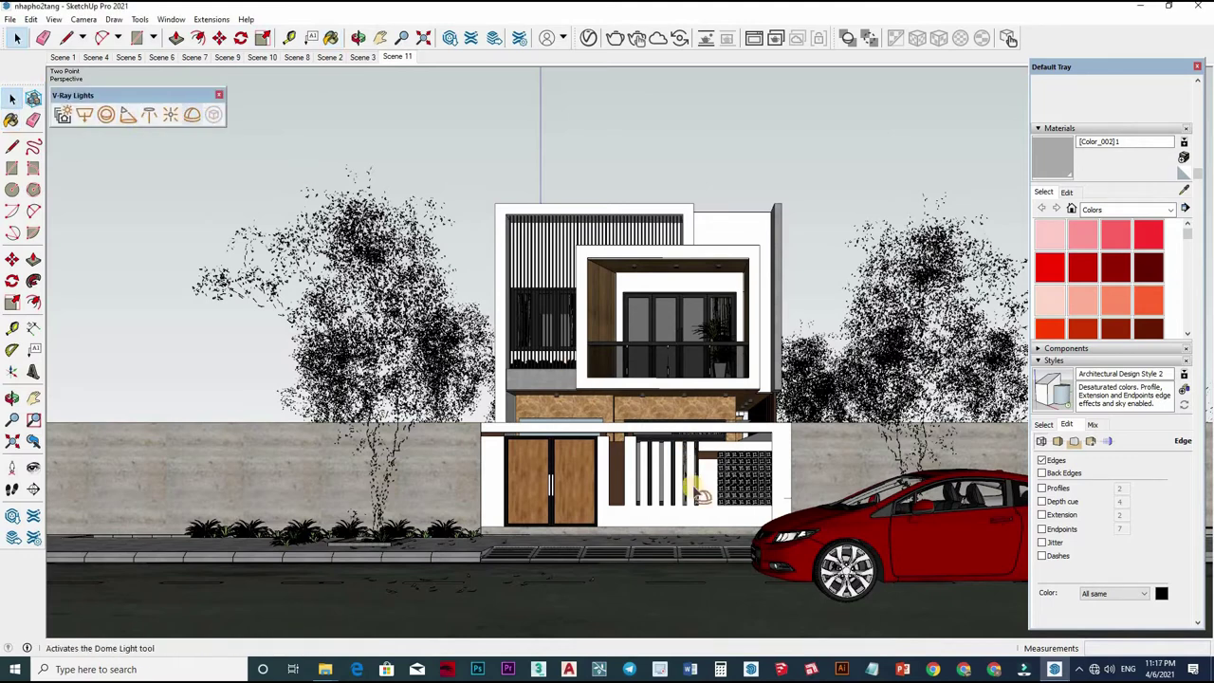
mouse_move(576, 487)
middle_mouse_down()
mouse_move(564, 514)
mouse_move(786, 515)
middle_mouse_up()
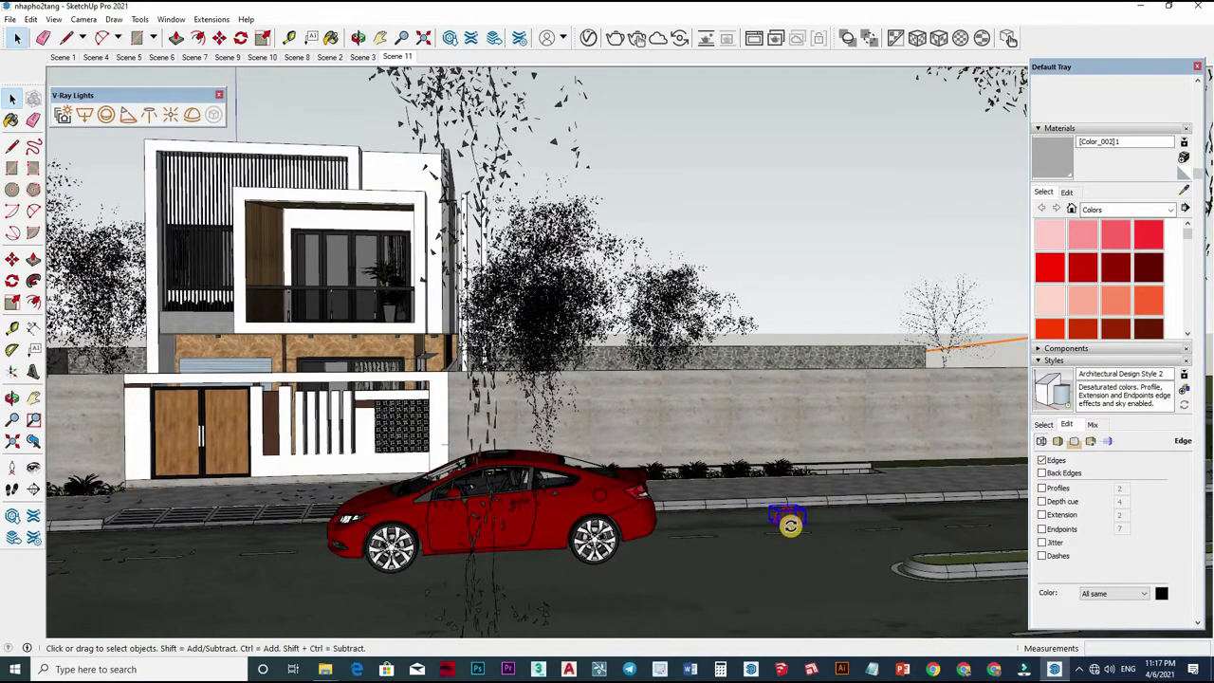
key("q")
scroll(839, 513, "up", 3)
scroll(884, 510, "up", 2)
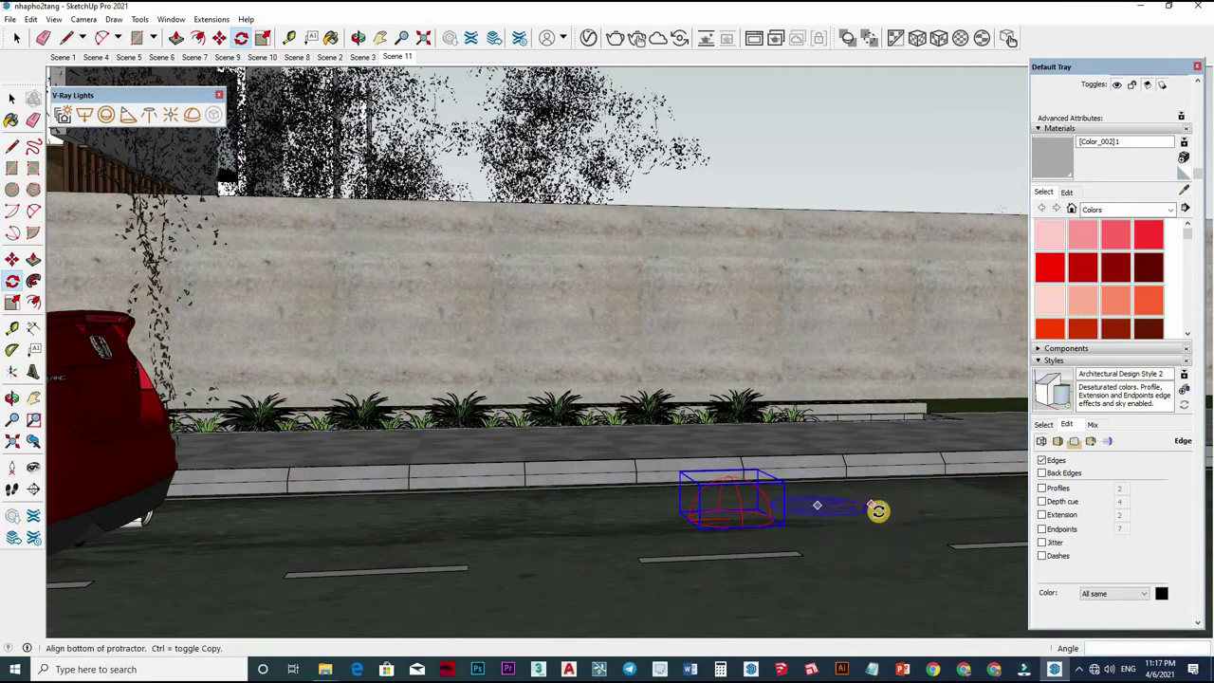
left_click(871, 503)
key("Escape")
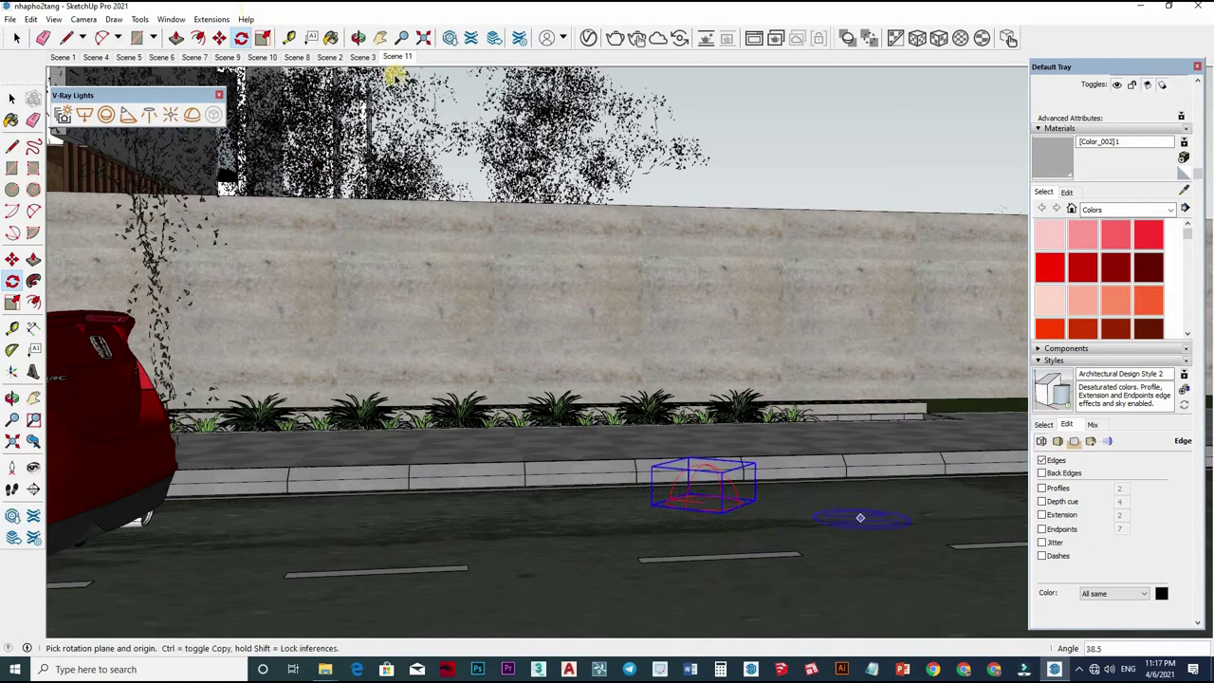
key("space")
Step: Load the VizPeople HDR sky image into the Dome Light's texture slot
key("ctrl+shift+a")
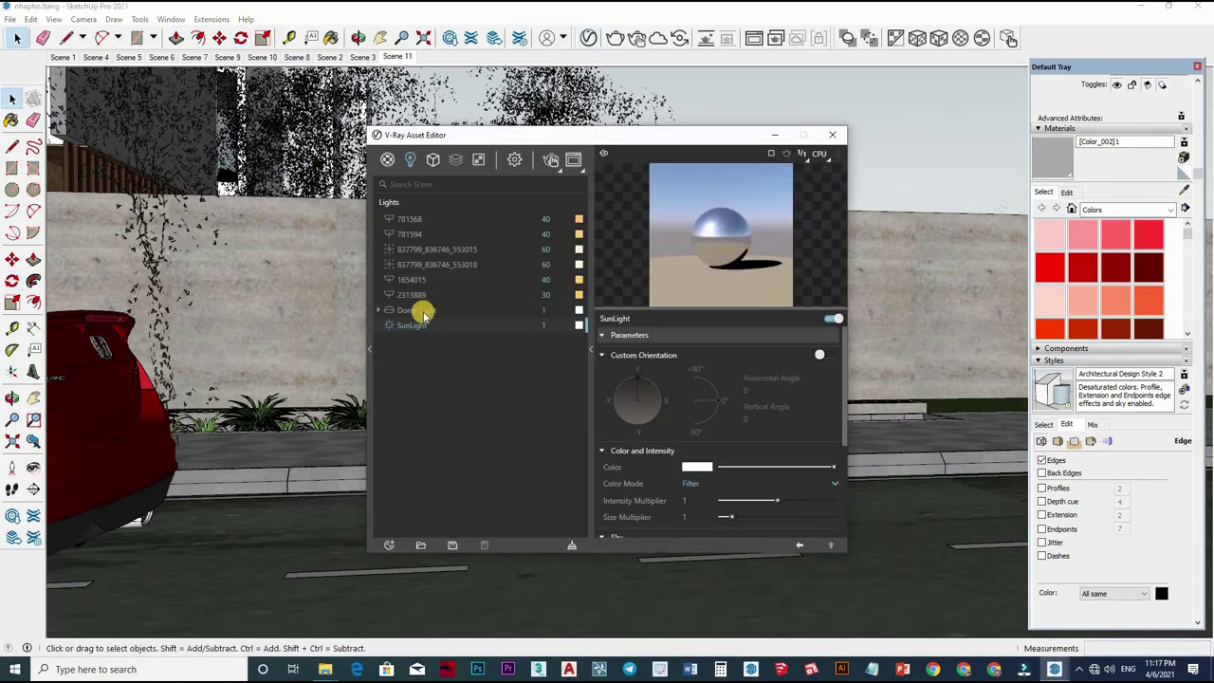
key("Up")
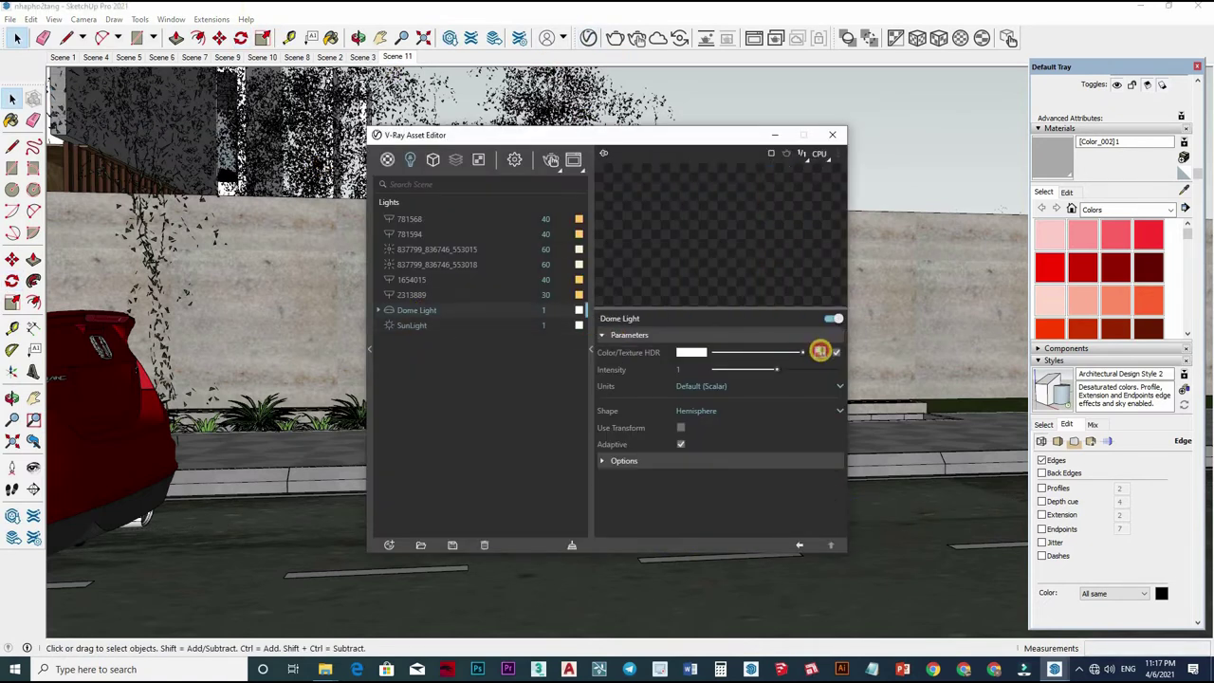
left_click(820, 350)
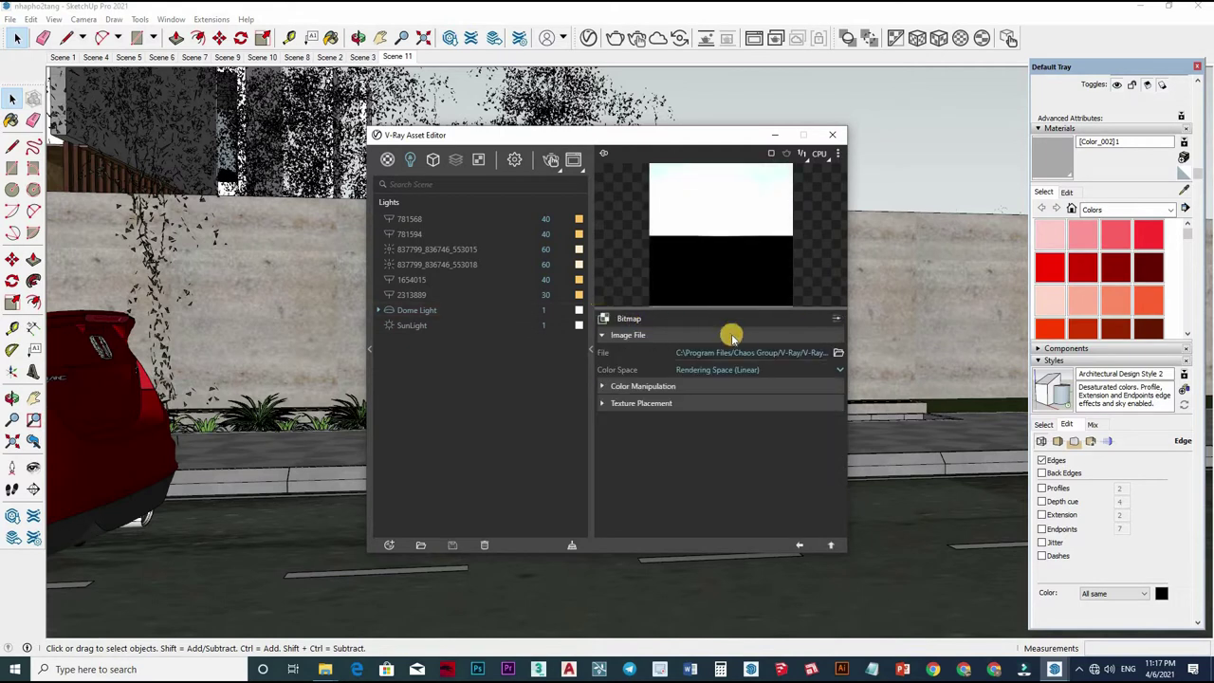
left_click(838, 352)
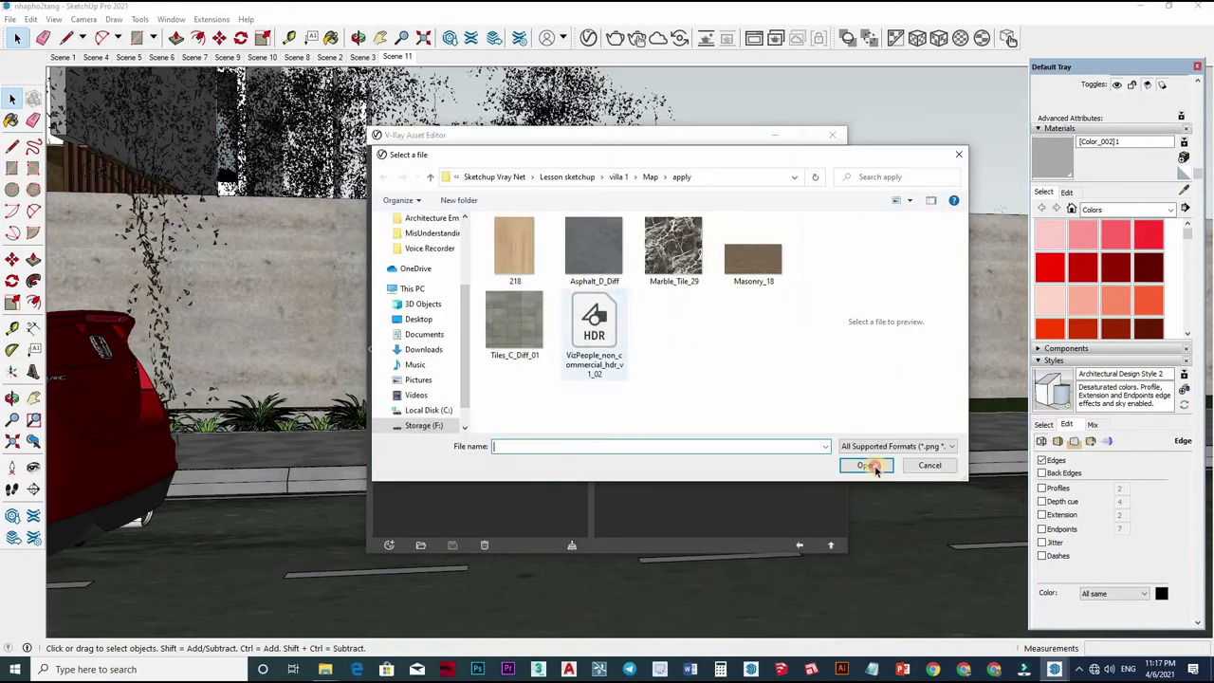
left_click(593, 327)
left_click(865, 465)
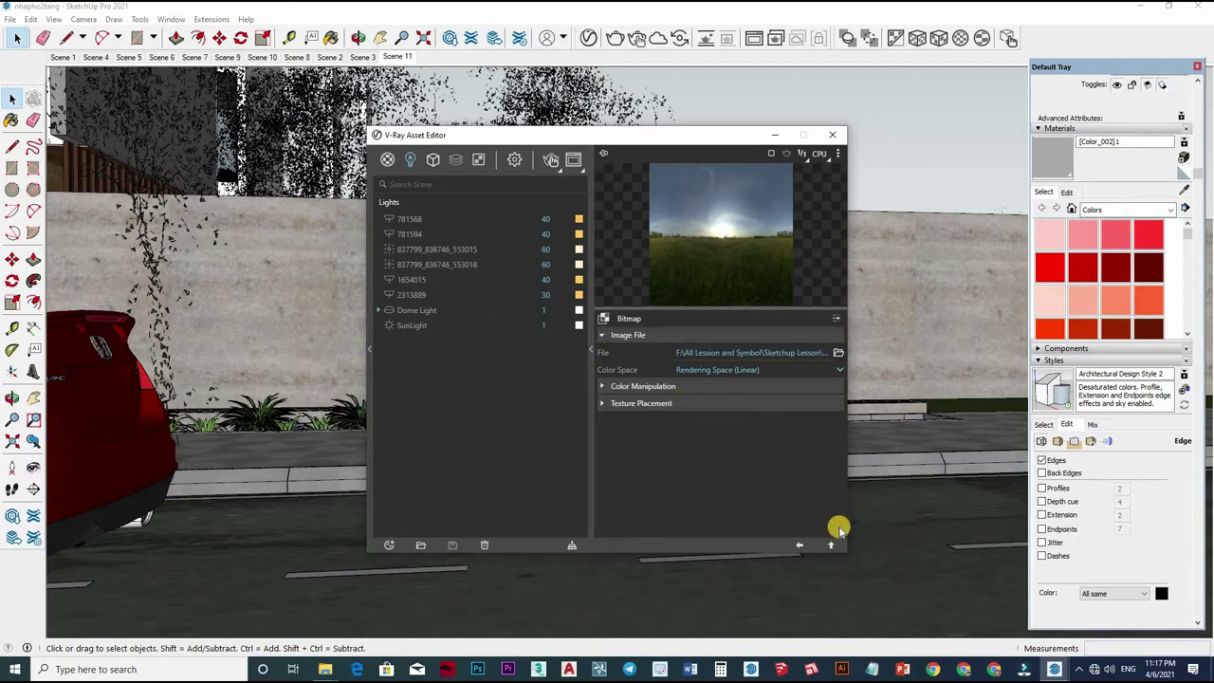
Step: Give the Dome Light a Sphere shape and Intensity 5
left_click(681, 397)
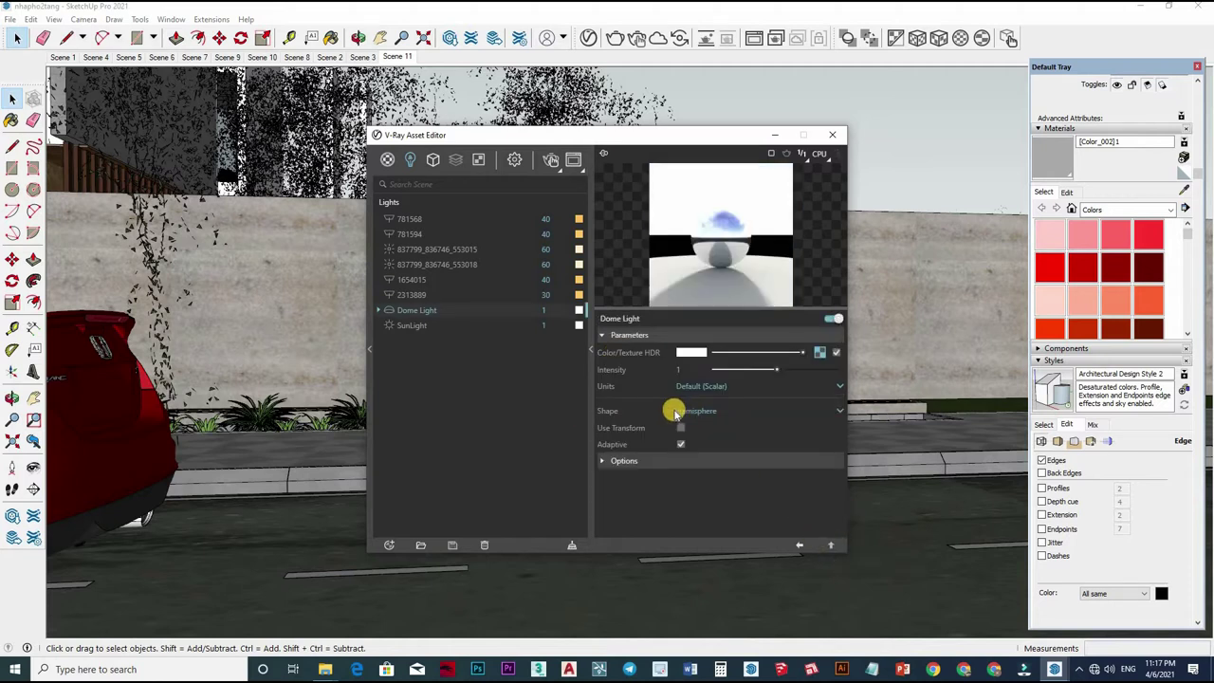
left_click(730, 386)
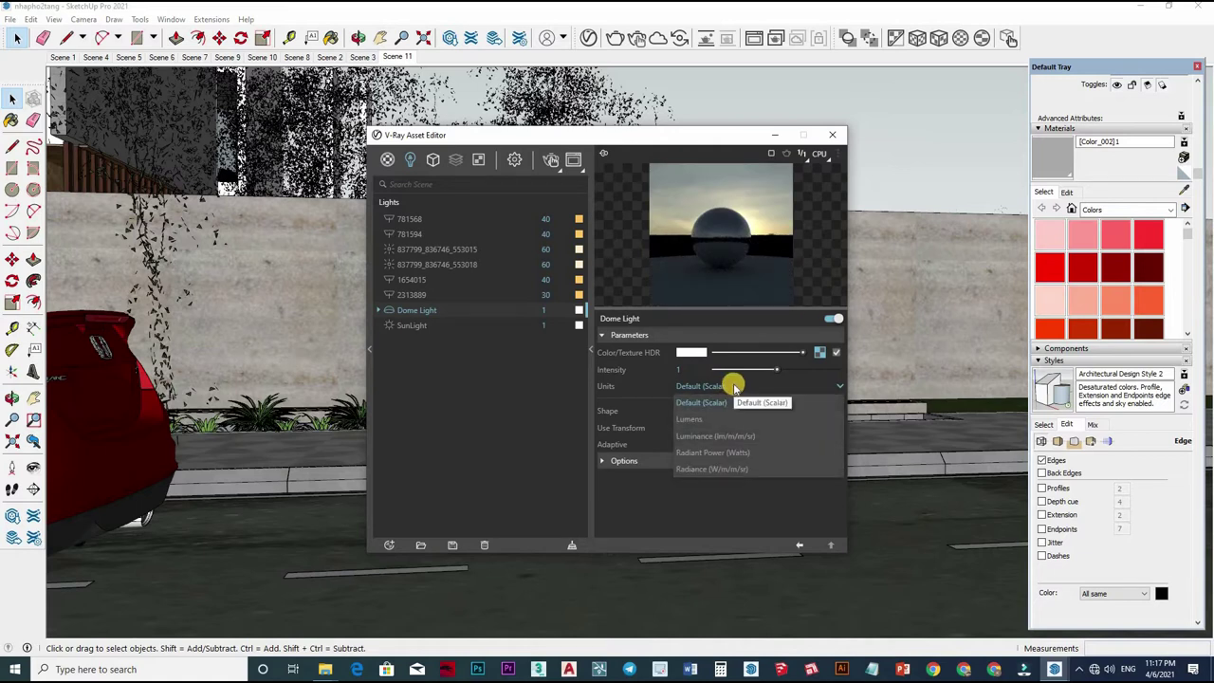
left_click(718, 414)
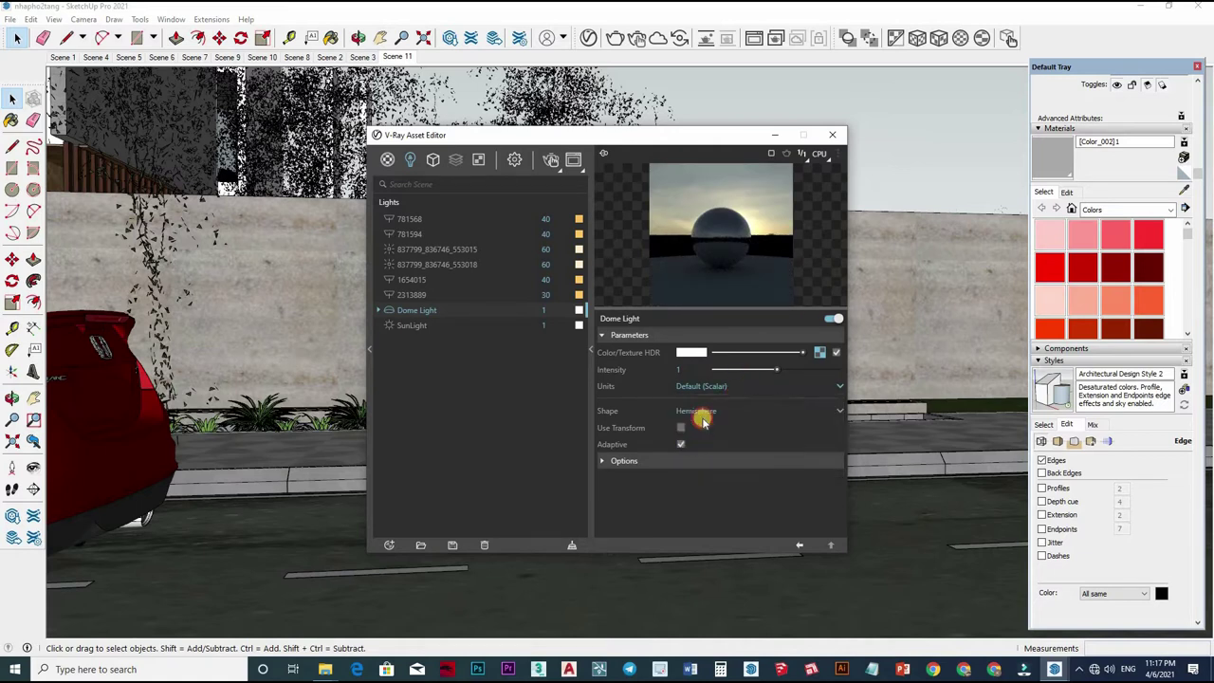
type("6")
left_click(626, 370)
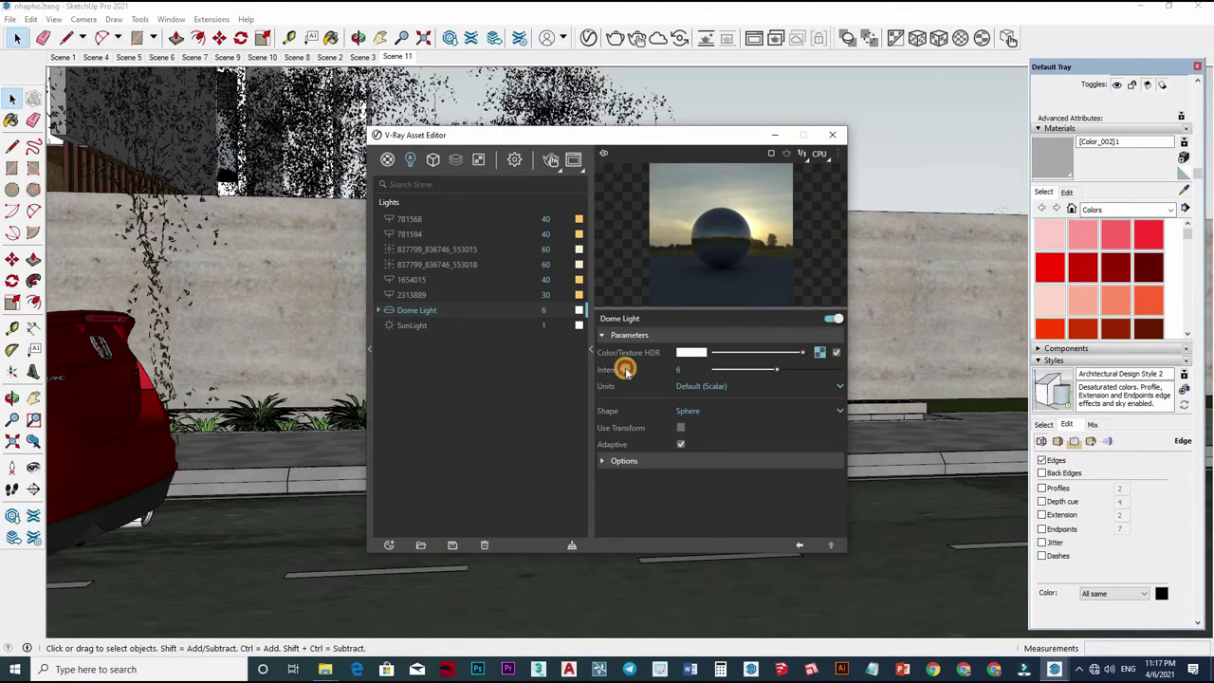
type("5")
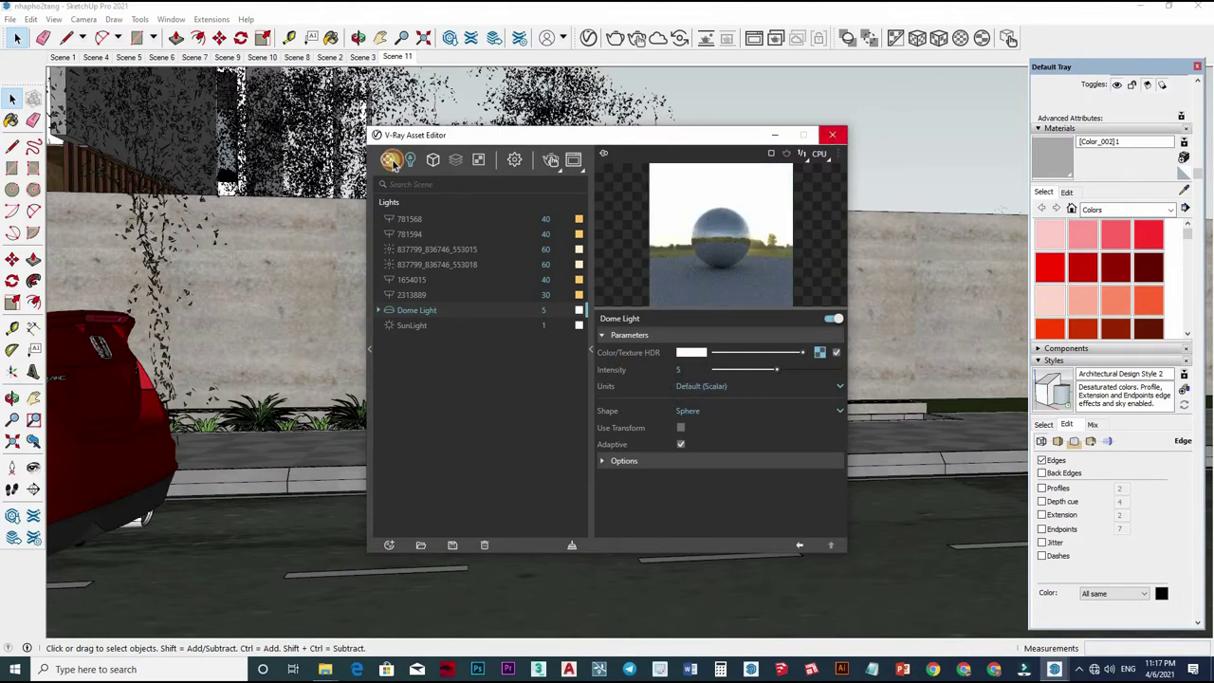
Step: Run a first test render, which comes out dark, then reopen the Asset Editor
left_click(831, 135)
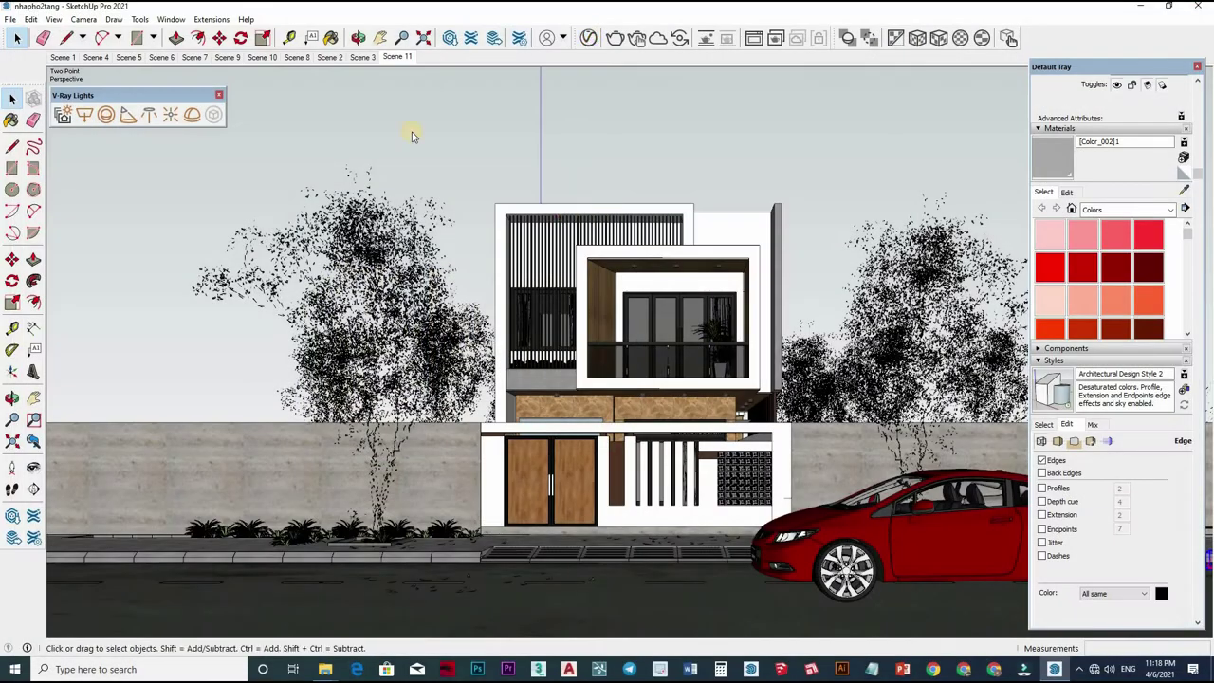
left_click(357, 38)
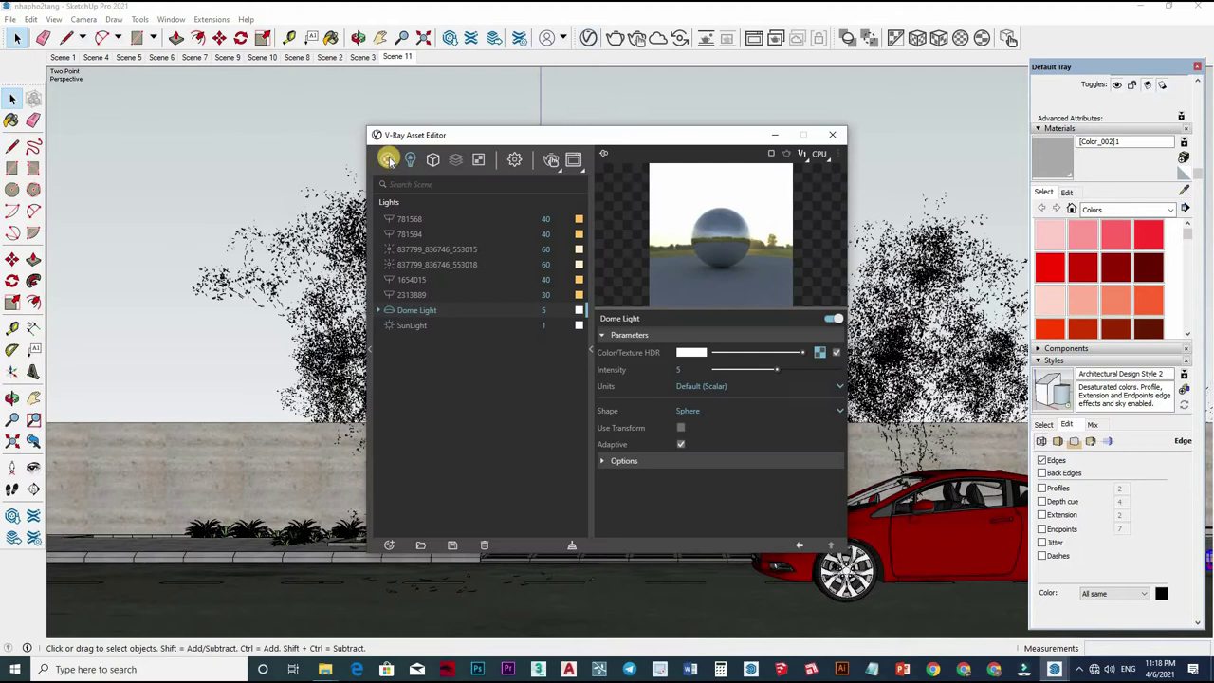
Step: Raise the Dome Light intensity to 10
left_click(415, 163)
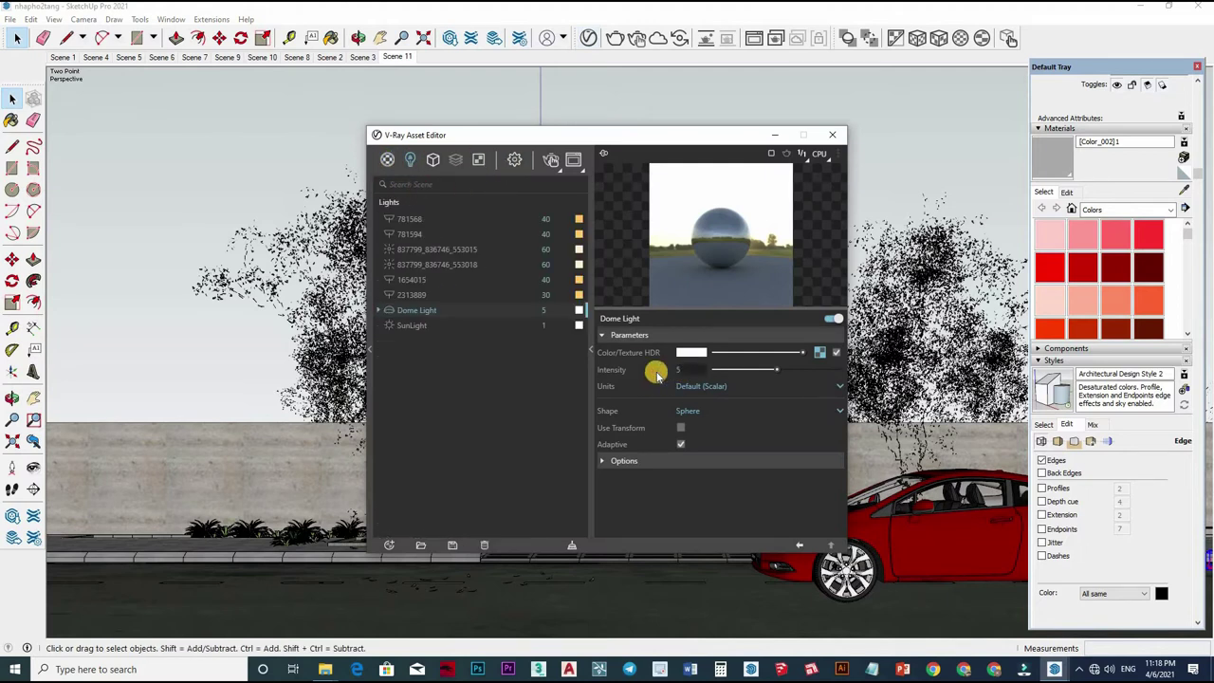
type("10")
key("Return")
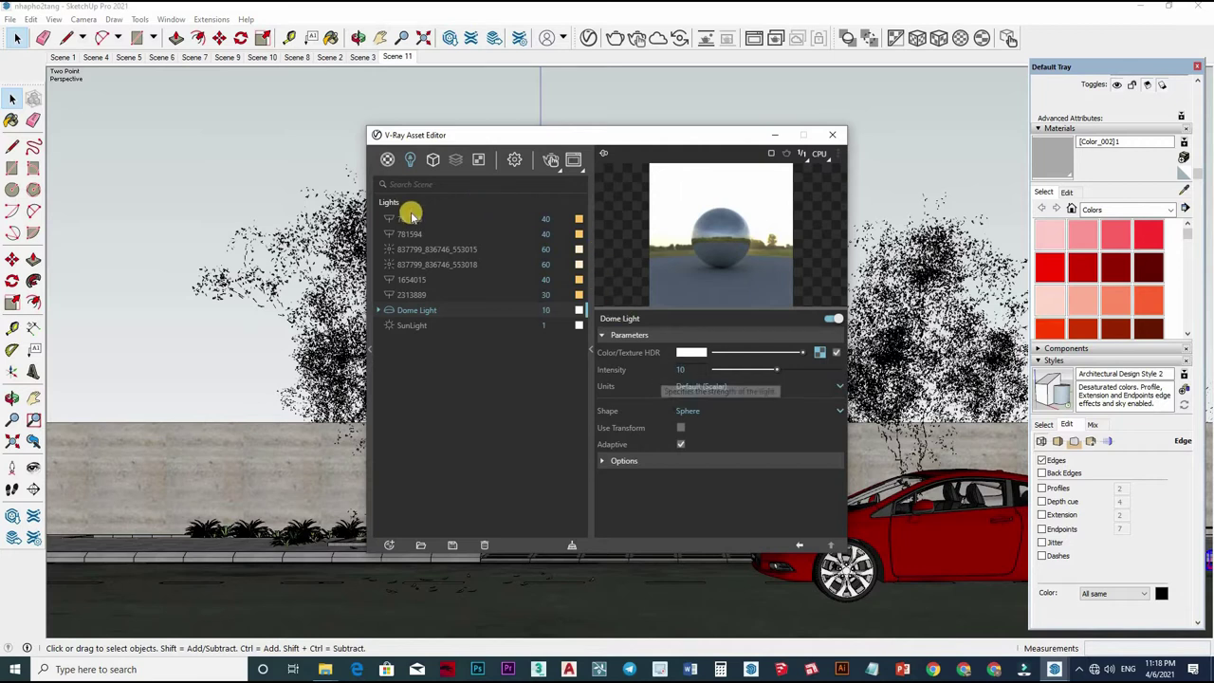
Step: Lower the Camera Exposure Value from 14.229 to 13.5 and close the settings
left_click(511, 166)
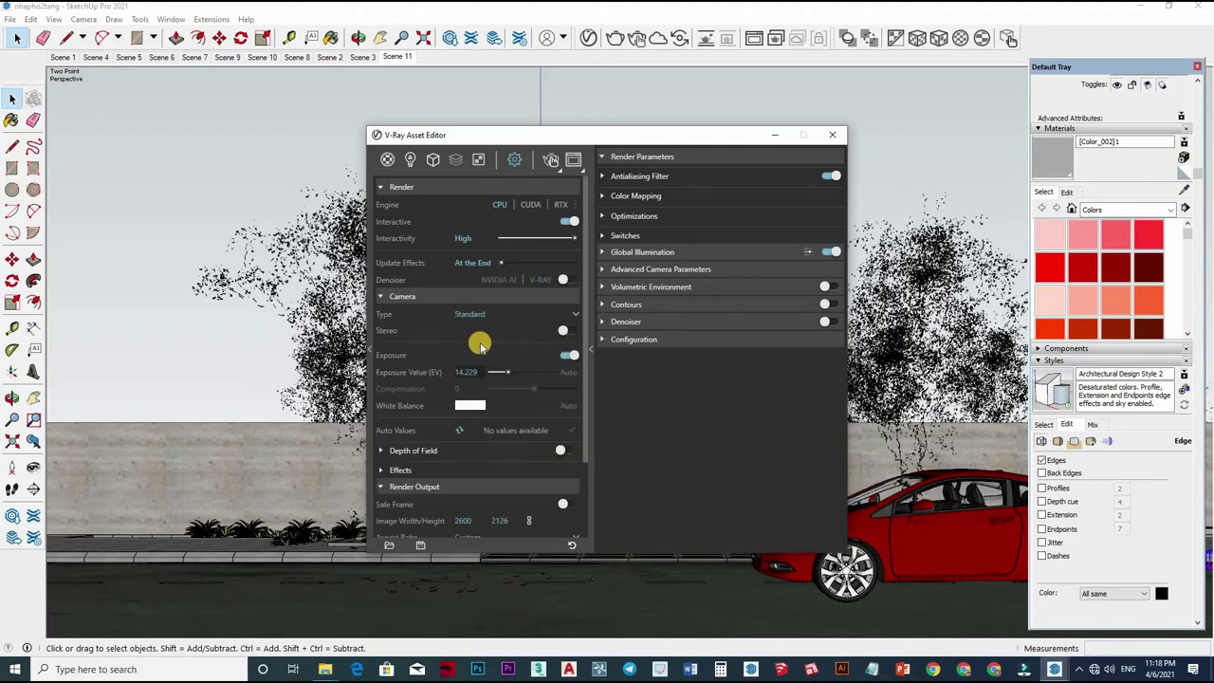
type("1")
key("Return")
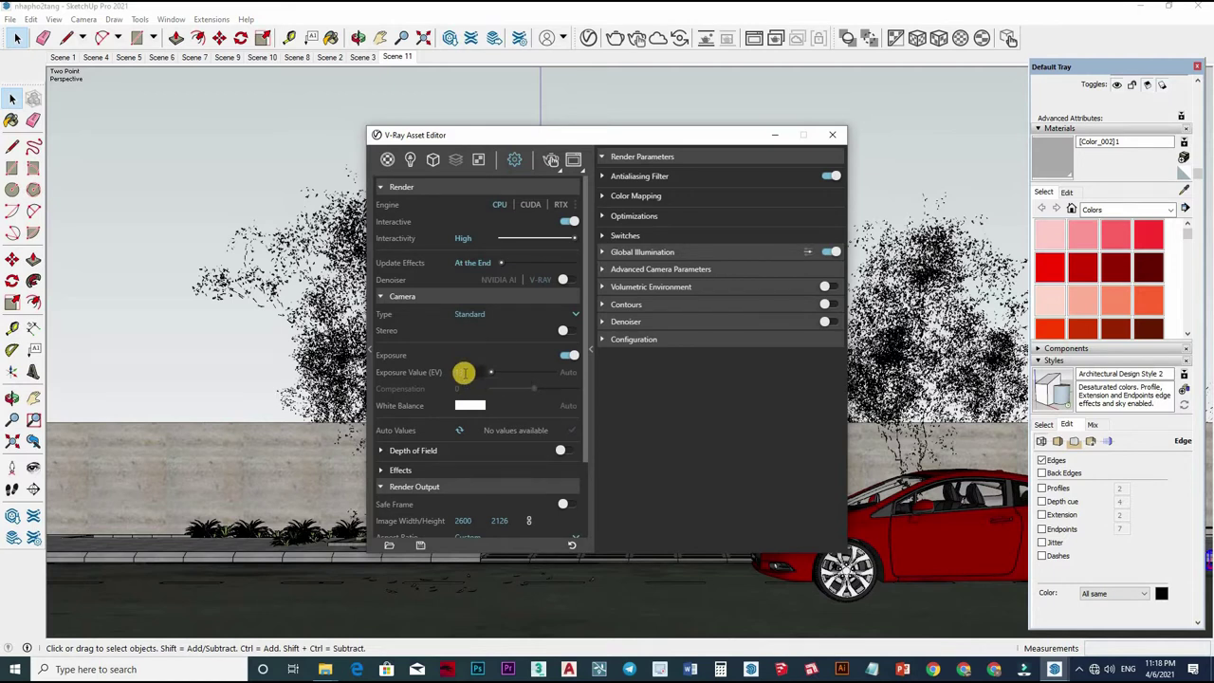
key("Return")
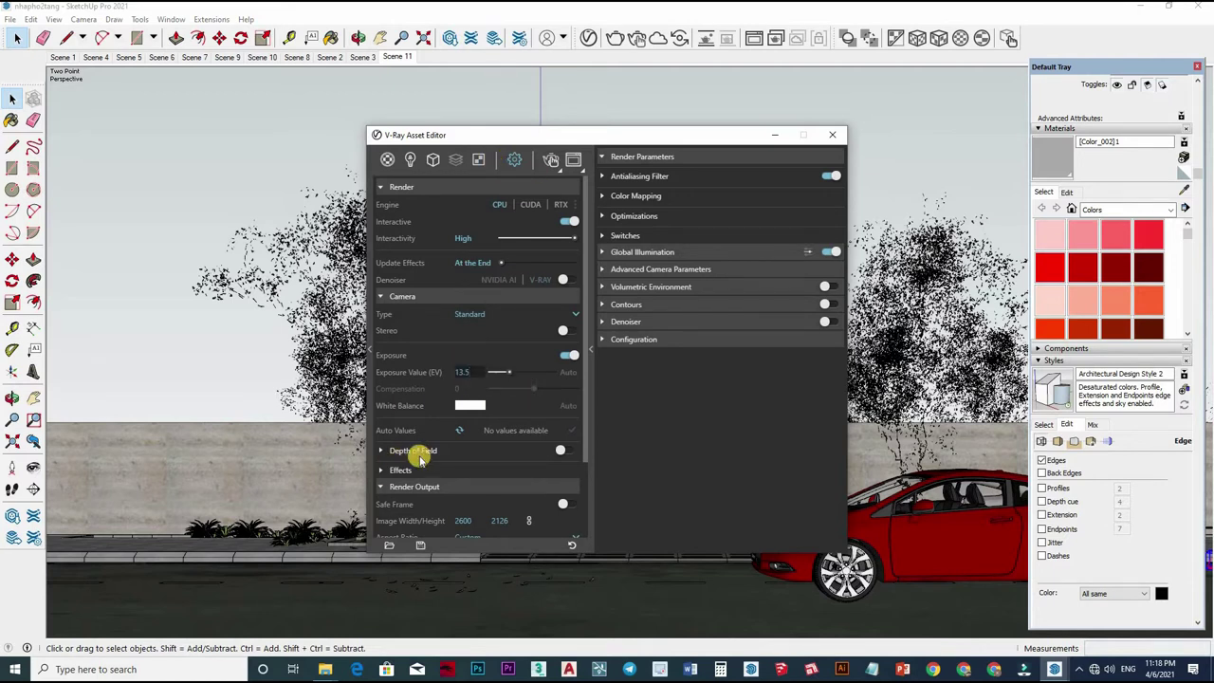
scroll(515, 481, "down", 2)
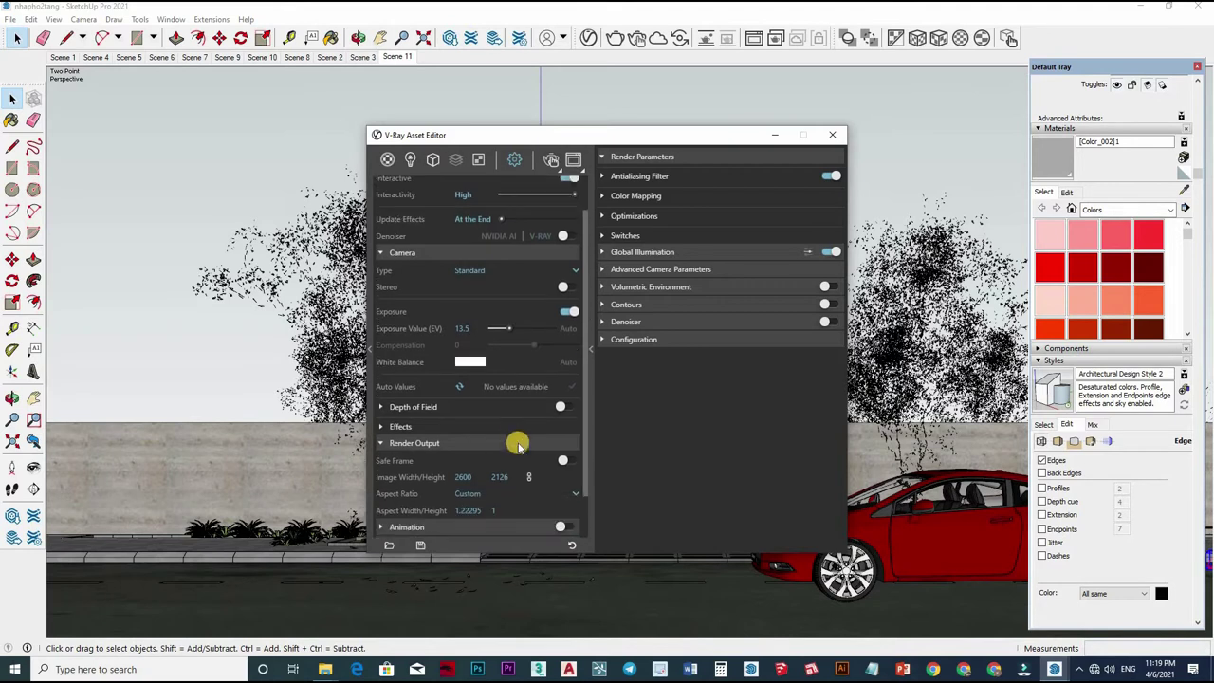
scroll(506, 455, "down", 1)
scroll(502, 456, "up", 3)
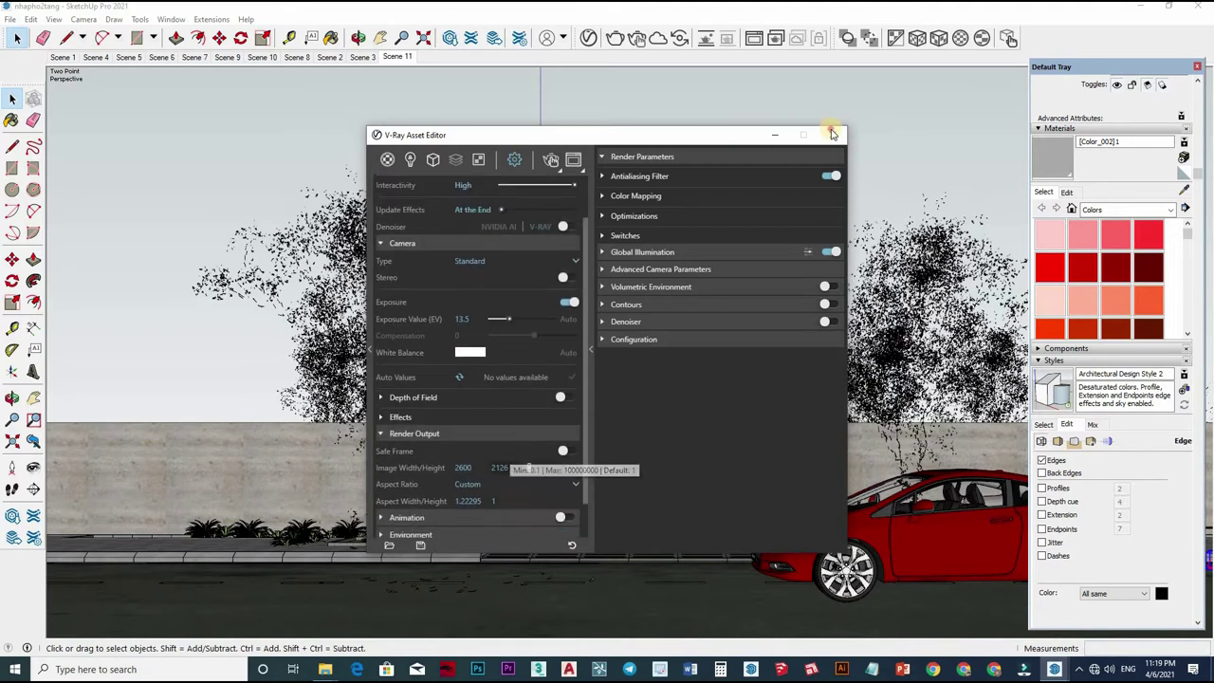
scroll(502, 456, "up", 2)
left_click(615, 38)
Step: Render the townhouse, inspect the brighter Frame Buffer result, and render again
left_click(636, 38)
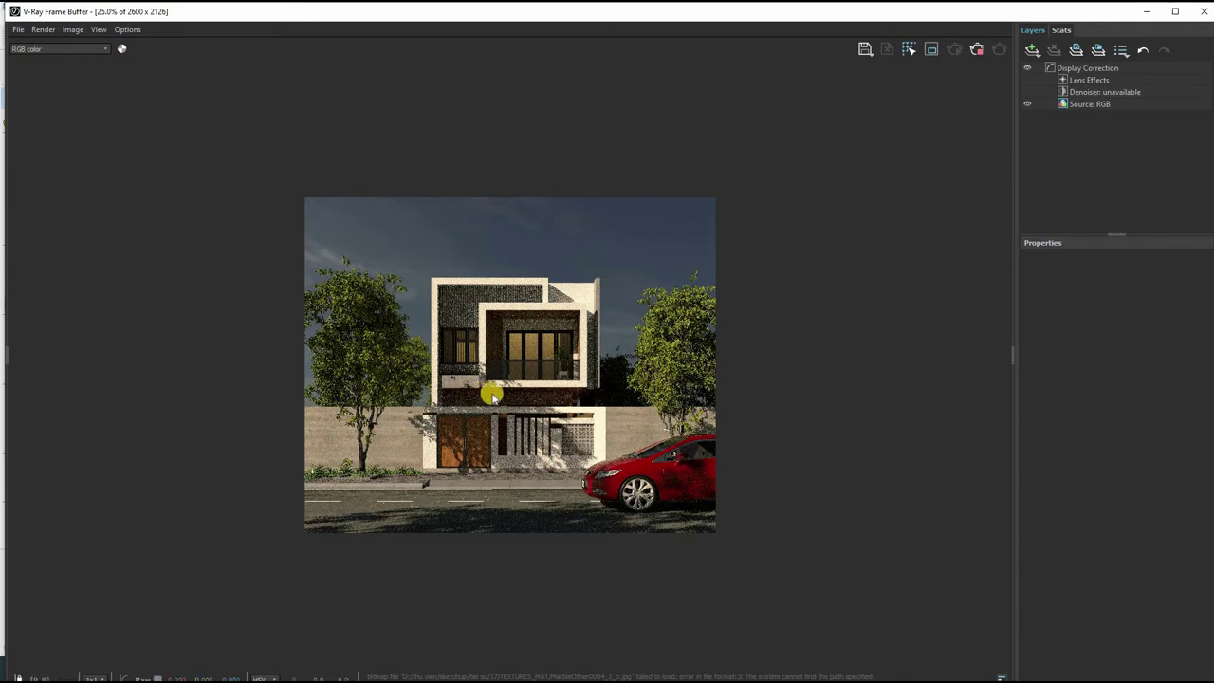
scroll(522, 407, "up", 1)
scroll(522, 408, "down", 1)
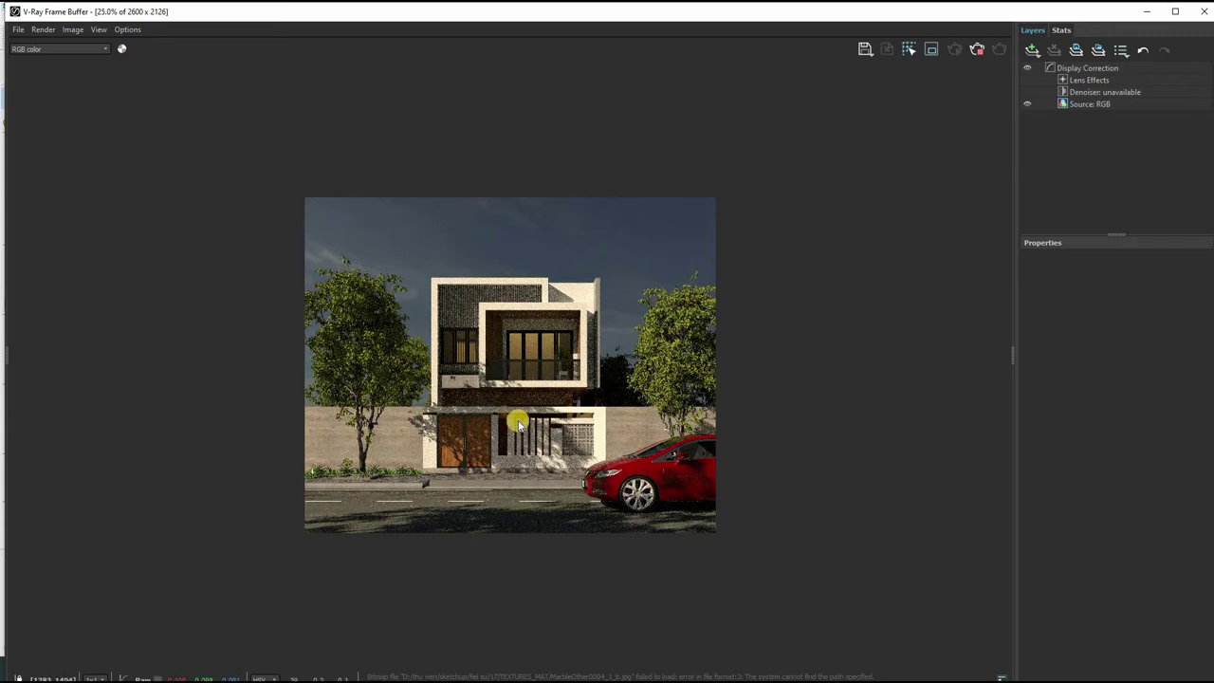
scroll(528, 406, "up", 1)
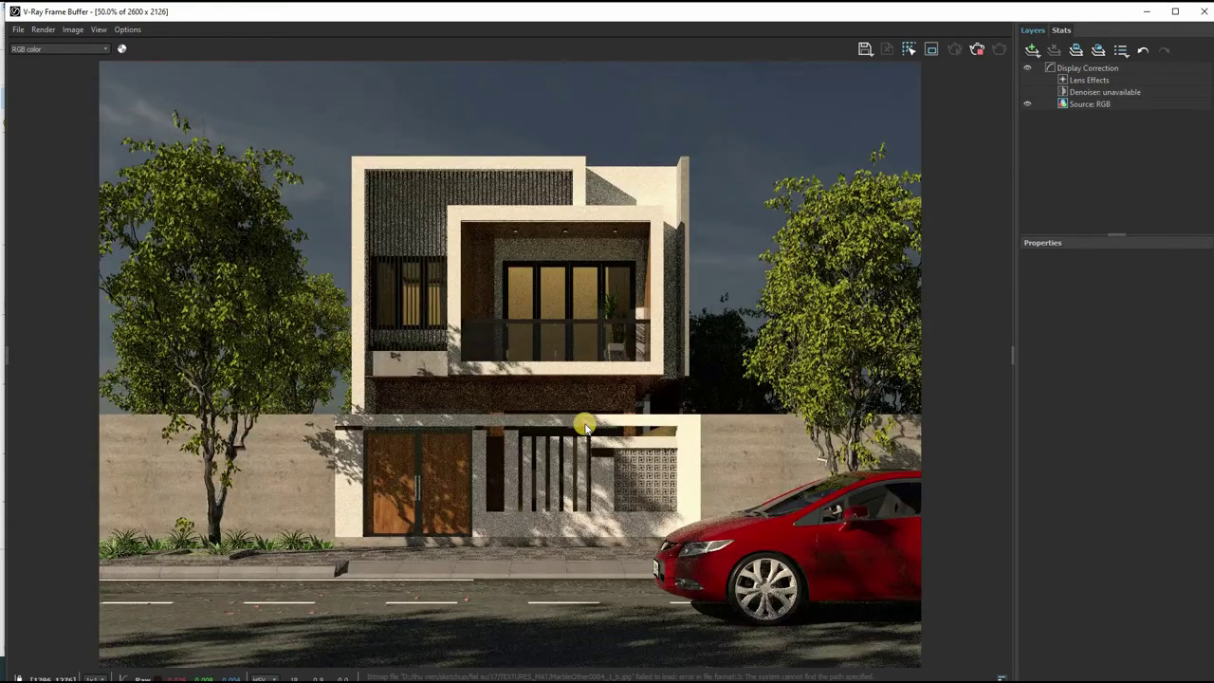
scroll(681, 319, "down", 1)
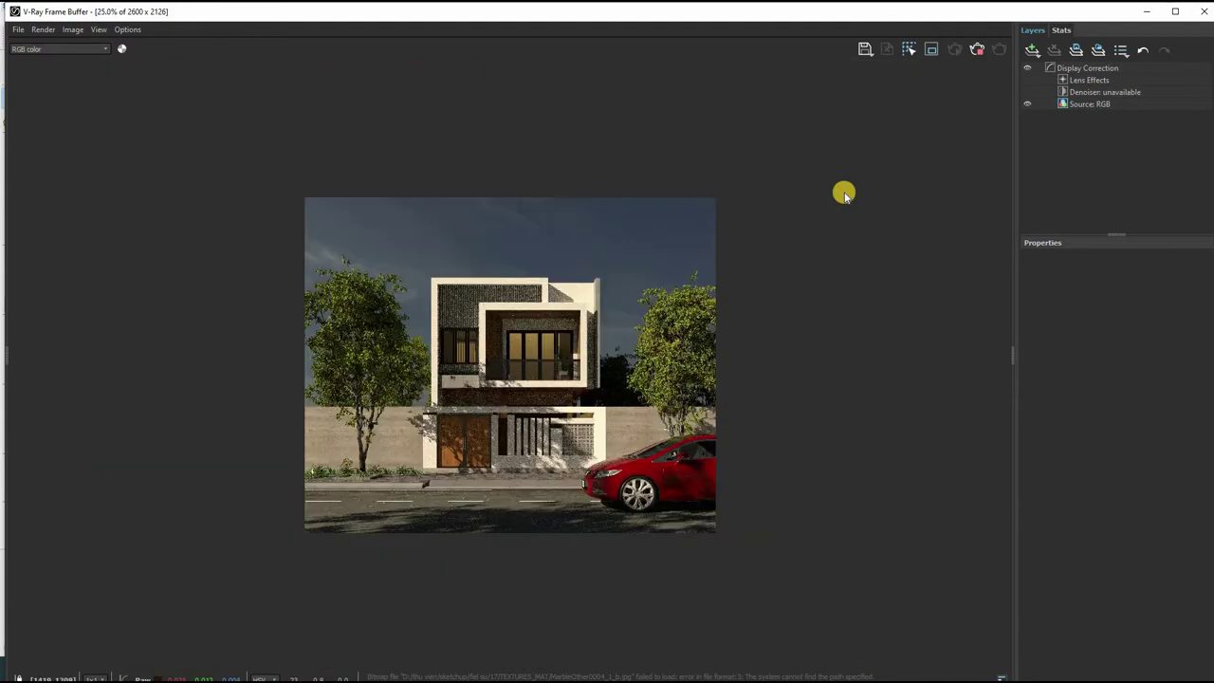
left_click(983, 54)
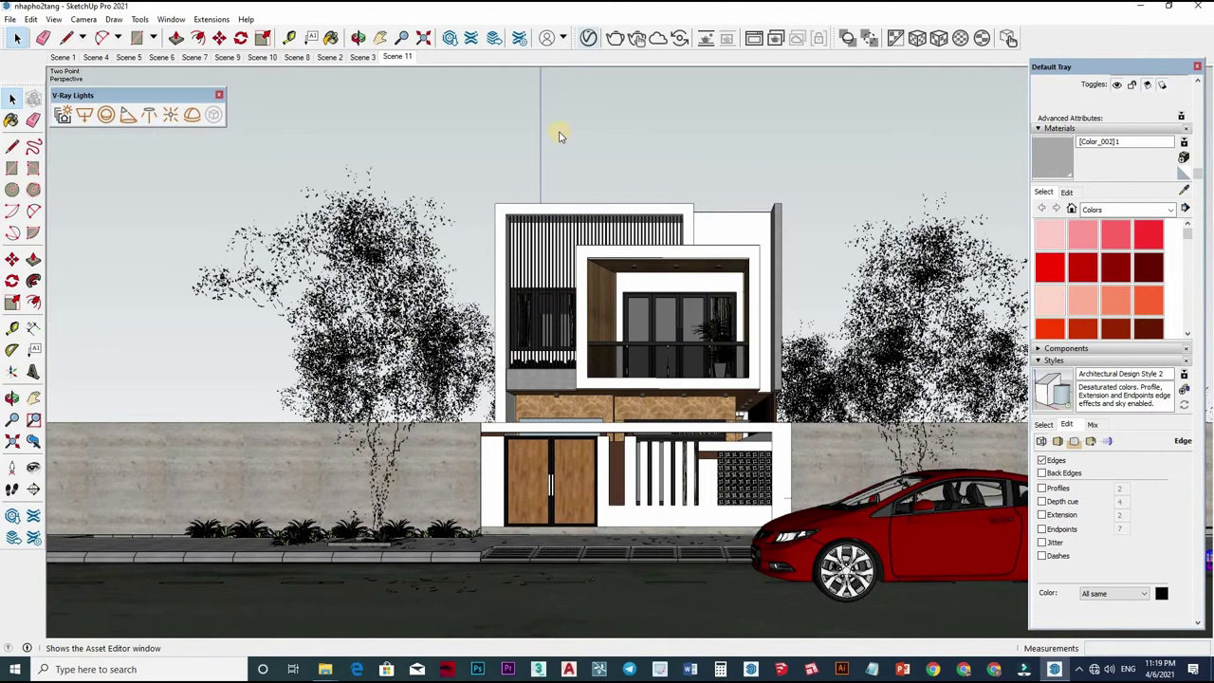
Step: Reopen the render settings and set the Dome Light intensity to 15
left_click(589, 38)
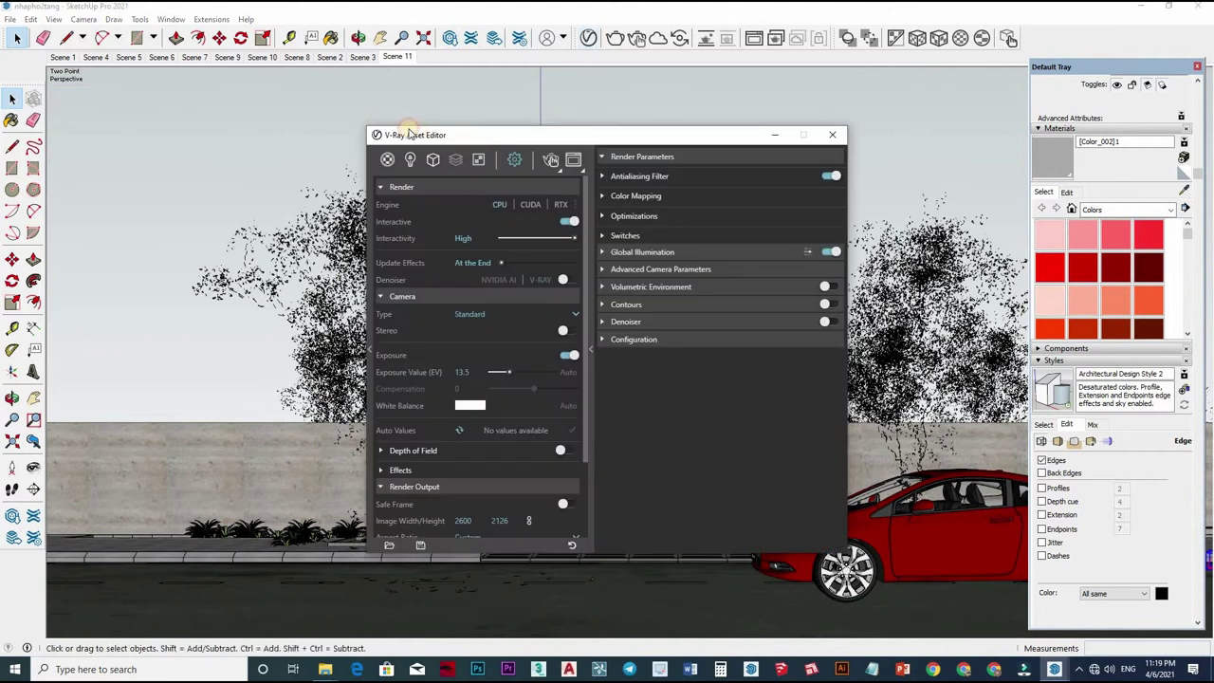
left_click_drag(362, 129, 164, 118)
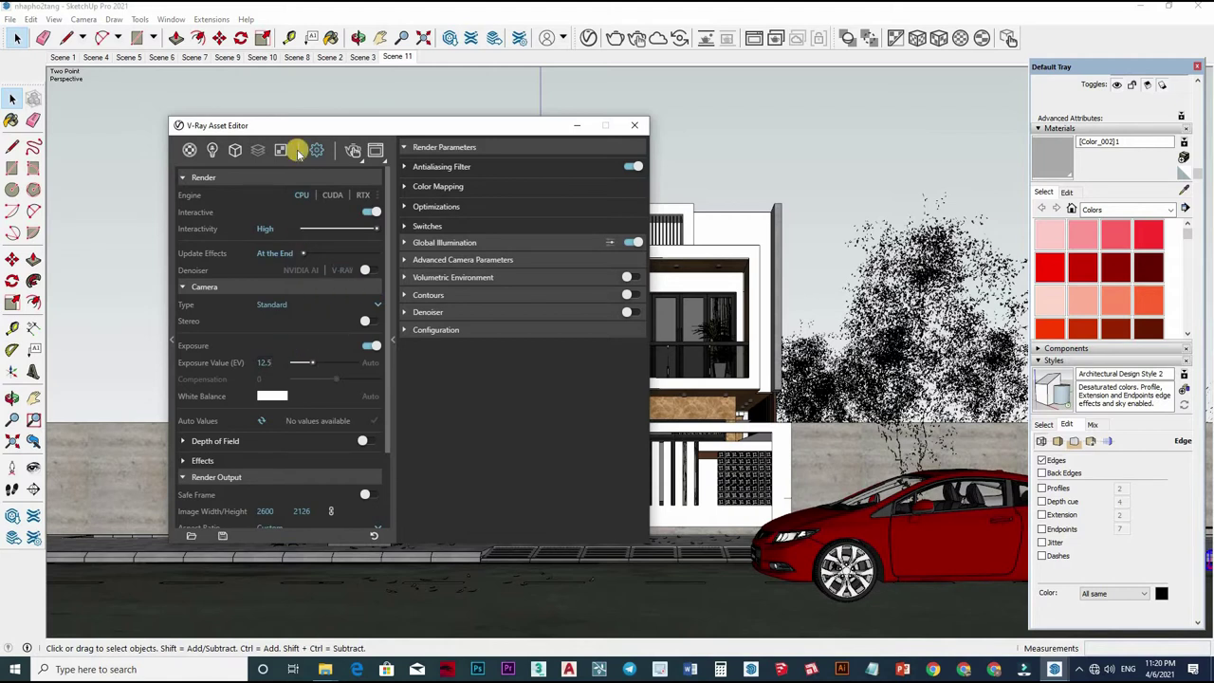
left_click(214, 152)
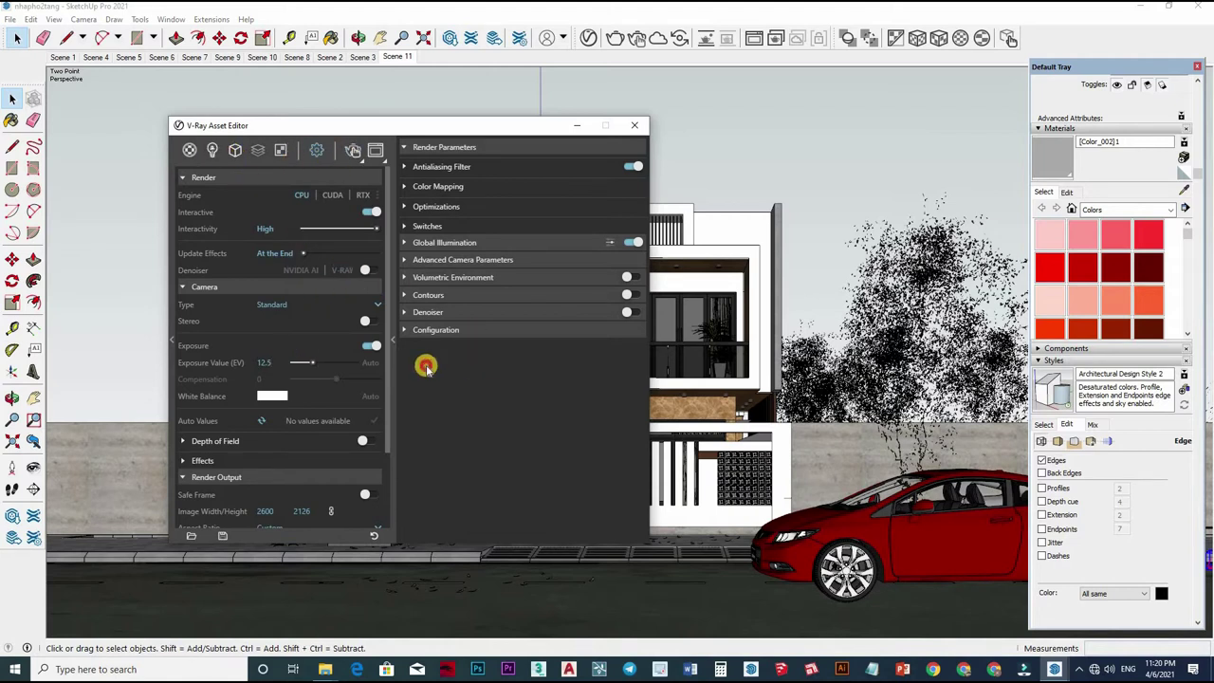
type("15")
key("Return")
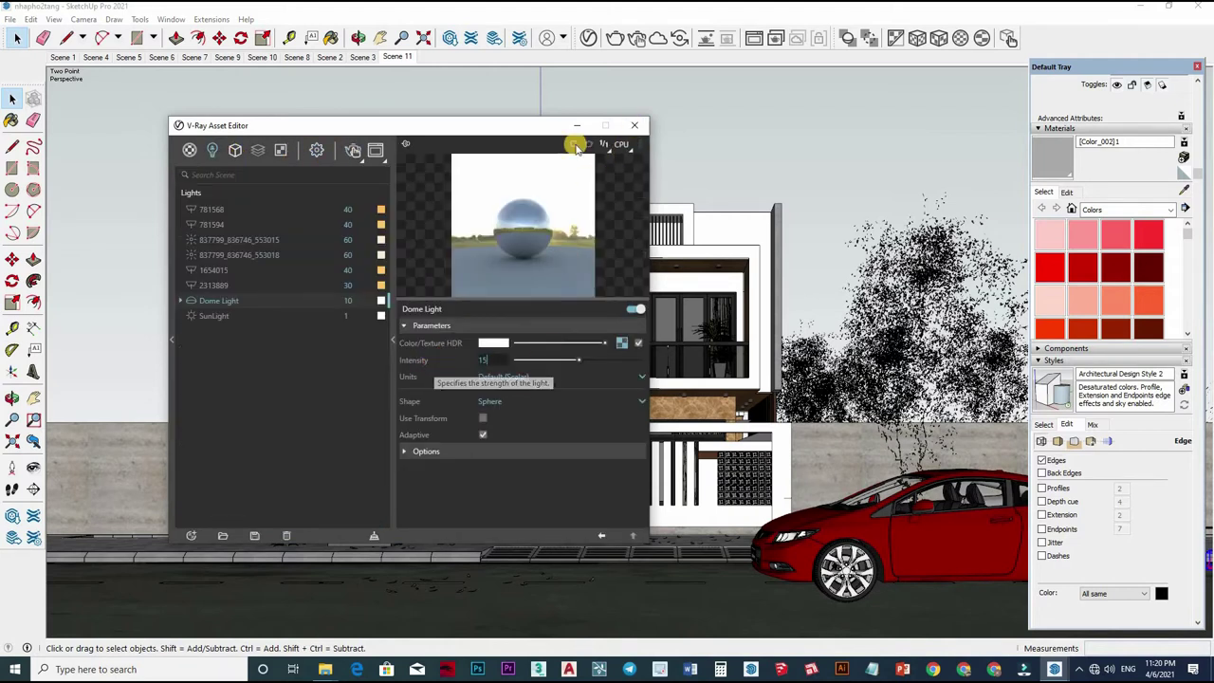
Step: In the render settings, collapse Animation, expand the Environment options and enter 10
left_click(318, 152)
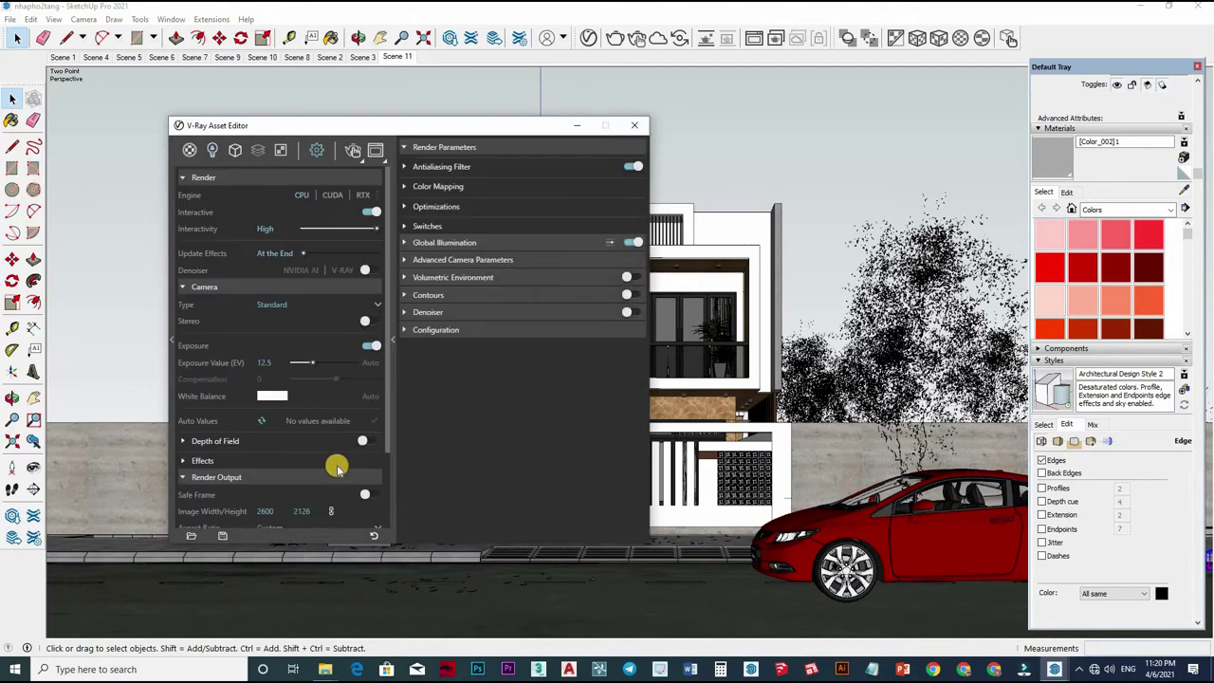
left_click(291, 468)
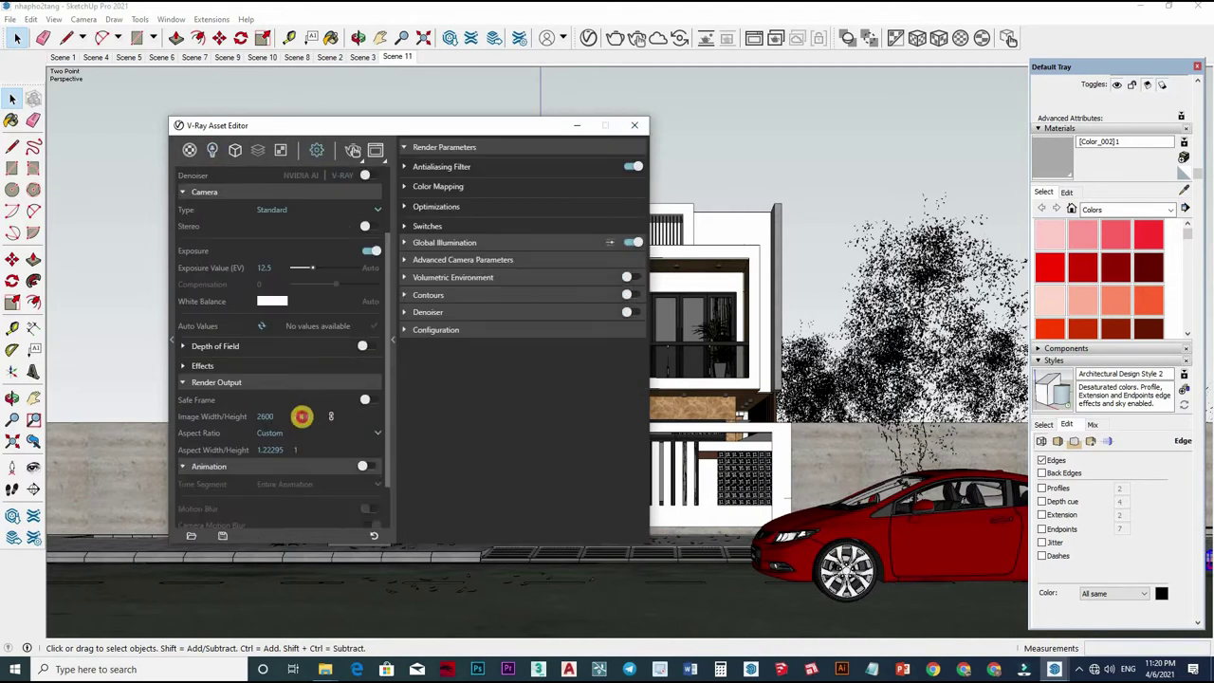
left_click(261, 459)
left_click(339, 480)
left_click(287, 408)
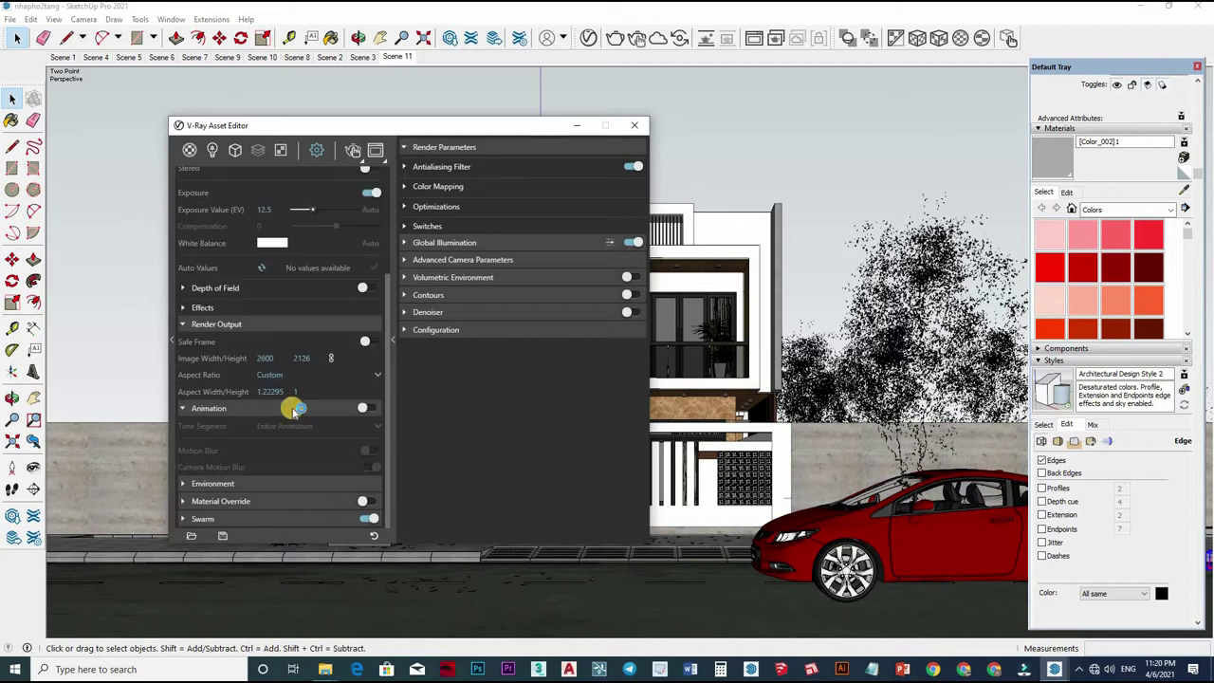
left_click(331, 475)
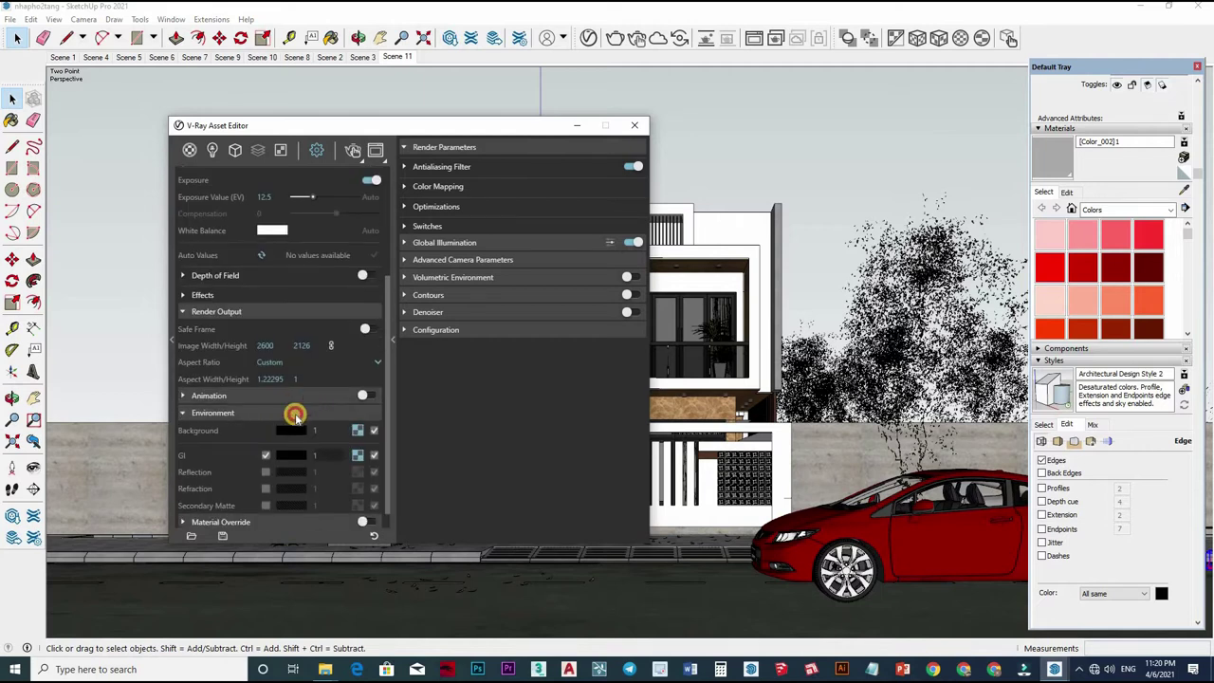
type("1")
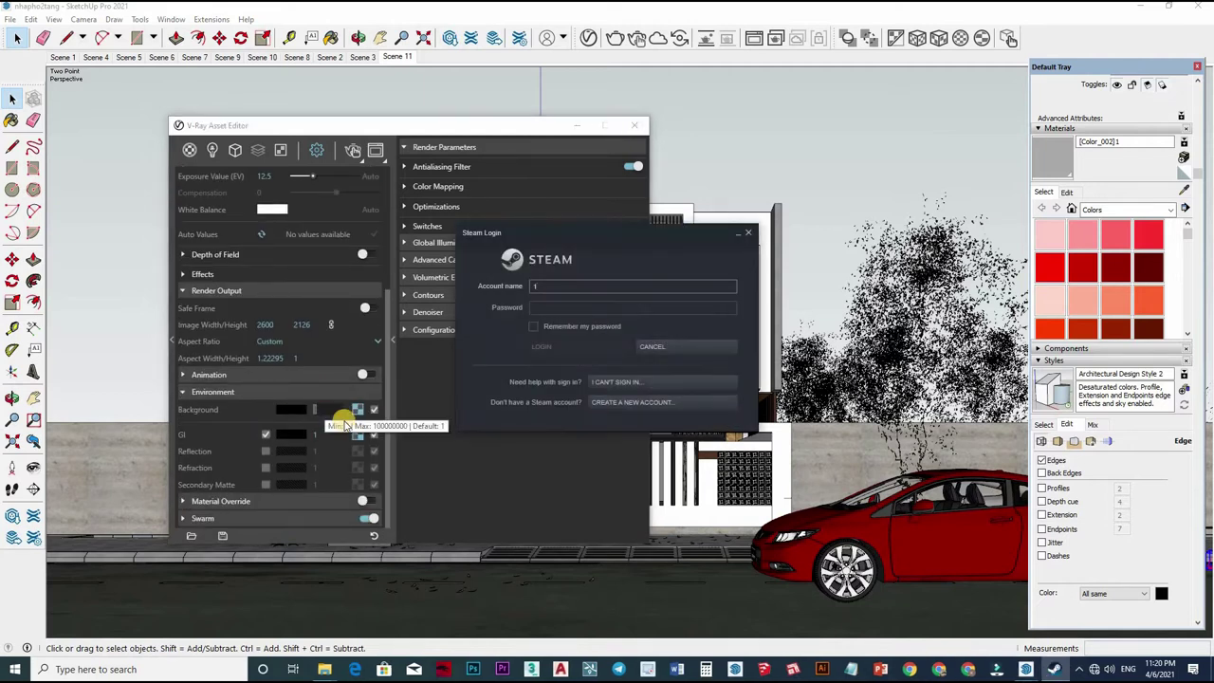
type("0")
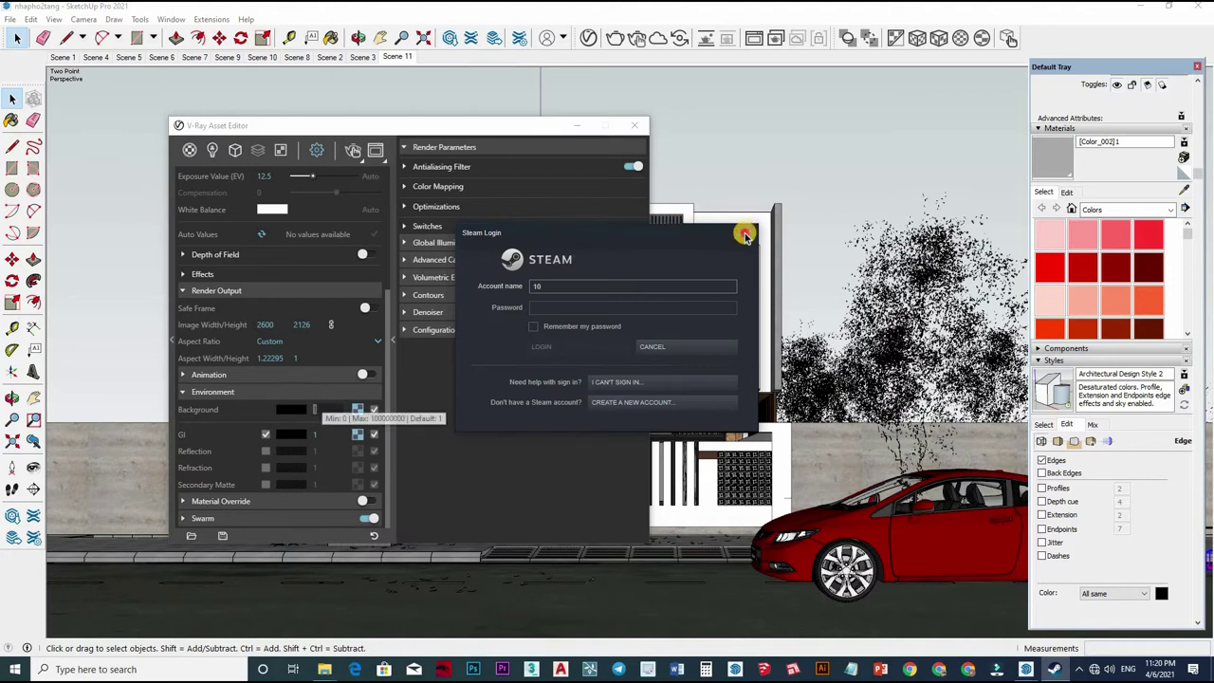
left_click(324, 406)
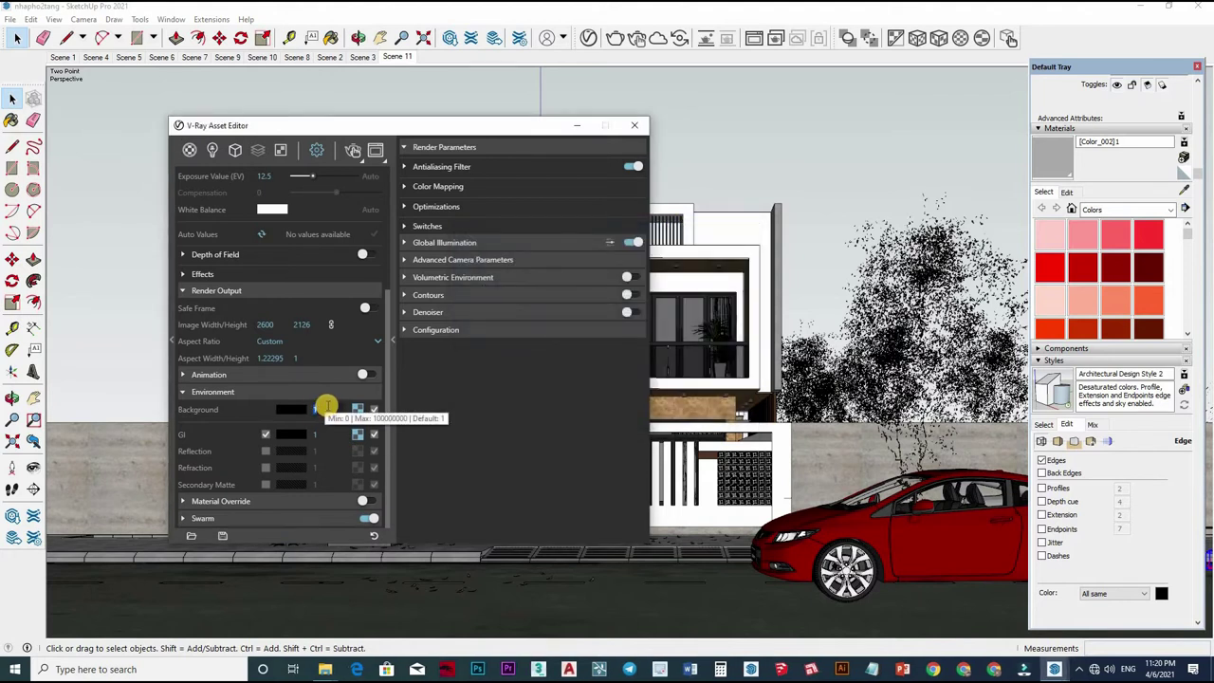
Step: Close the settings, zoom to inspect the exposure-12.5 render, re-render, then close the Frame Buffer
left_click(635, 124)
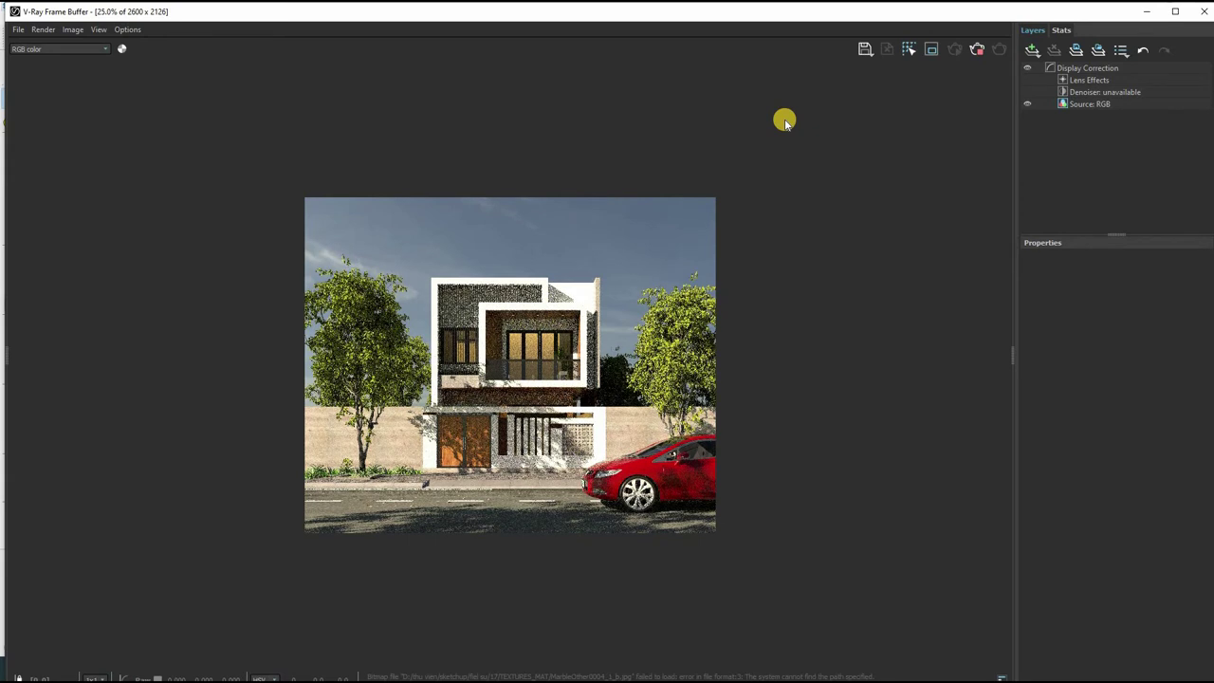
scroll(537, 408, "up", 1)
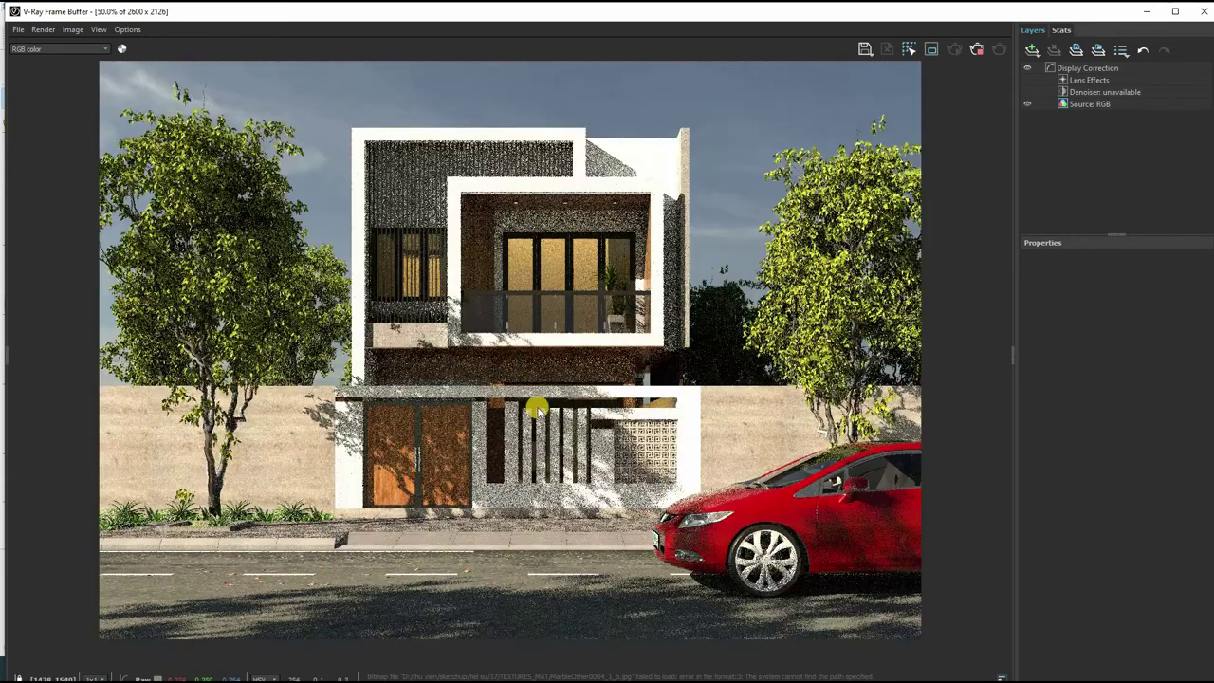
scroll(537, 379, "down", 1)
scroll(539, 377, "up", 1)
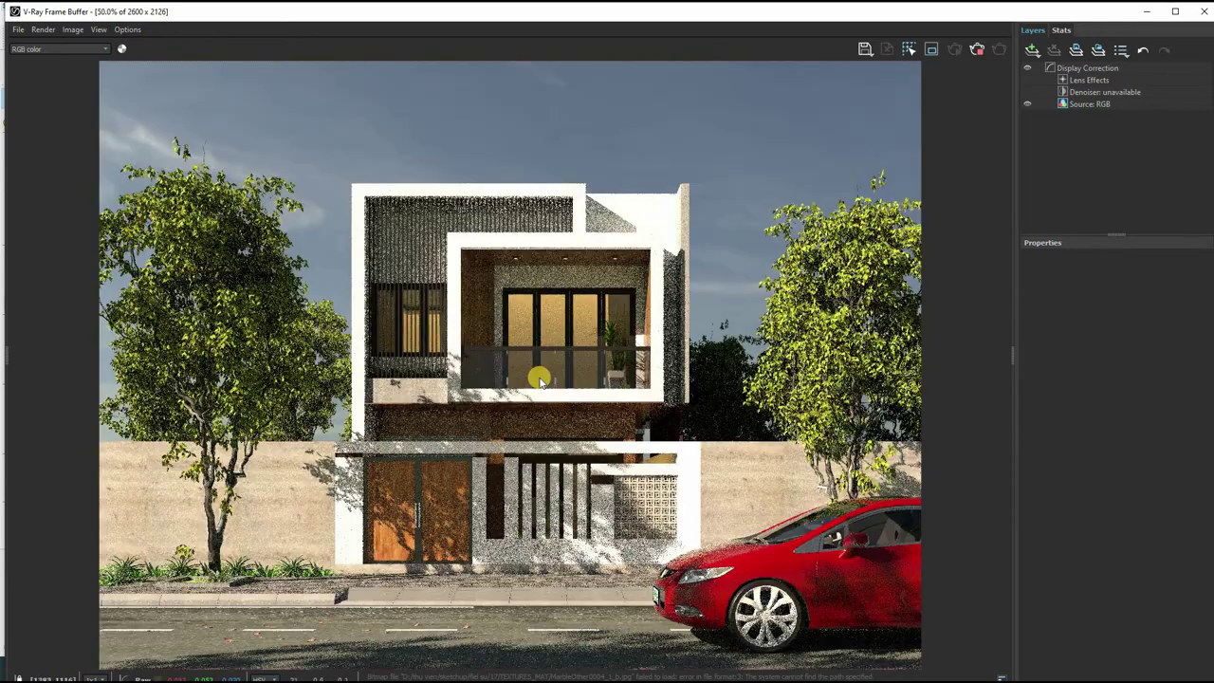
scroll(542, 434, "down", 1)
scroll(538, 465, "up", 1)
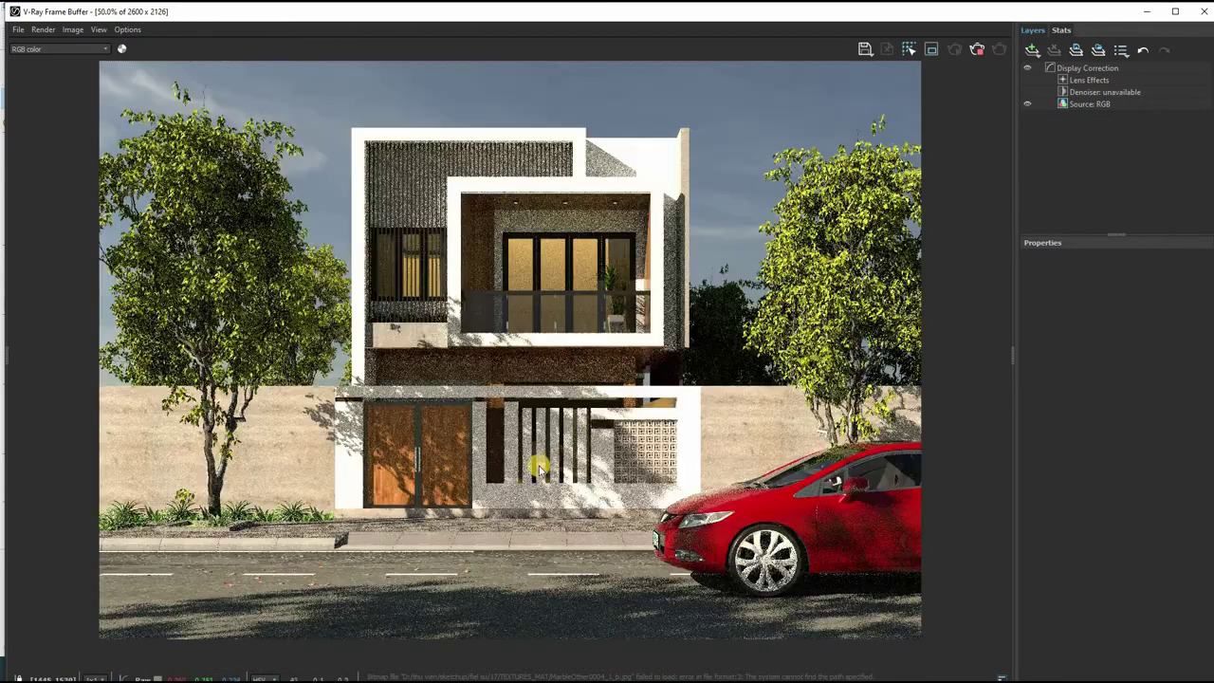
scroll(580, 318, "down", 1)
scroll(553, 347, "up", 1)
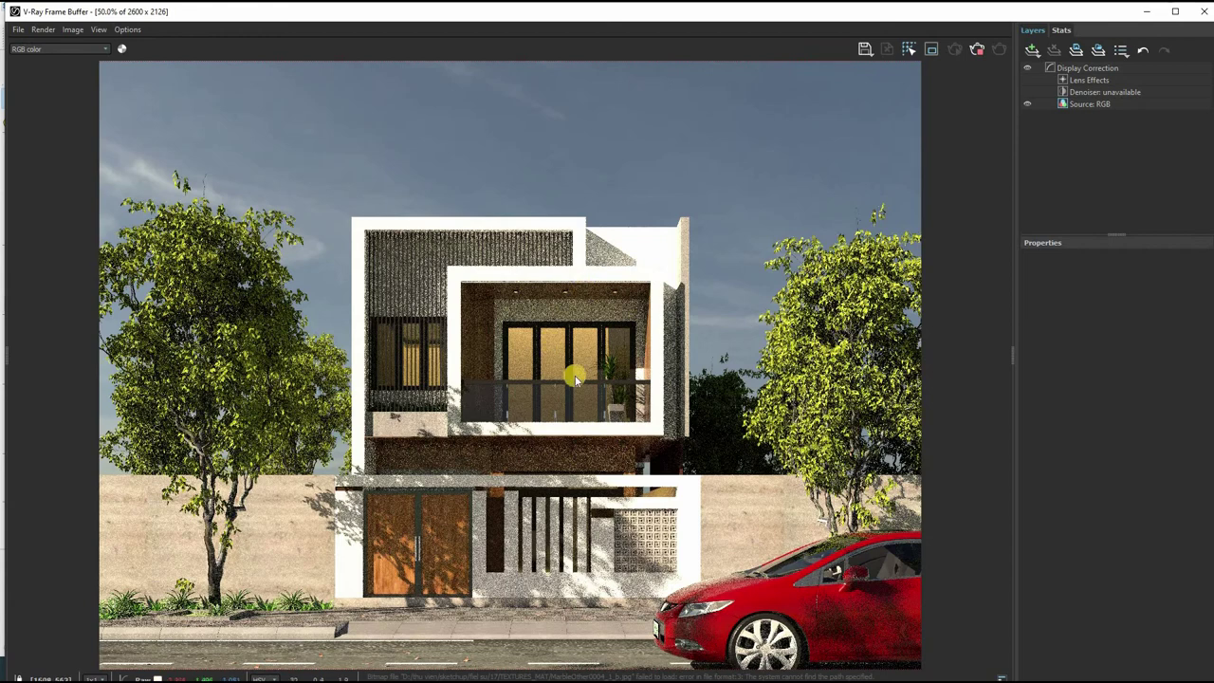
scroll(569, 370, "up", 2)
scroll(534, 374, "down", 1)
scroll(543, 402, "down", 1)
scroll(552, 368, "up", 1)
scroll(553, 368, "down", 1)
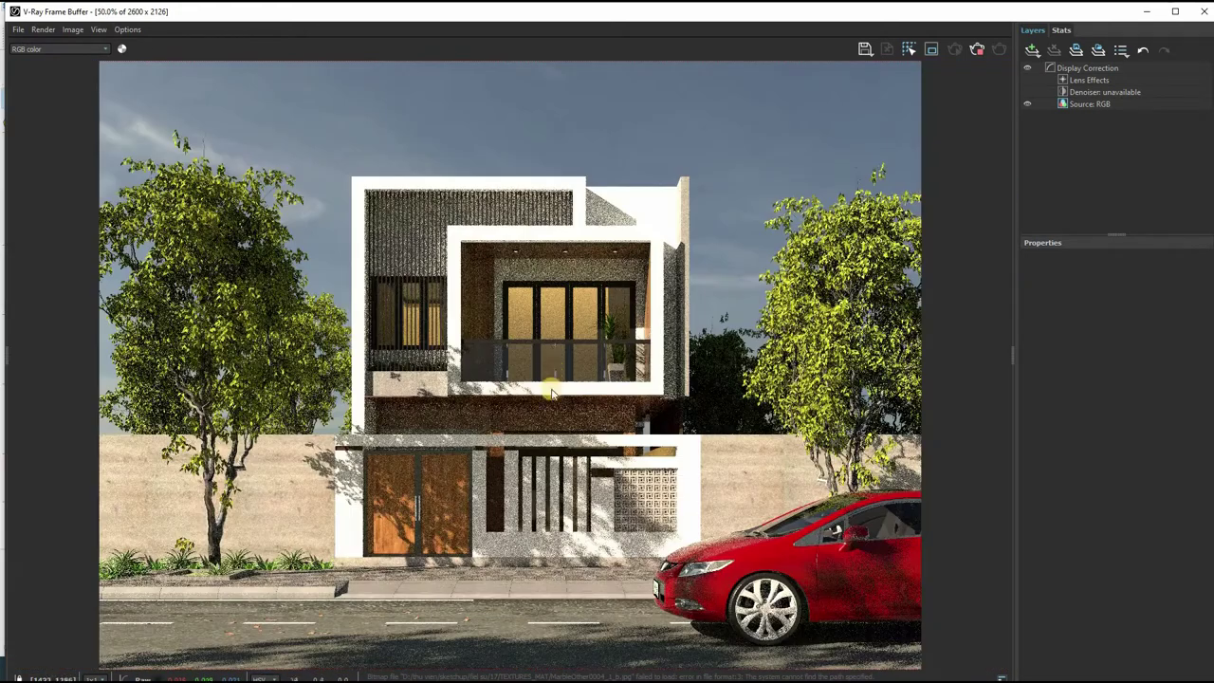
scroll(550, 431, "down", 1)
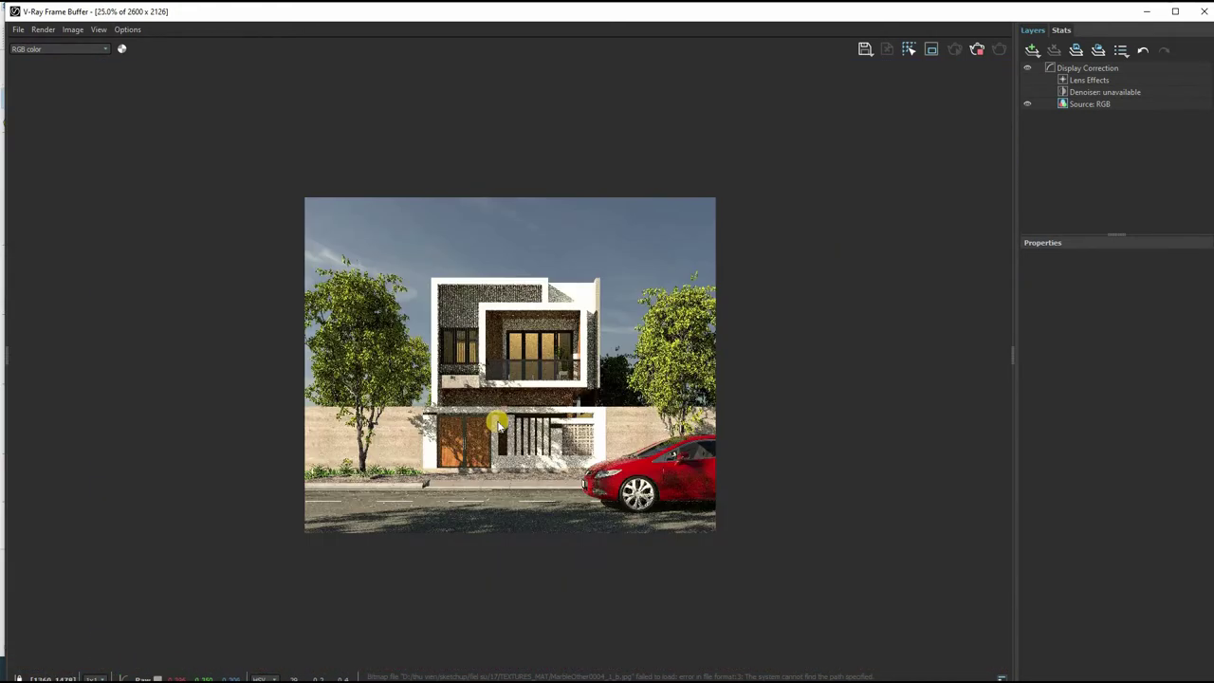
scroll(501, 426, "up", 1)
scroll(975, 52, "down", 1)
left_click(975, 52)
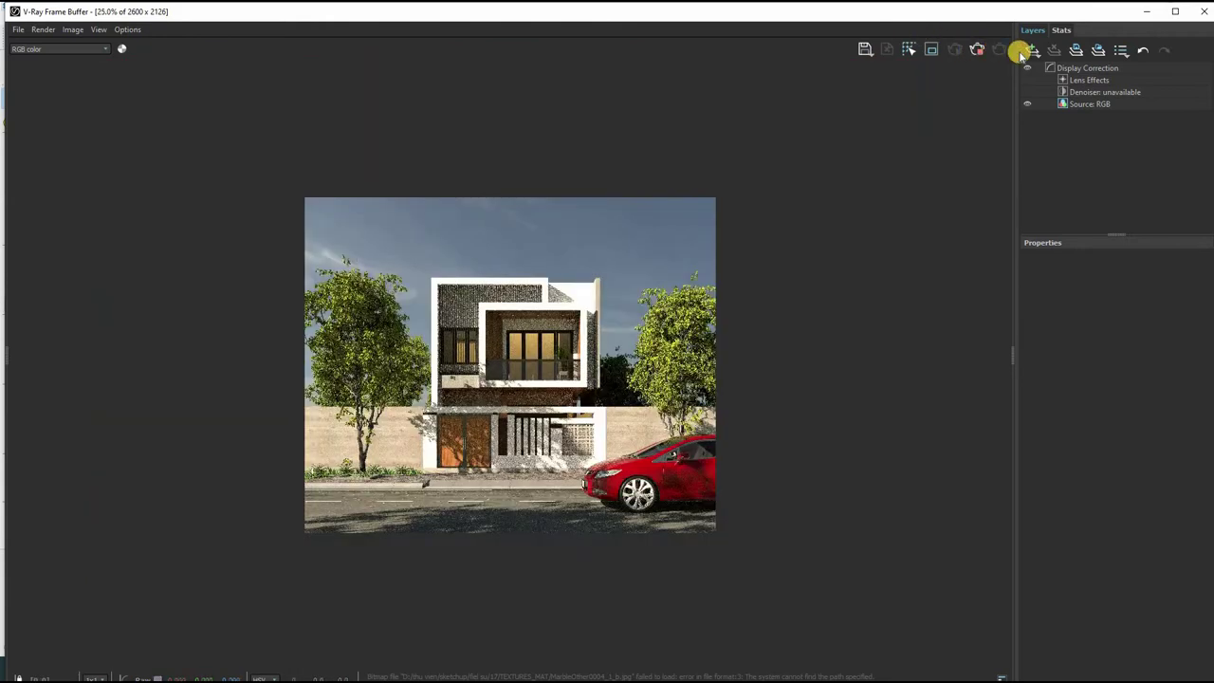
left_click(1202, 13)
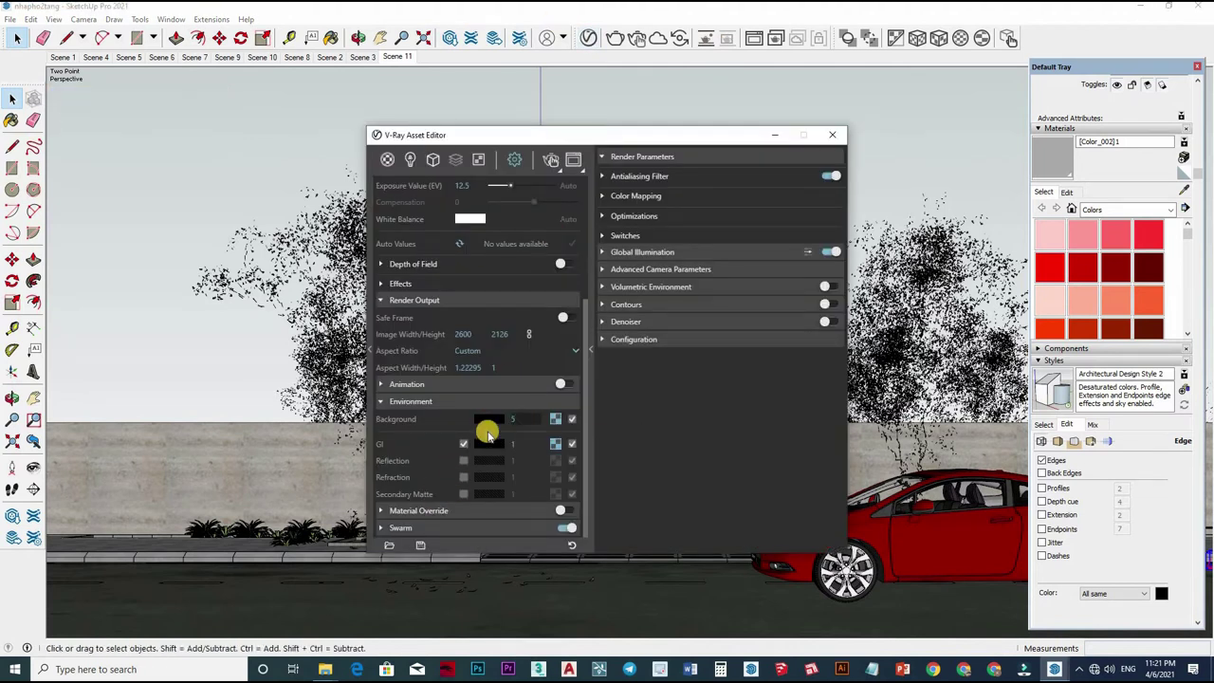
Step: Render the house with Background intensity 5, zoom to check it, then stop the render
left_click(637, 37)
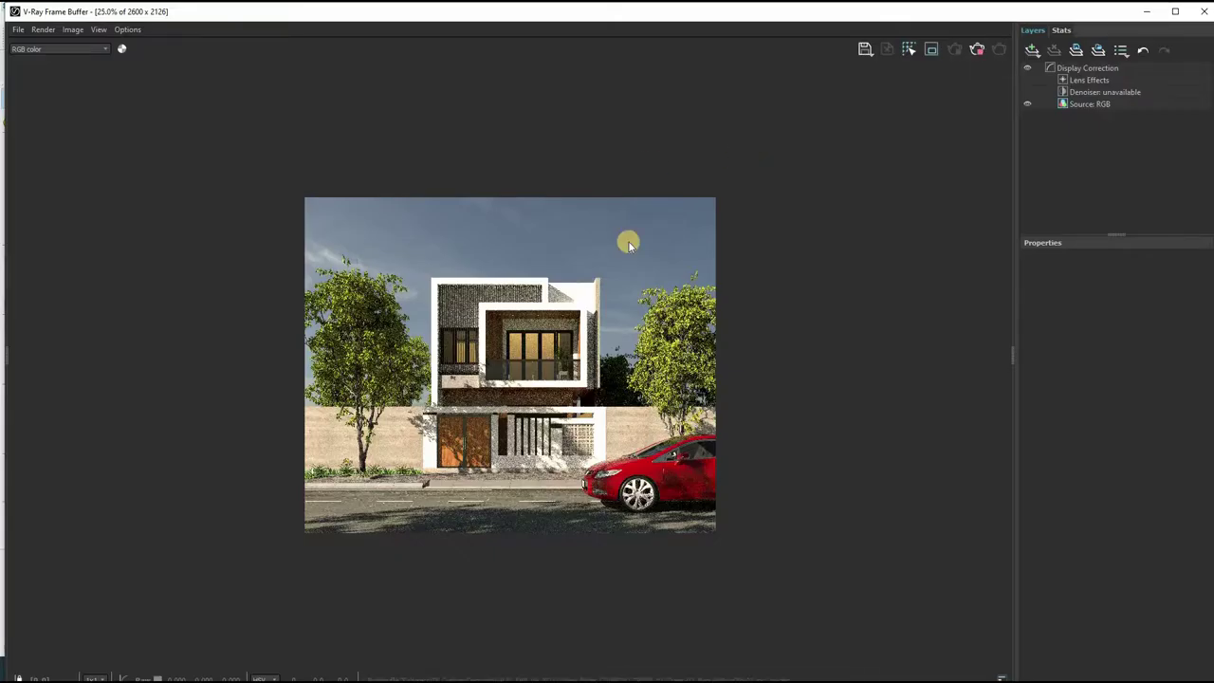
scroll(592, 390, "up", 1)
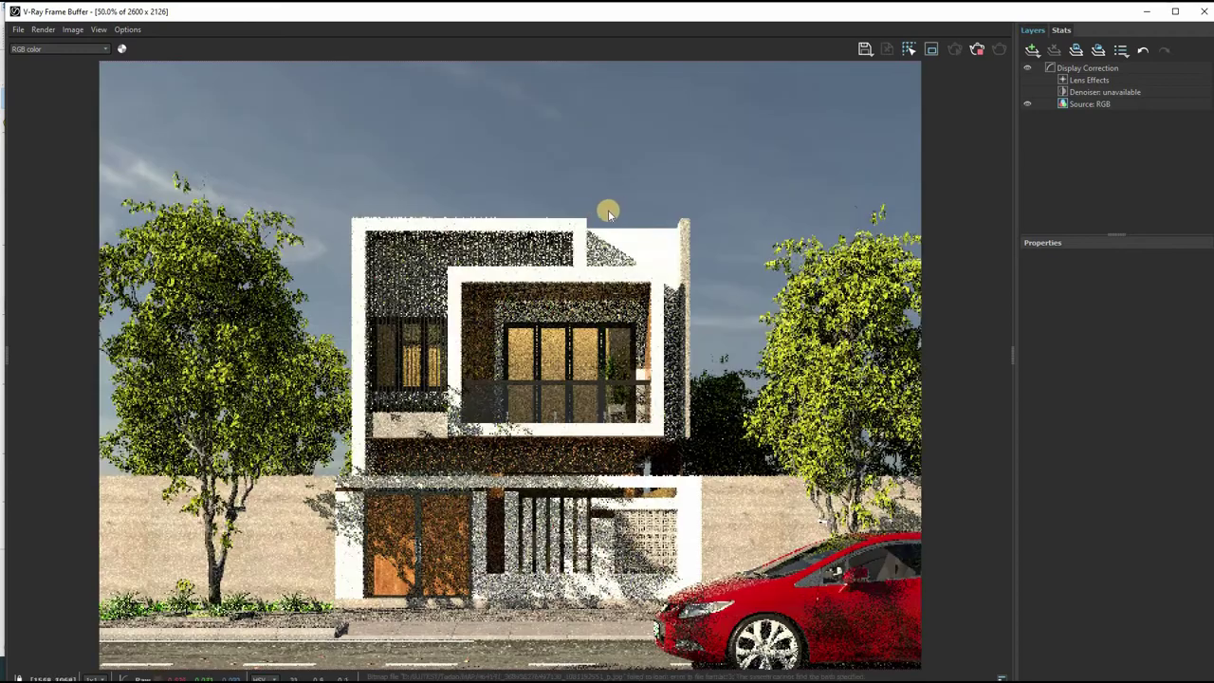
scroll(577, 305, "down", 1)
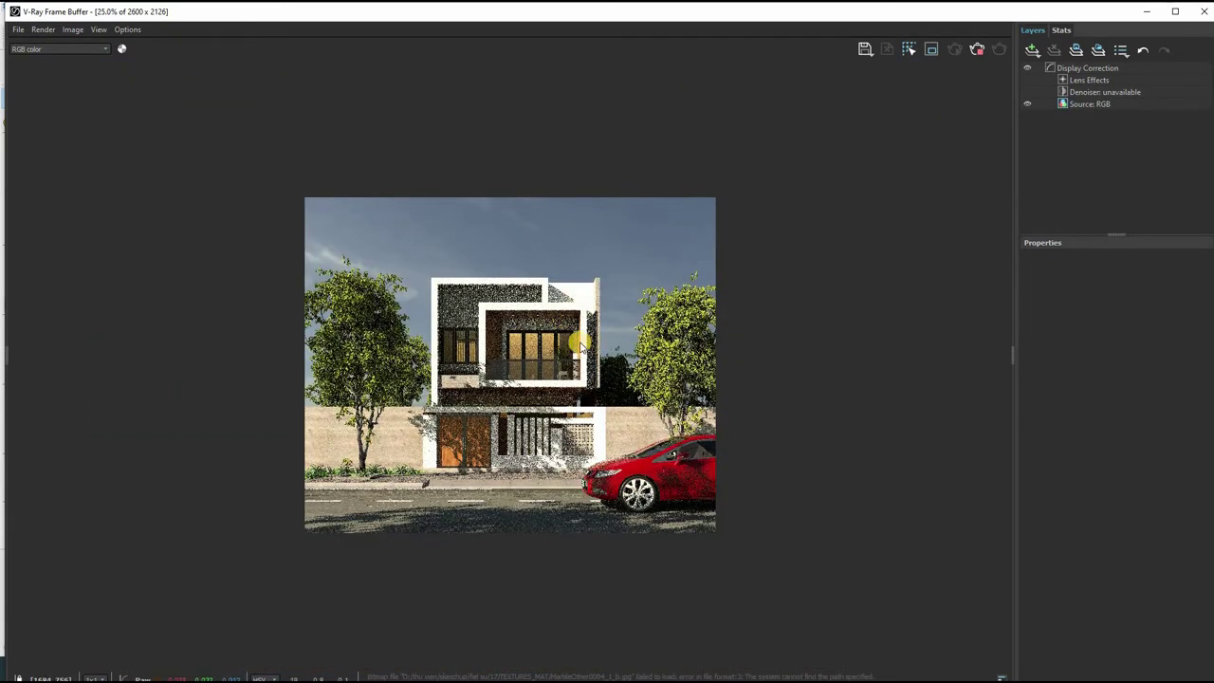
scroll(584, 347, "up", 1)
scroll(549, 408, "down", 1)
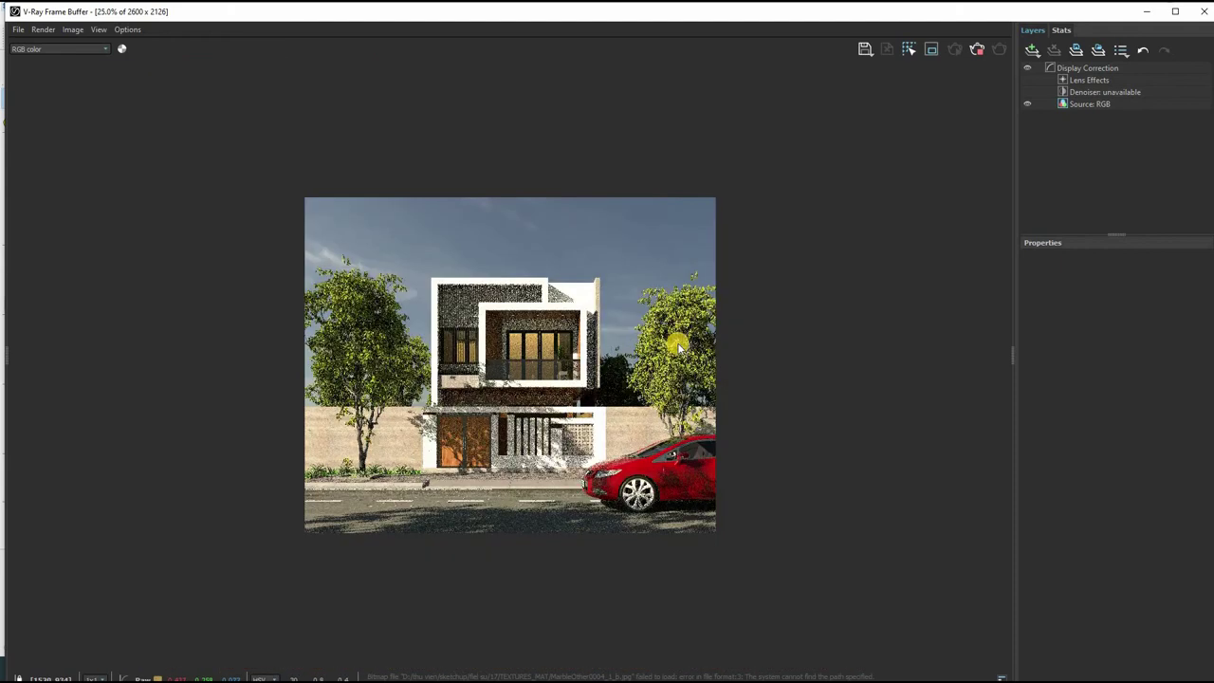
left_click(975, 47)
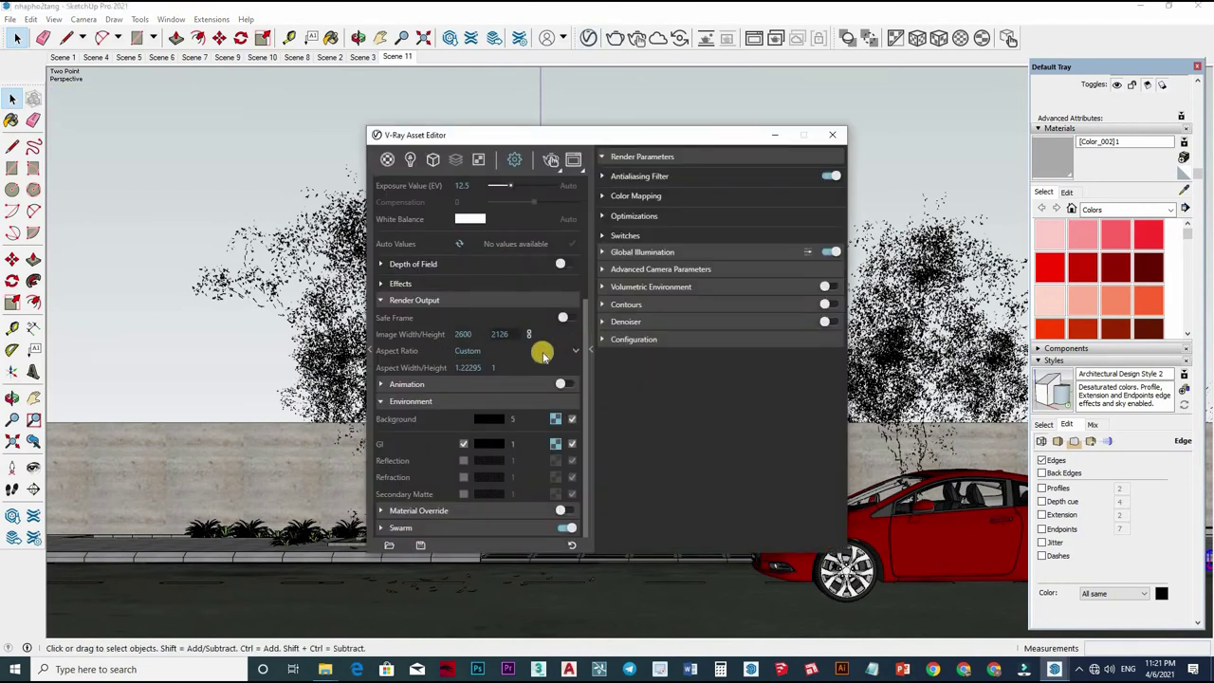
Step: Turn off Interactive rendering, set Noise Limit to 0.005, and select the Image Width value
scroll(569, 161, "up", 5)
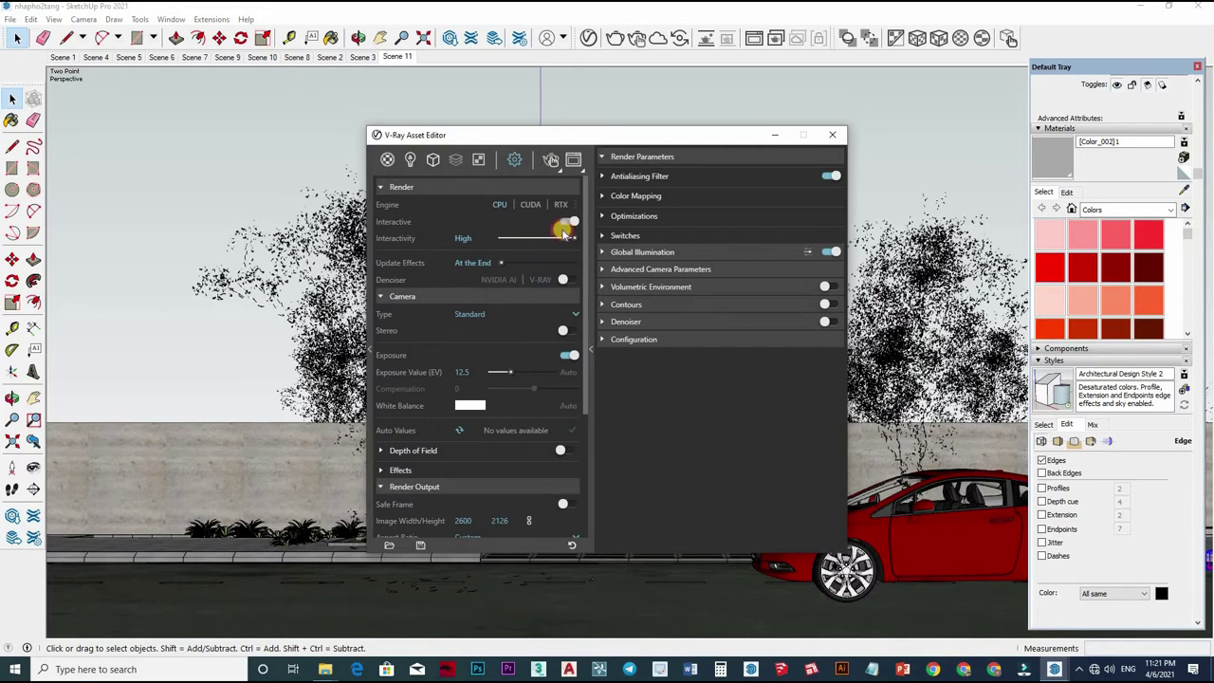
left_click(568, 226)
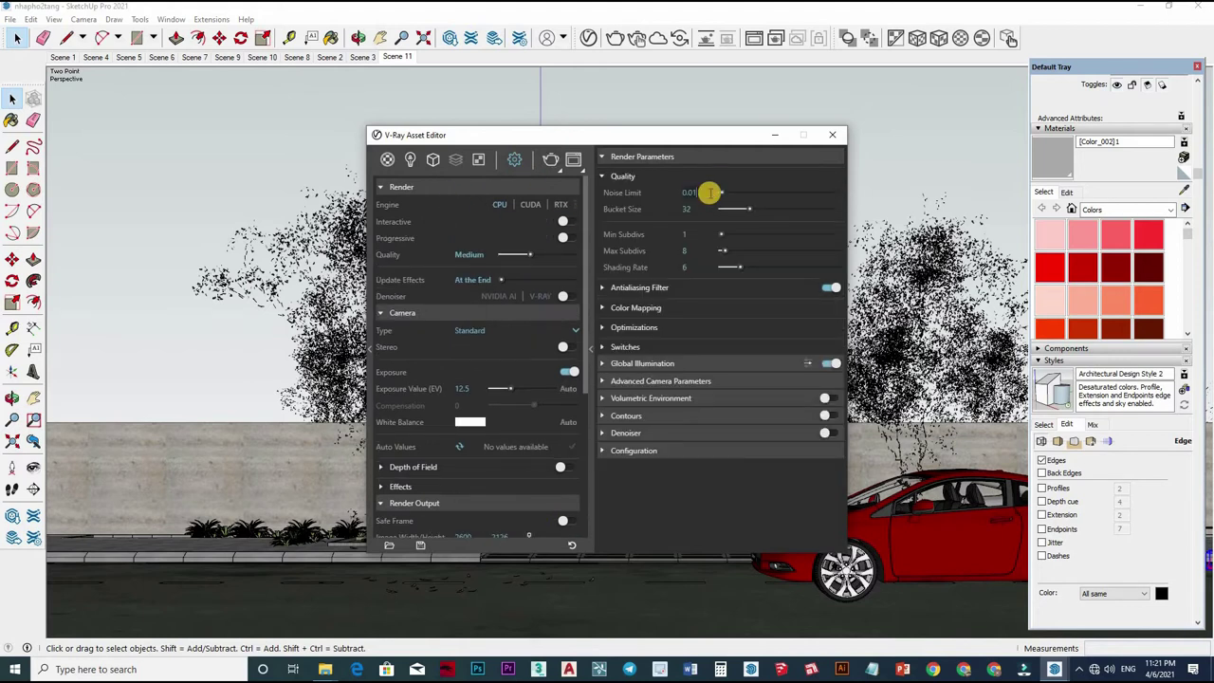
type("05")
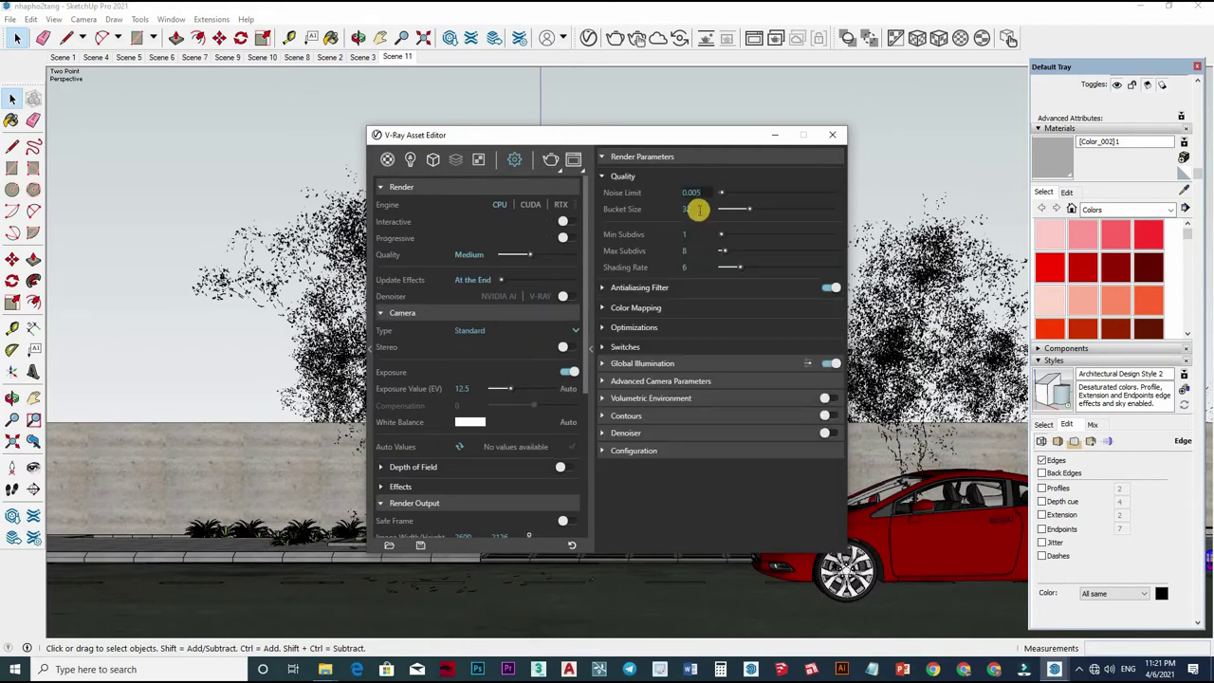
key("Return")
key("Tab")
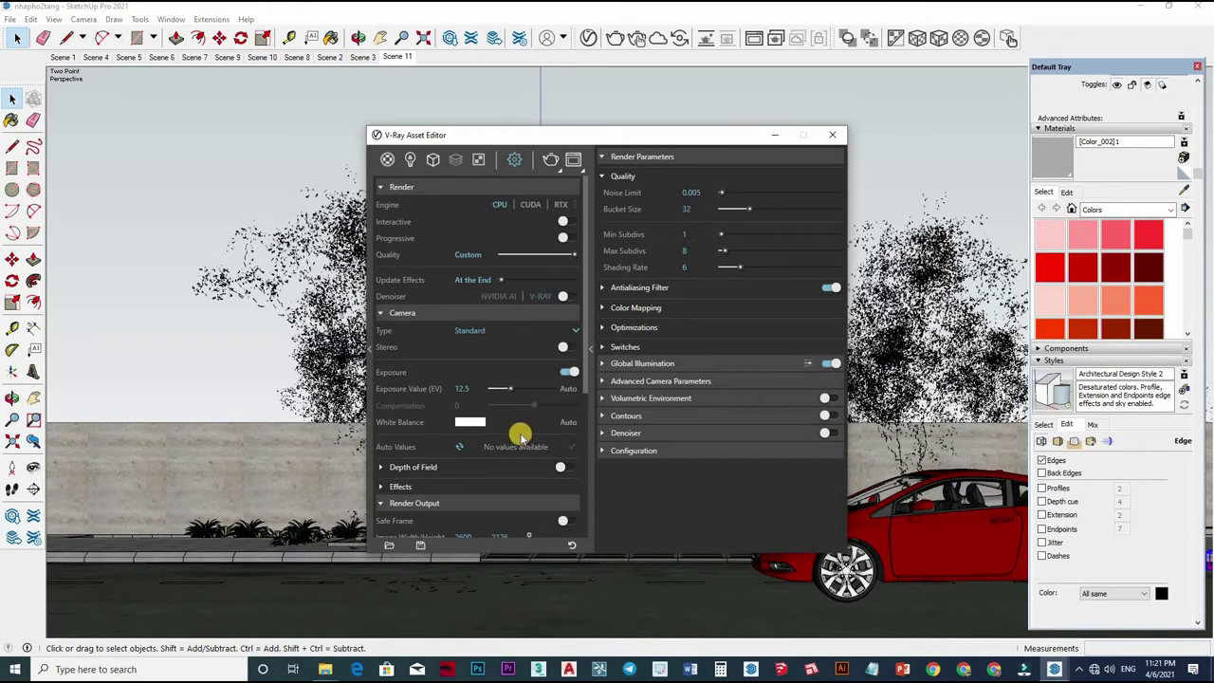
scroll(520, 435, "down", 2)
left_click_drag(472, 473, 442, 468)
type("19")
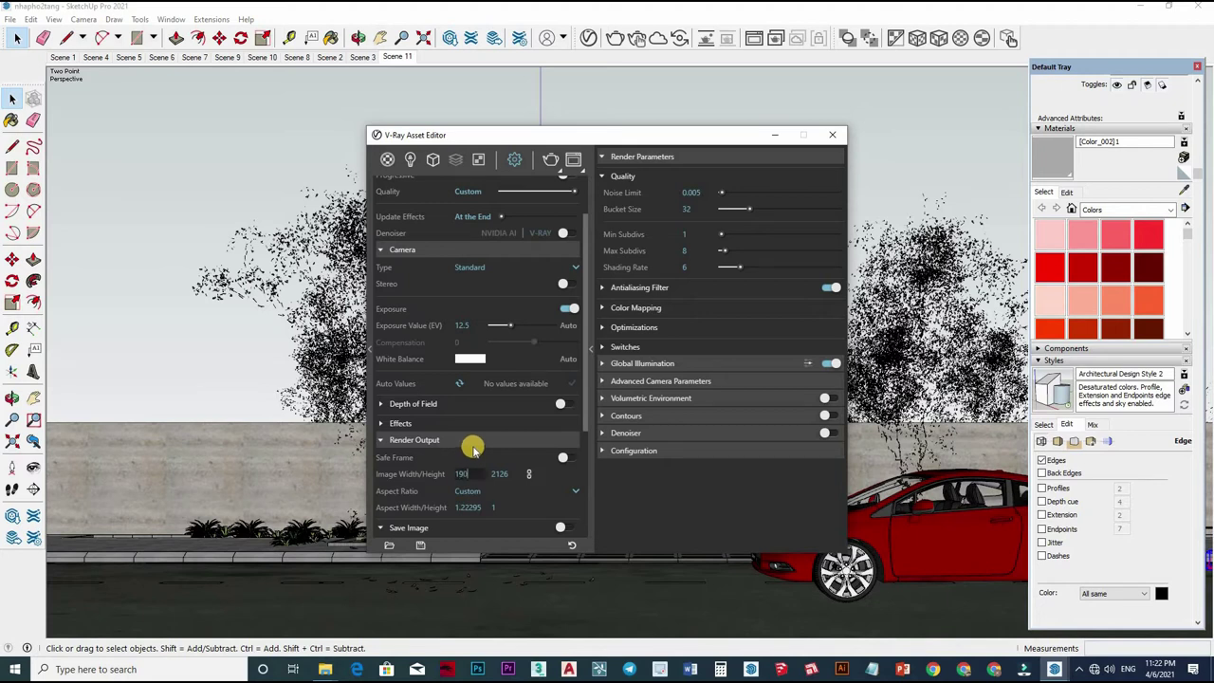
Step: Set image width to 1900, Max Subdivs to 24, and the antialiasing filter to Triangle
type("0")
key("Return")
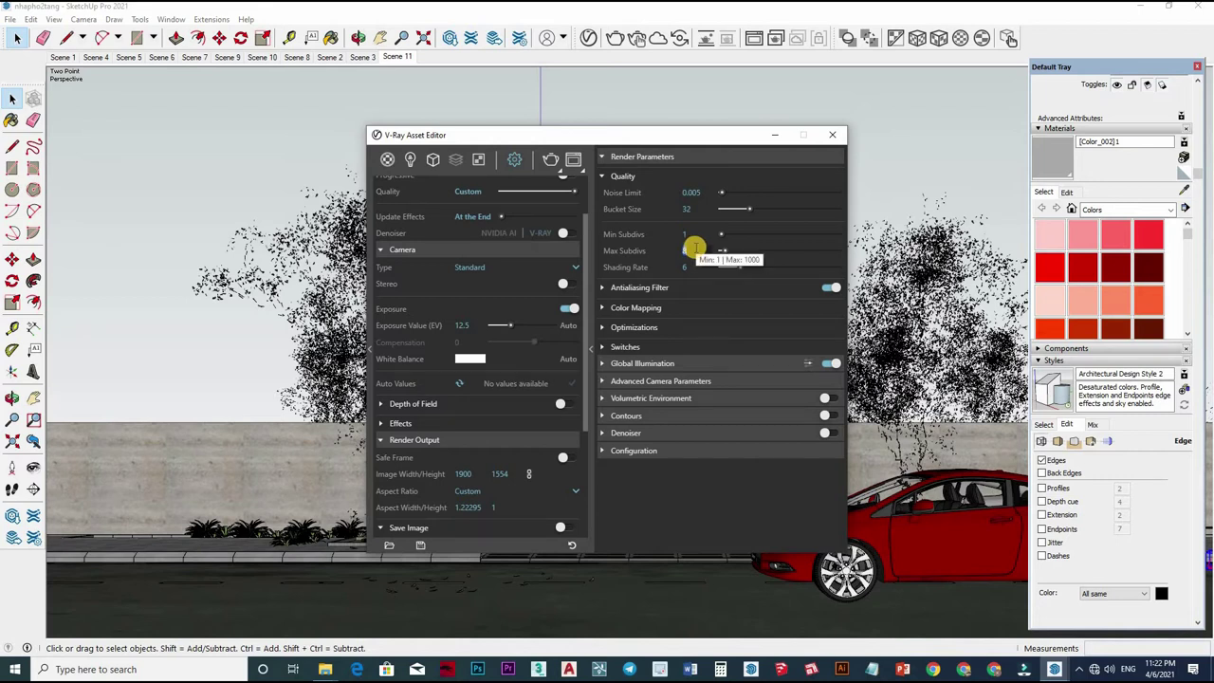
type("24")
key("Return")
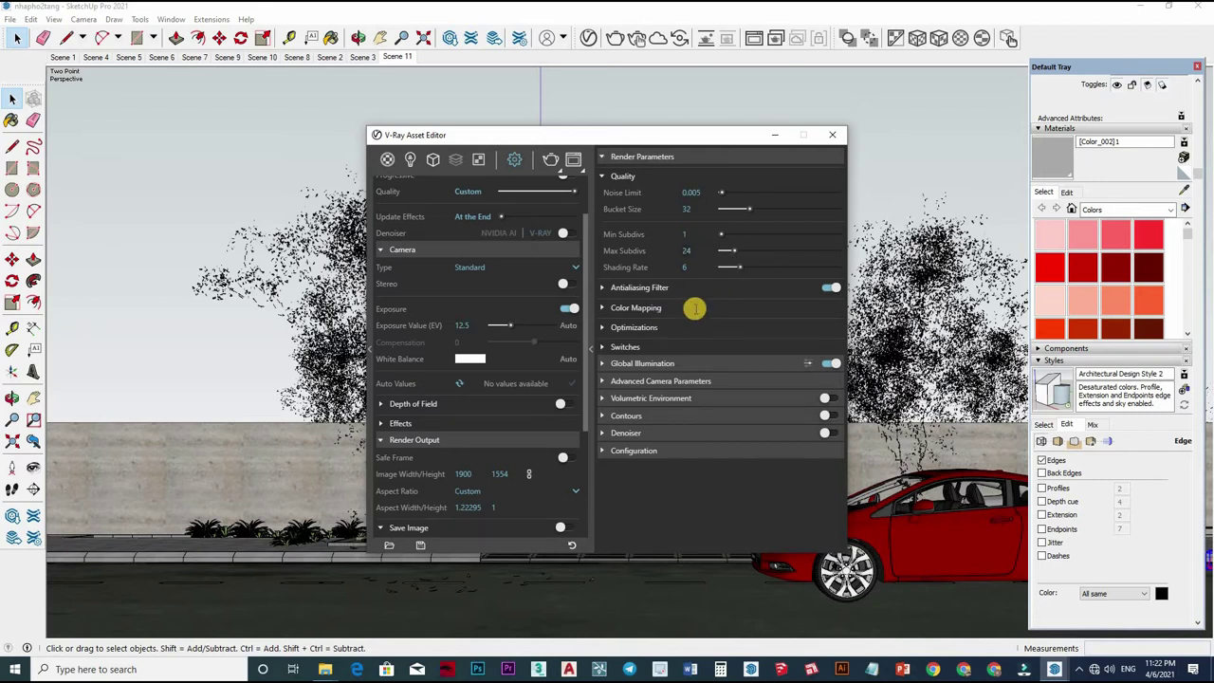
left_click(668, 289)
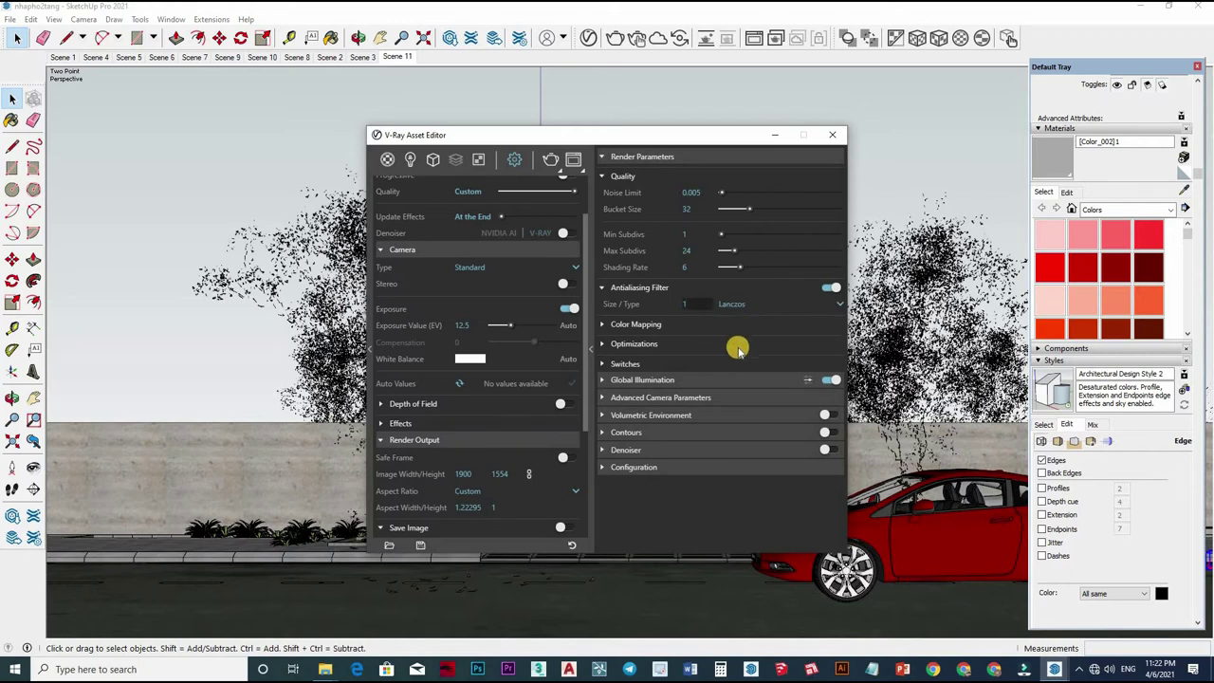
left_click(732, 303)
left_click(744, 384)
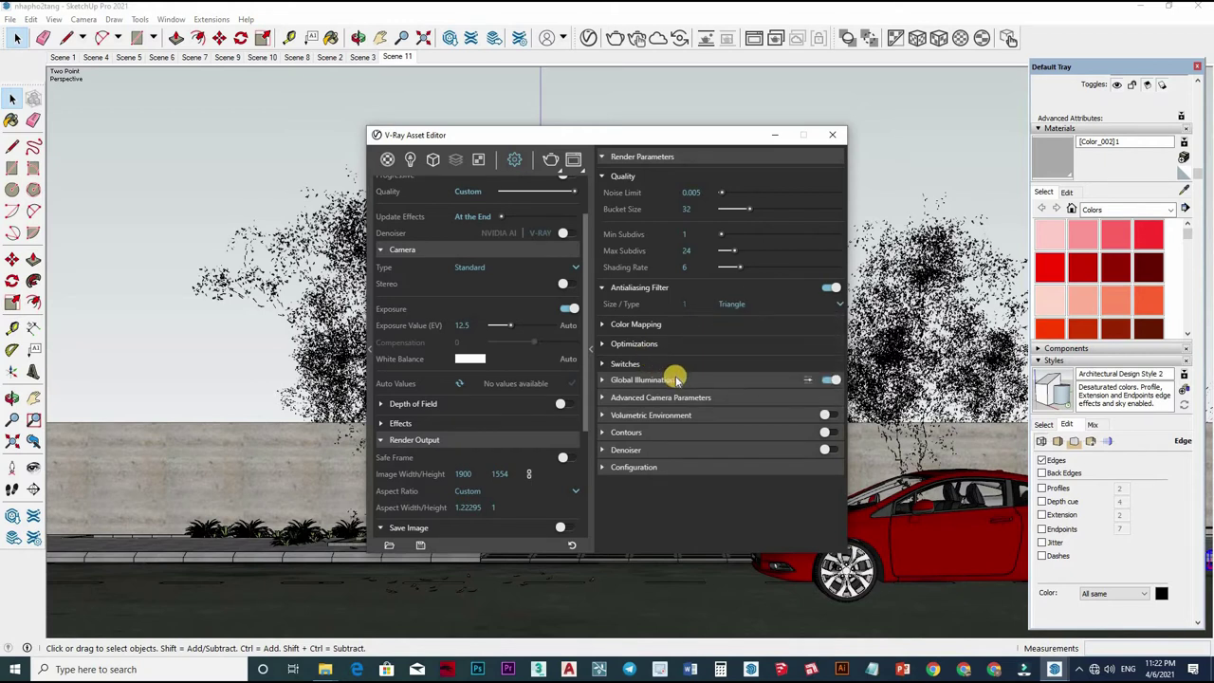
Step: Set Irradiance Map subdivs to 80 and interpolation to 50, then close the render settings
left_click(664, 380)
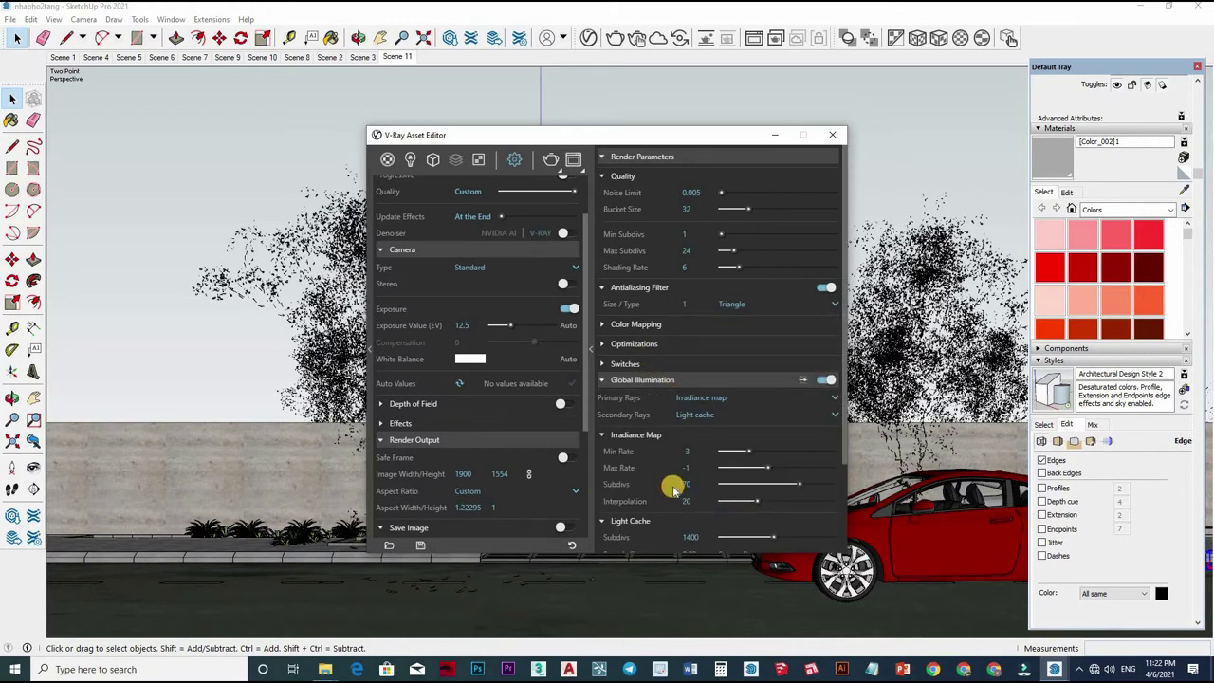
type("80")
key("Return")
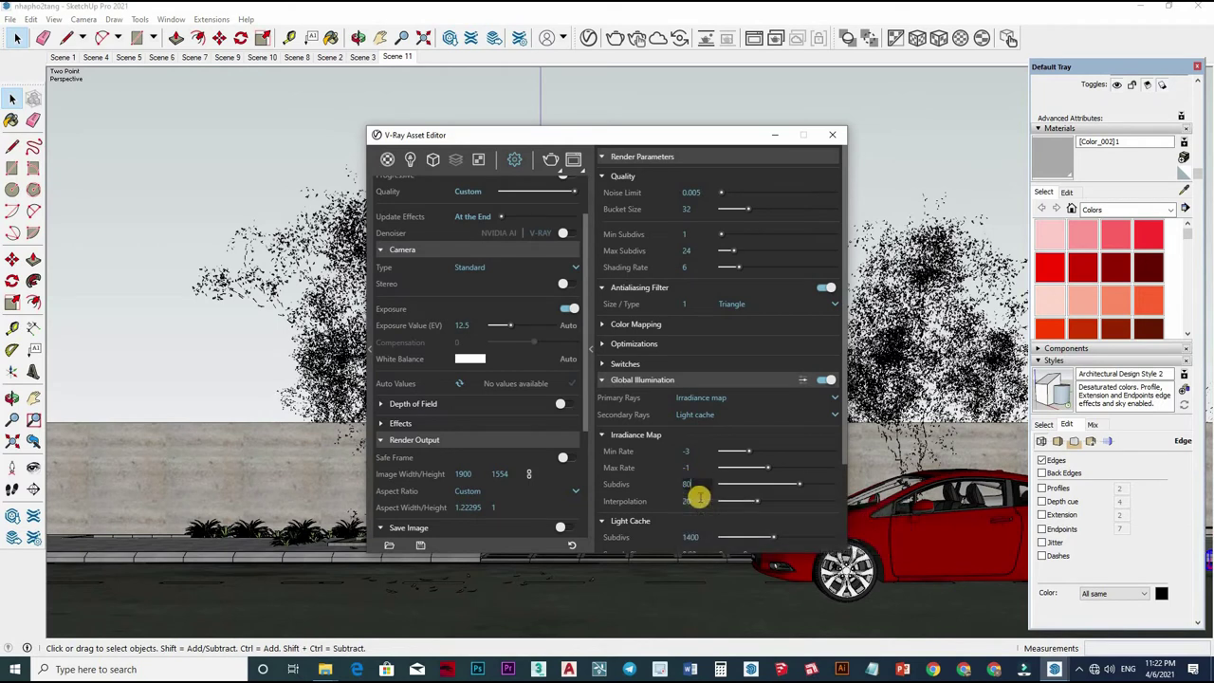
type("50")
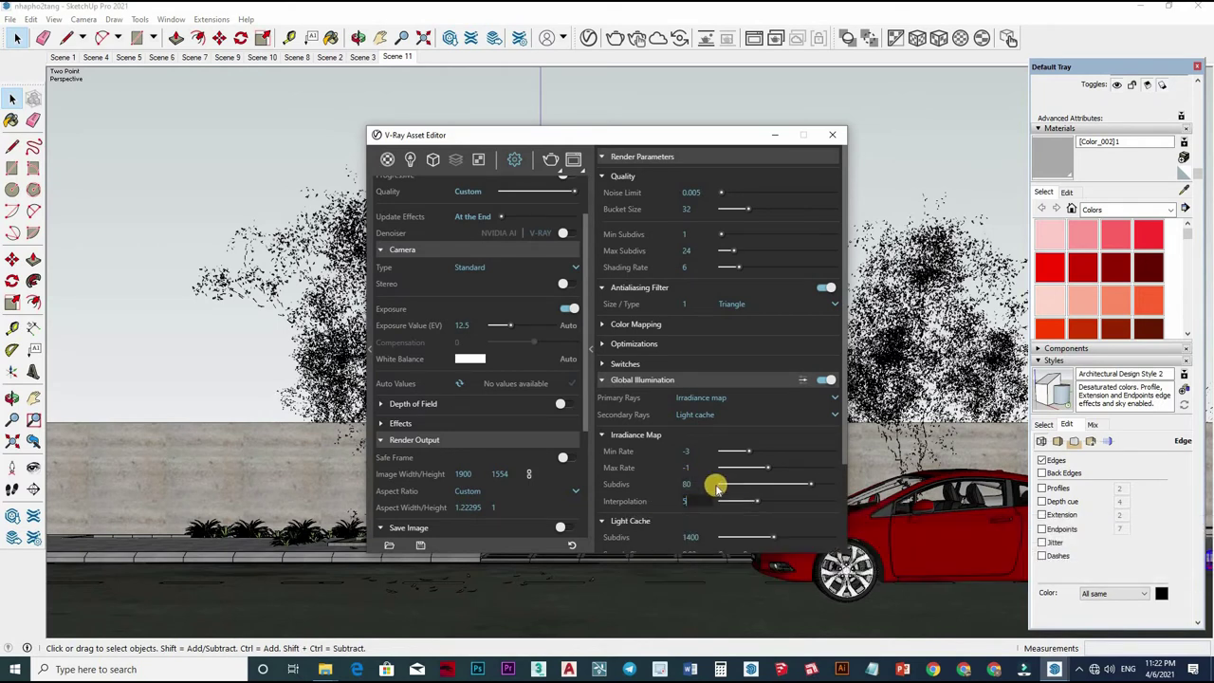
key("Return")
scroll(699, 426, "down", 2)
left_click(699, 443)
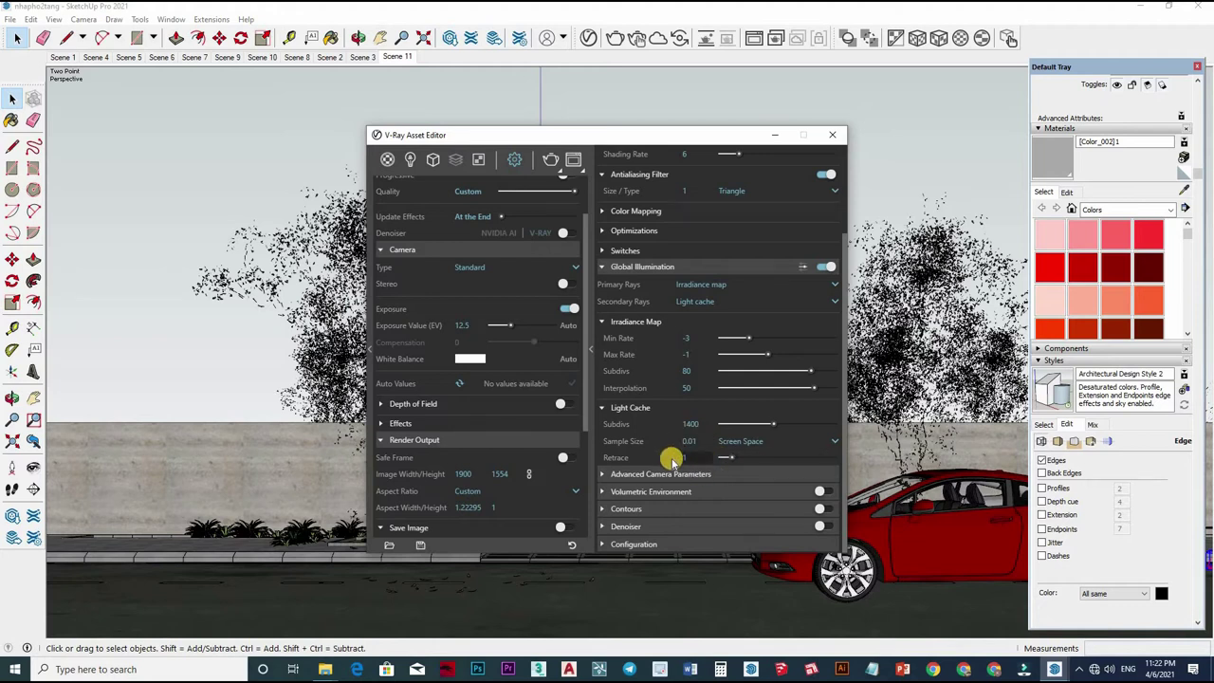
scroll(645, 157, "up", 2)
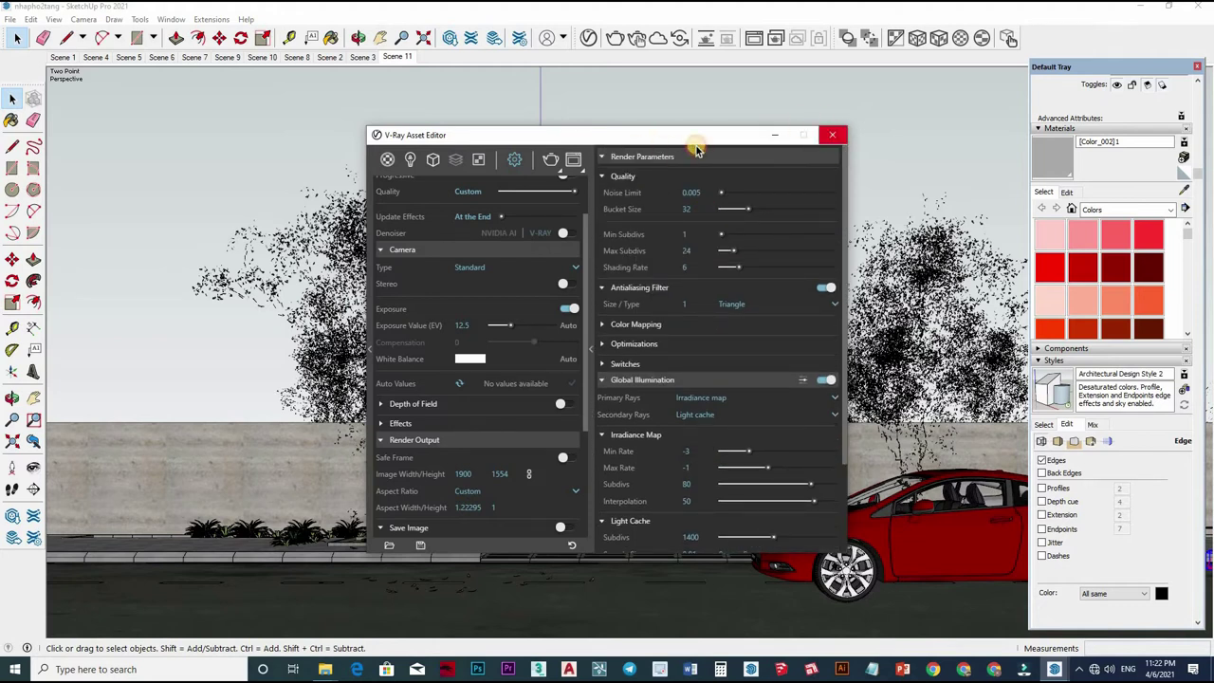
left_click(832, 135)
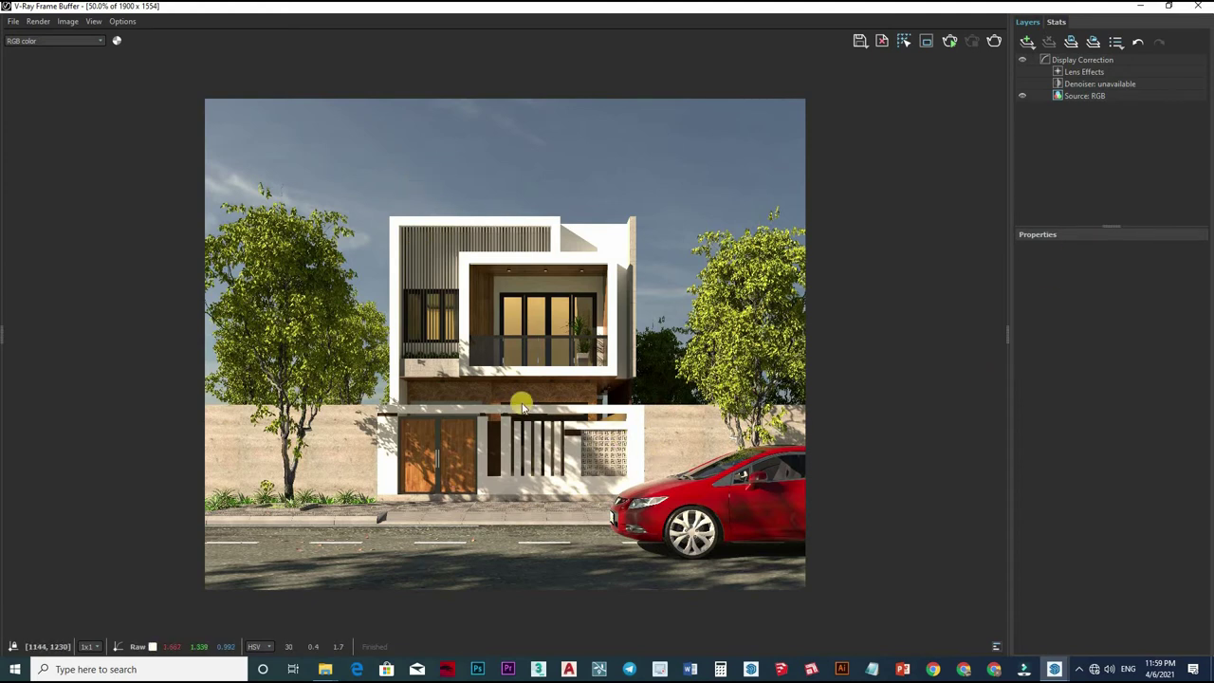
double_click(578, 340)
mouse_move(407, 363)
middle_mouse_down()
mouse_move(434, 388)
mouse_move(592, 302)
mouse_move(595, 315)
middle_mouse_up()
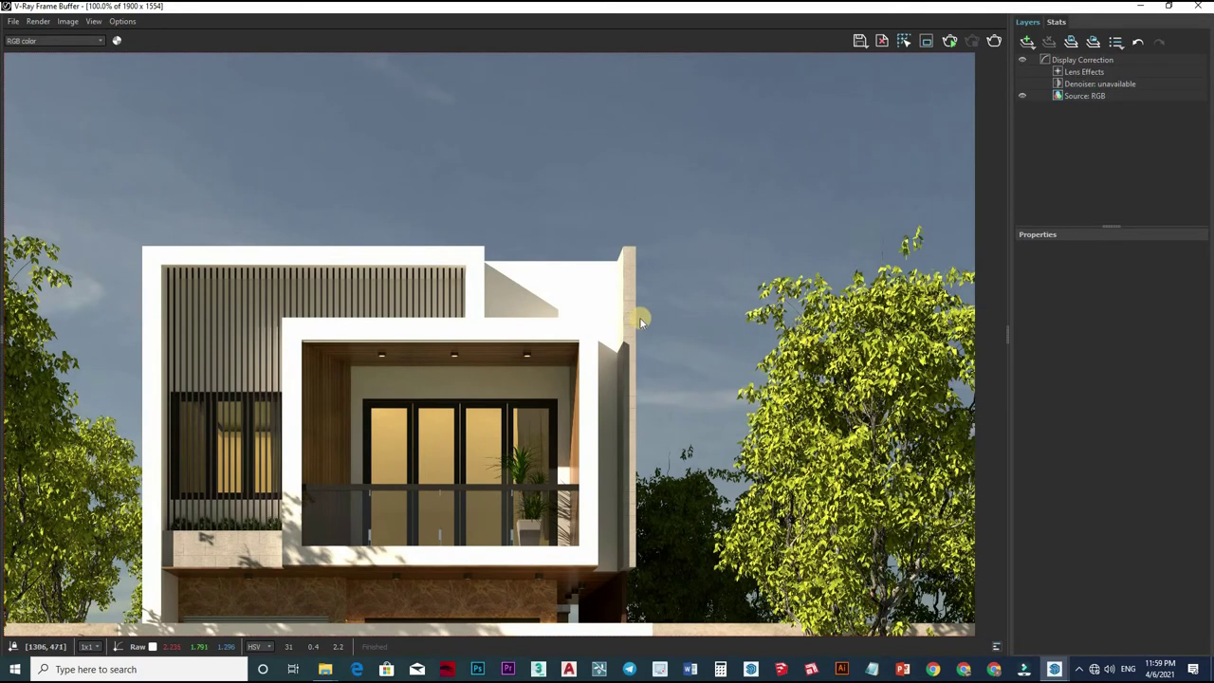
middle_click_drag(723, 350, 696, 423)
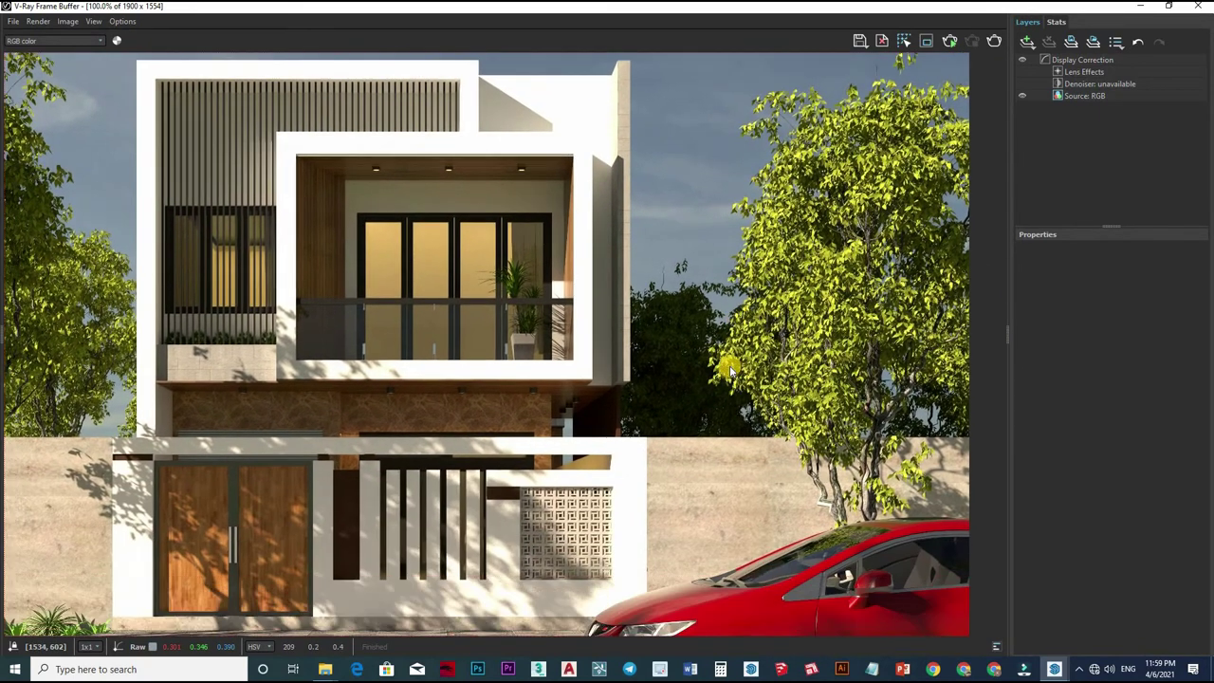
scroll(702, 386, "down", 3)
scroll(702, 386, "up", 3)
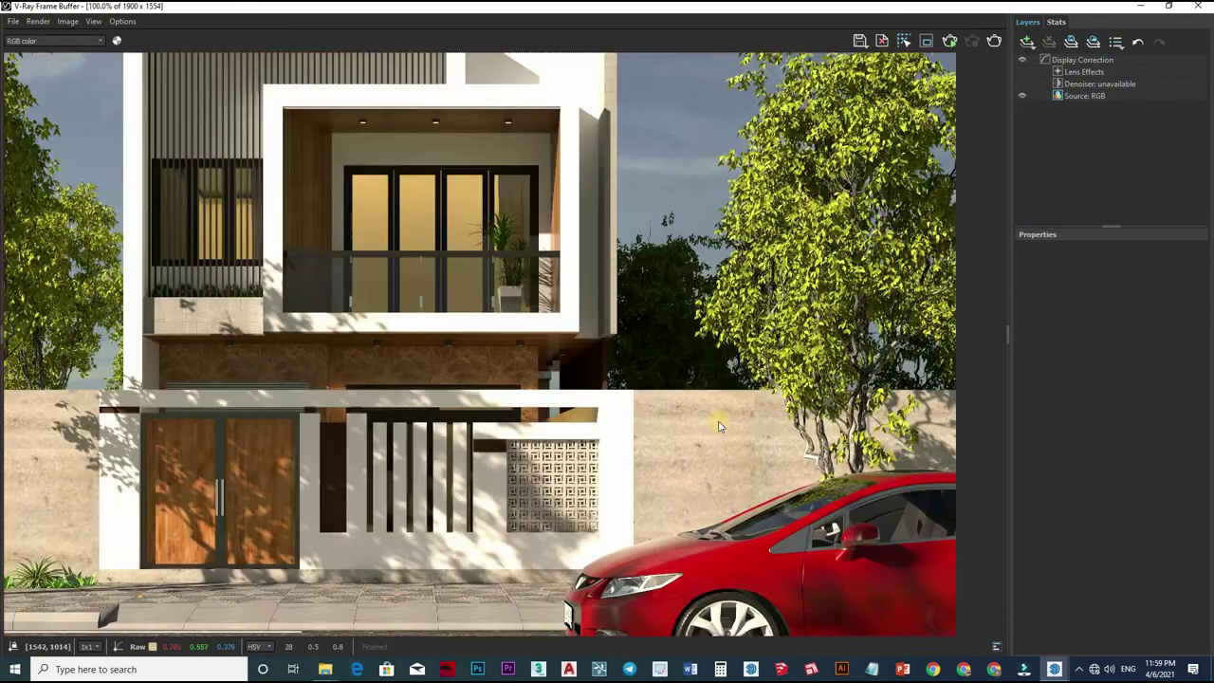
middle_click_drag(702, 555, 702, 436)
scroll(626, 453, "down", 3)
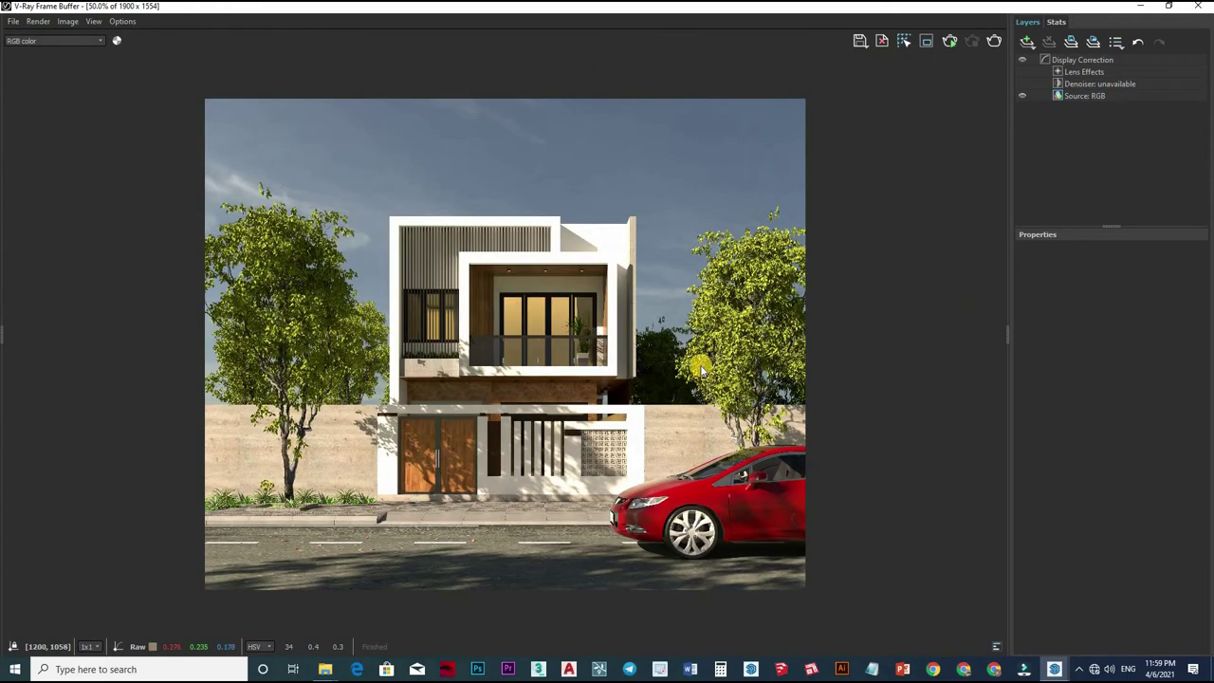
scroll(626, 454, "up", 3)
mouse_move(545, 484)
middle_mouse_down()
mouse_move(564, 430)
mouse_move(548, 392)
middle_mouse_up()
scroll(594, 375, "down", 2)
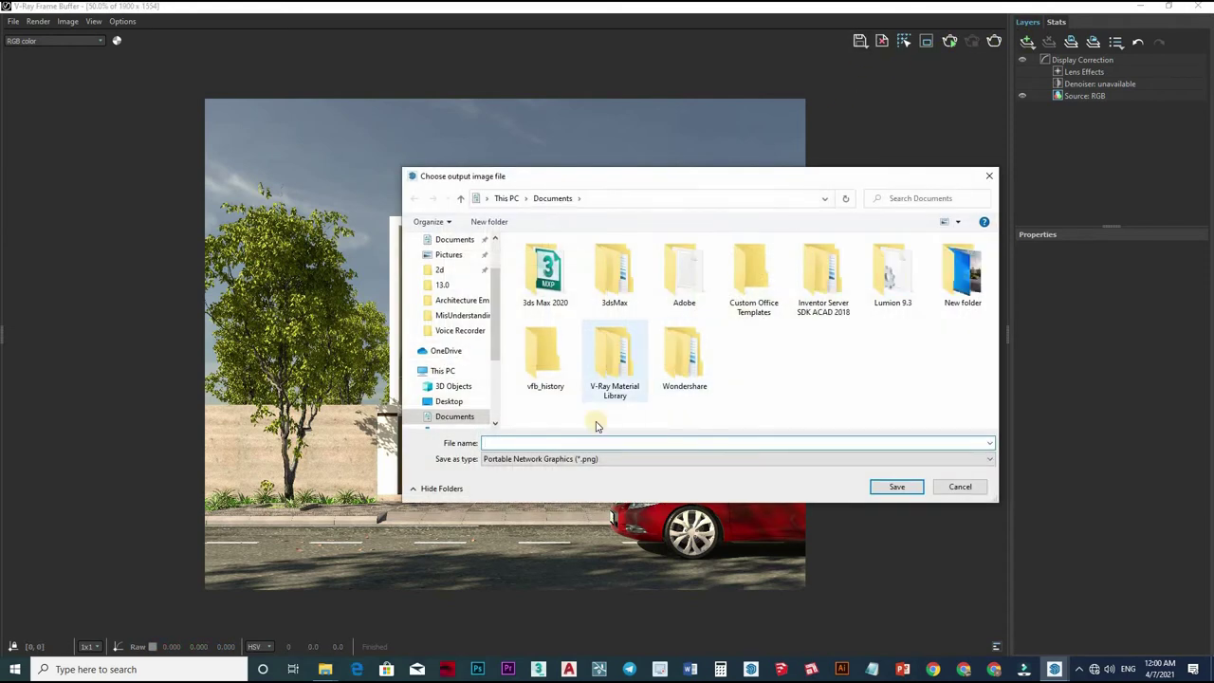
Step: Create a new folder named pic and save the render inside it as PNG image 1
right_click(707, 358)
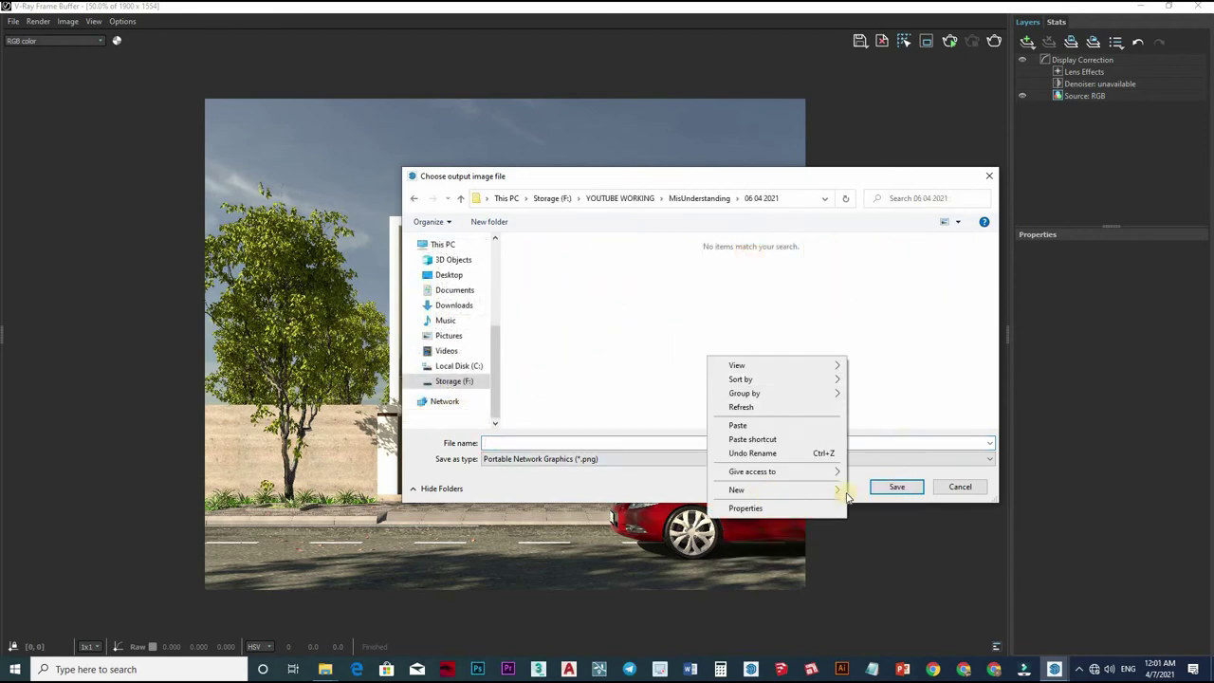
mouse_move(777, 489)
left_click(858, 490)
type("pic")
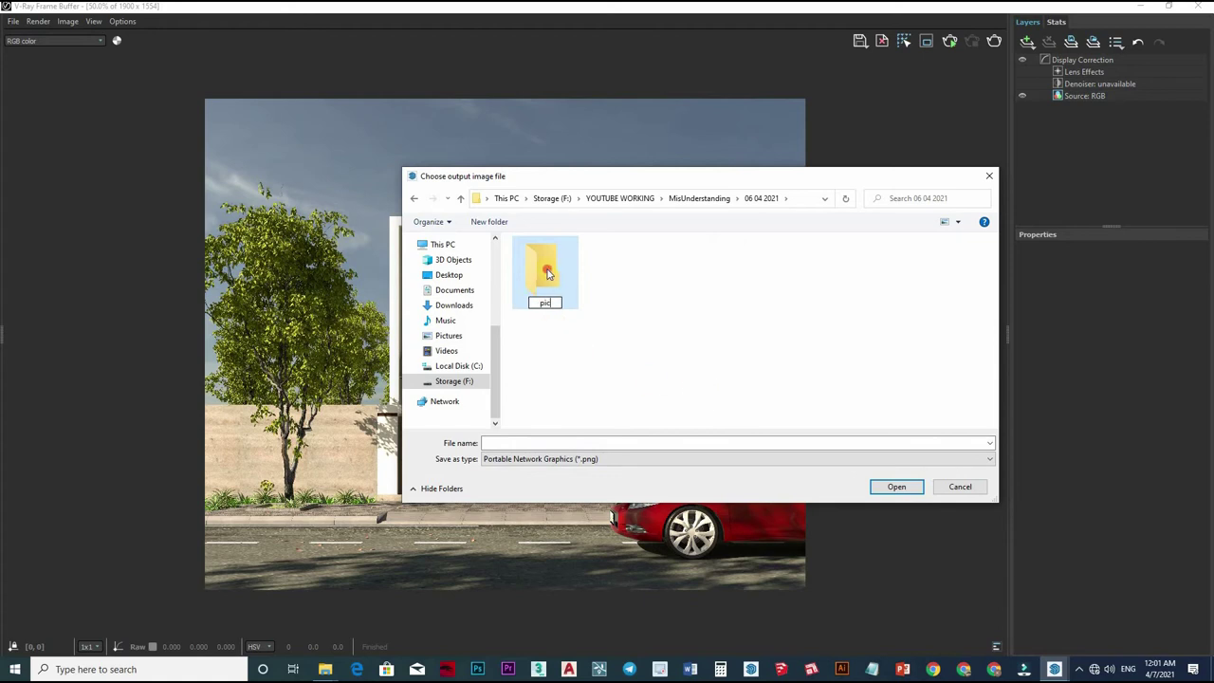
left_click(547, 273)
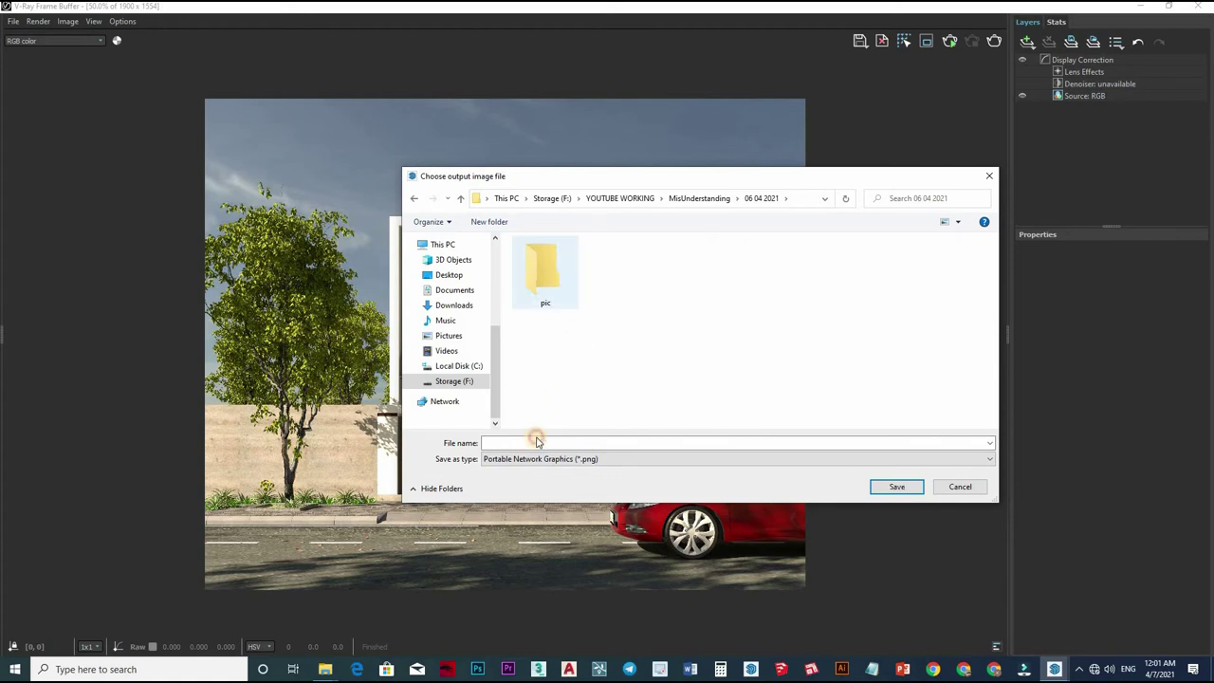
key("Return")
left_click(886, 487)
type("1")
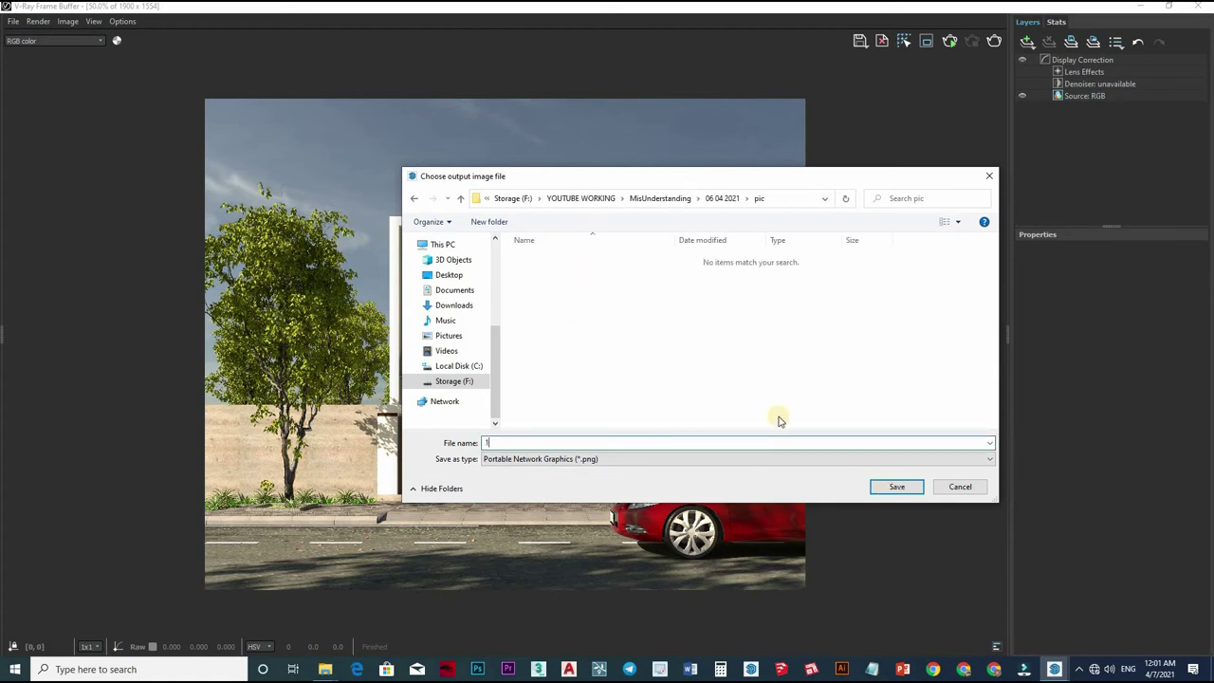
key("Return")
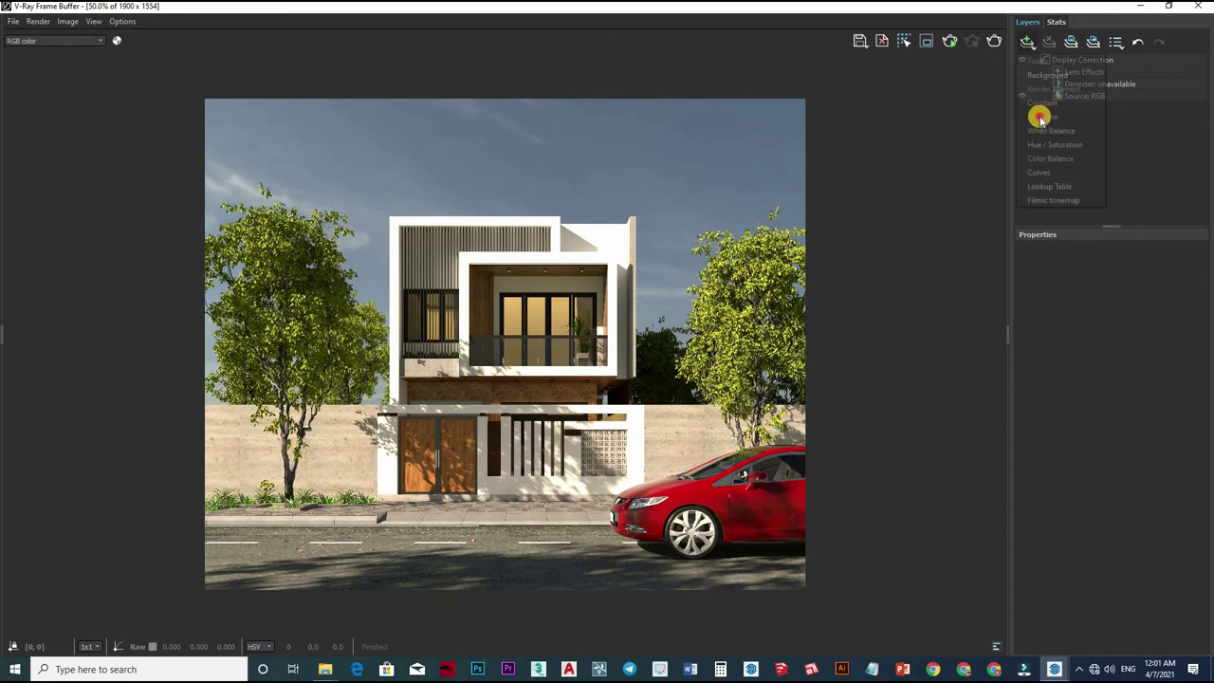
Step: Add an Exposure layer (exposure 1.182, highlight burn 0.645, contrast 0.091) and save into pic
left_click(1038, 117)
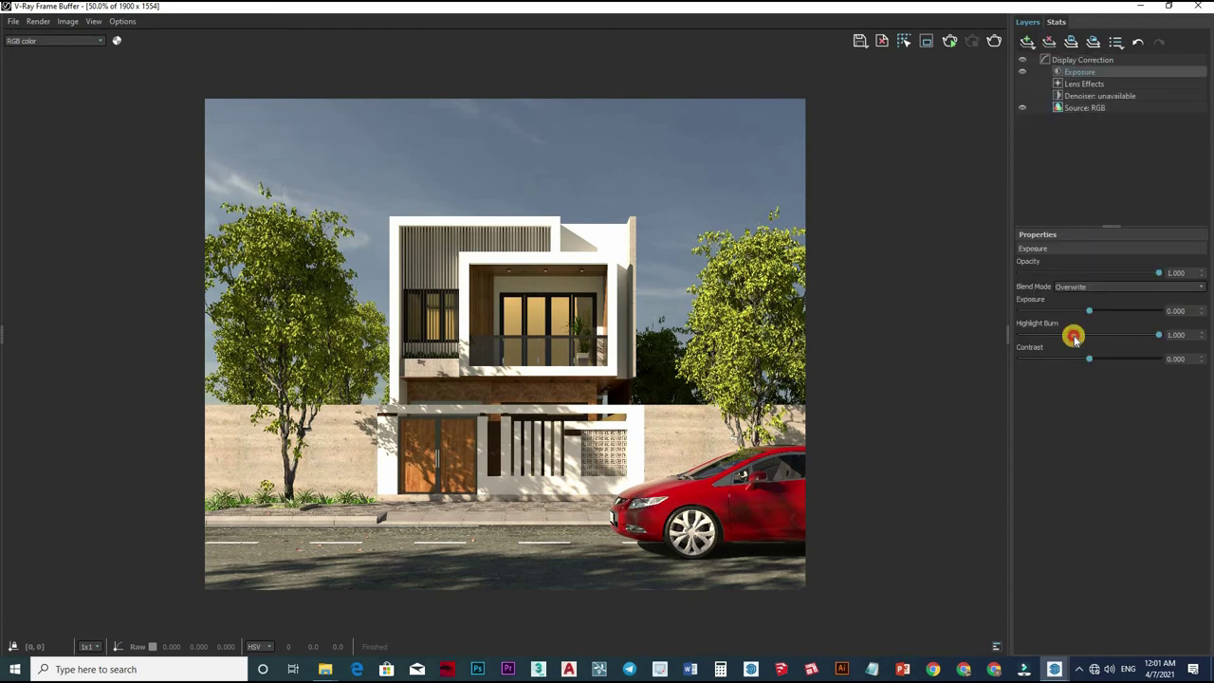
left_click(1056, 334)
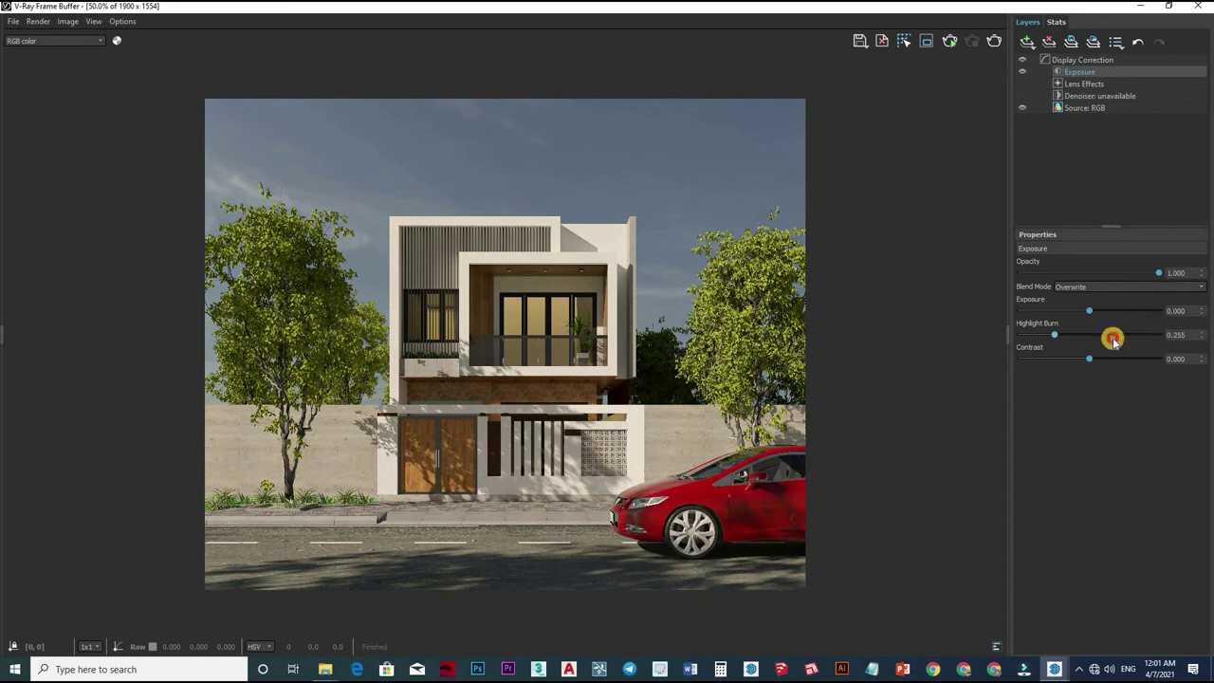
left_click_drag(1114, 340, 1106, 340)
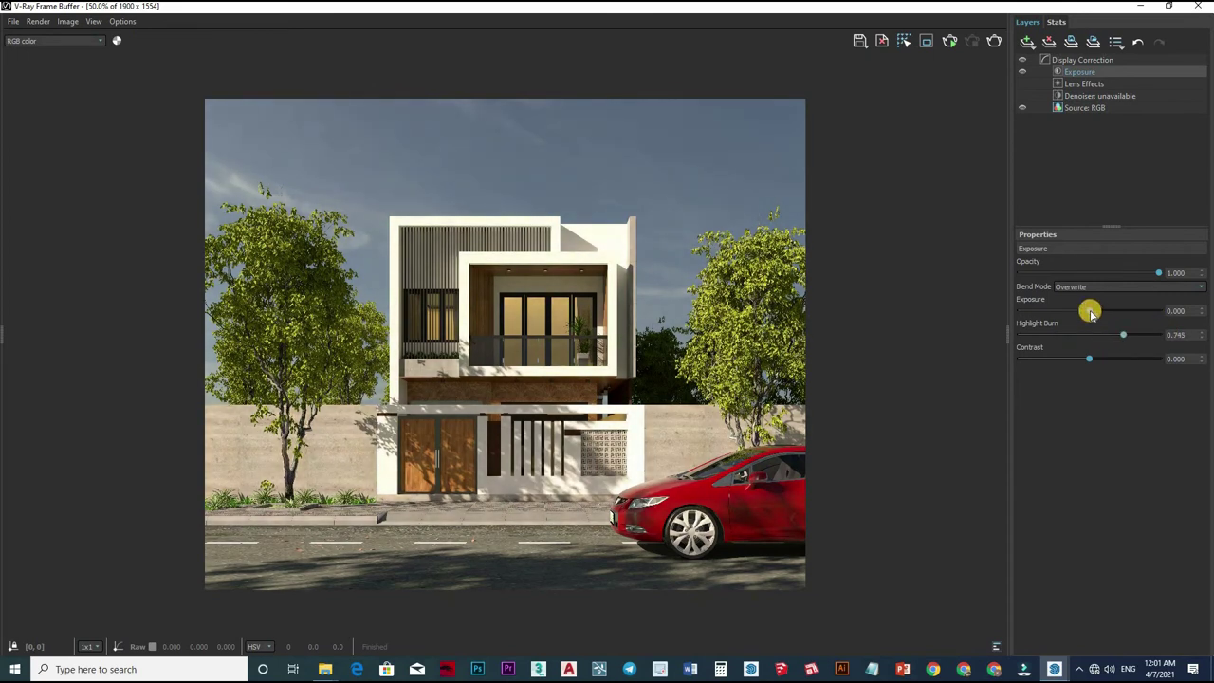
left_click_drag(1112, 313, 1104, 311)
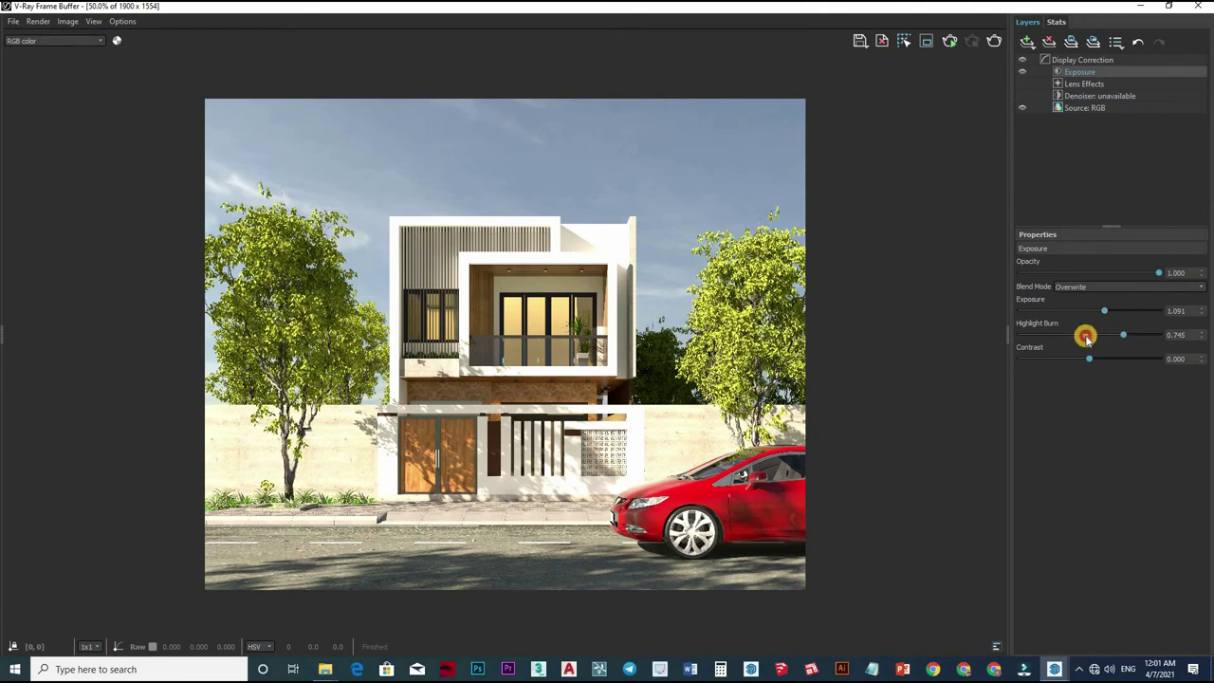
left_click_drag(1102, 311, 1106, 314)
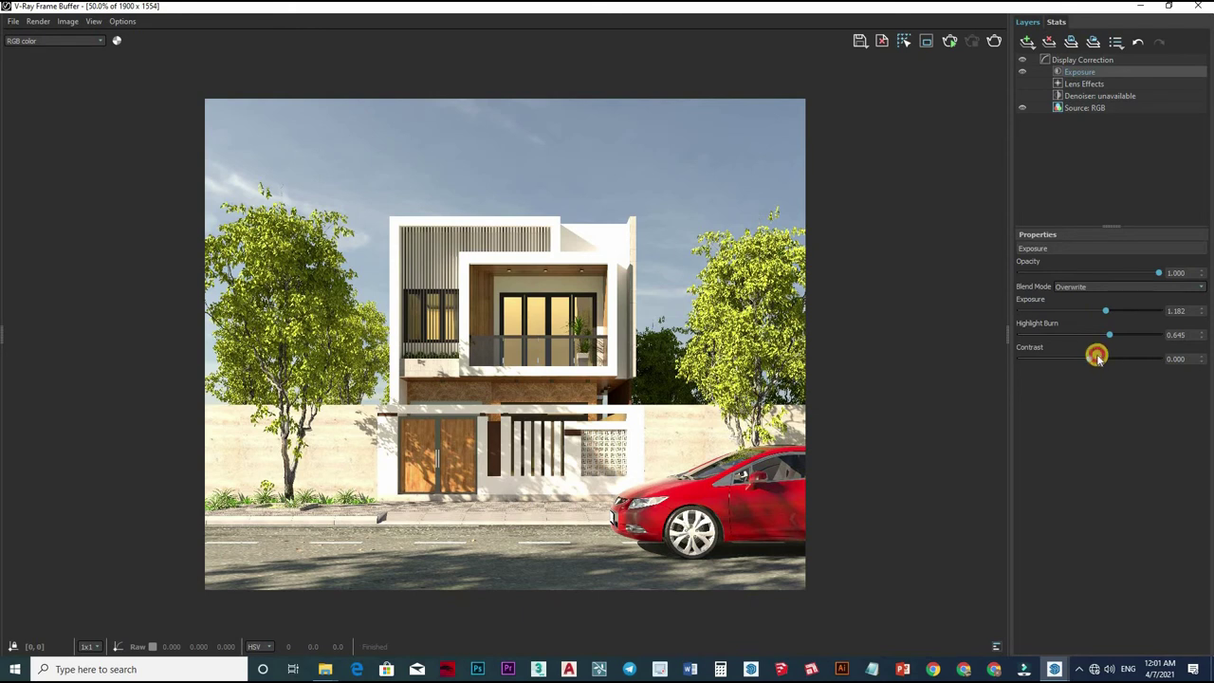
left_click_drag(1098, 357, 1094, 358)
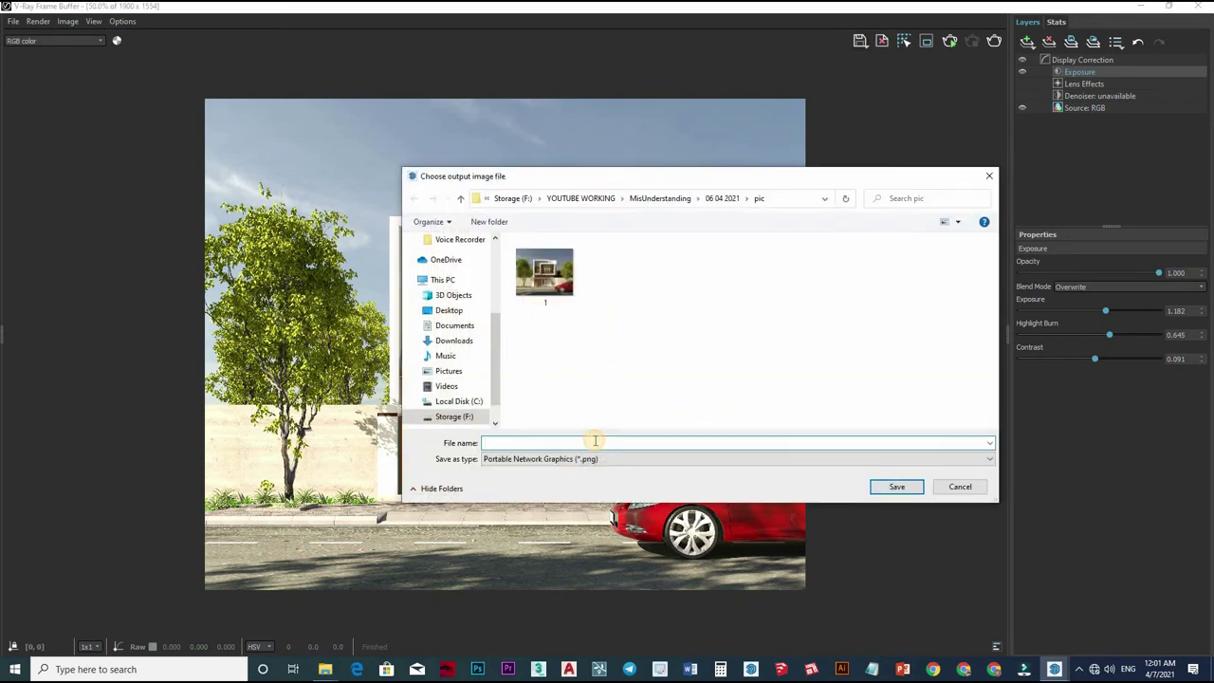
left_click(876, 485)
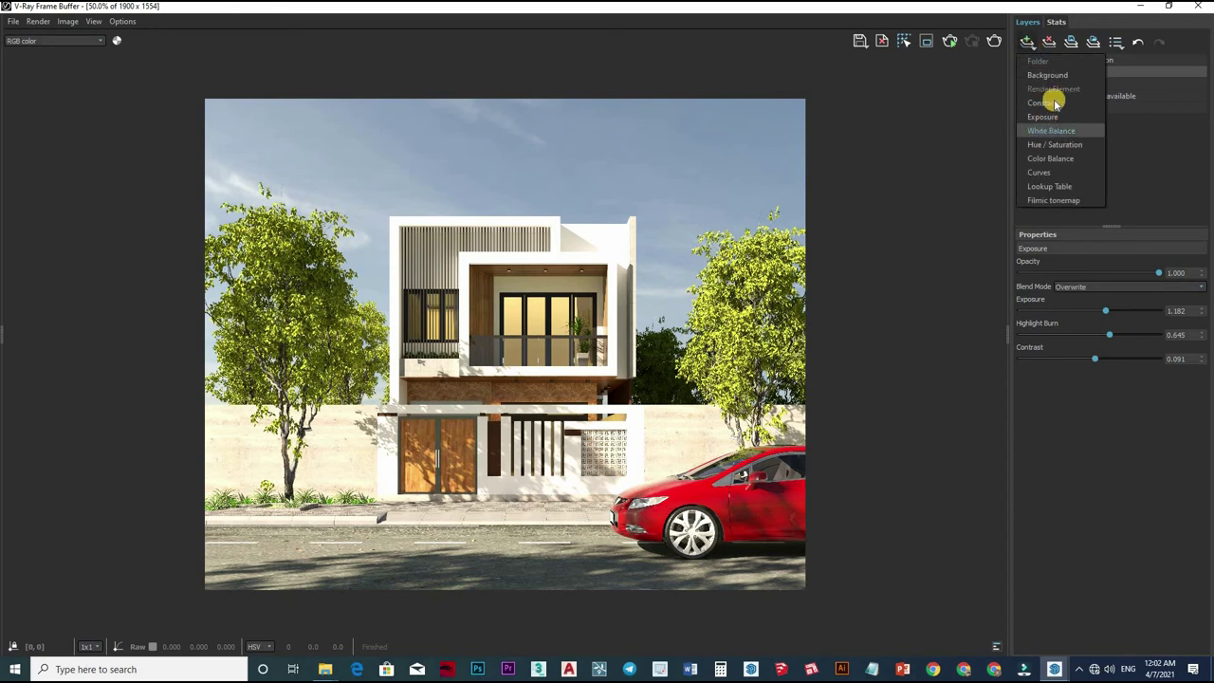
Step: Add a Curves layer with three master-curve points raised to brighten the image, then start saving
left_click(1043, 173)
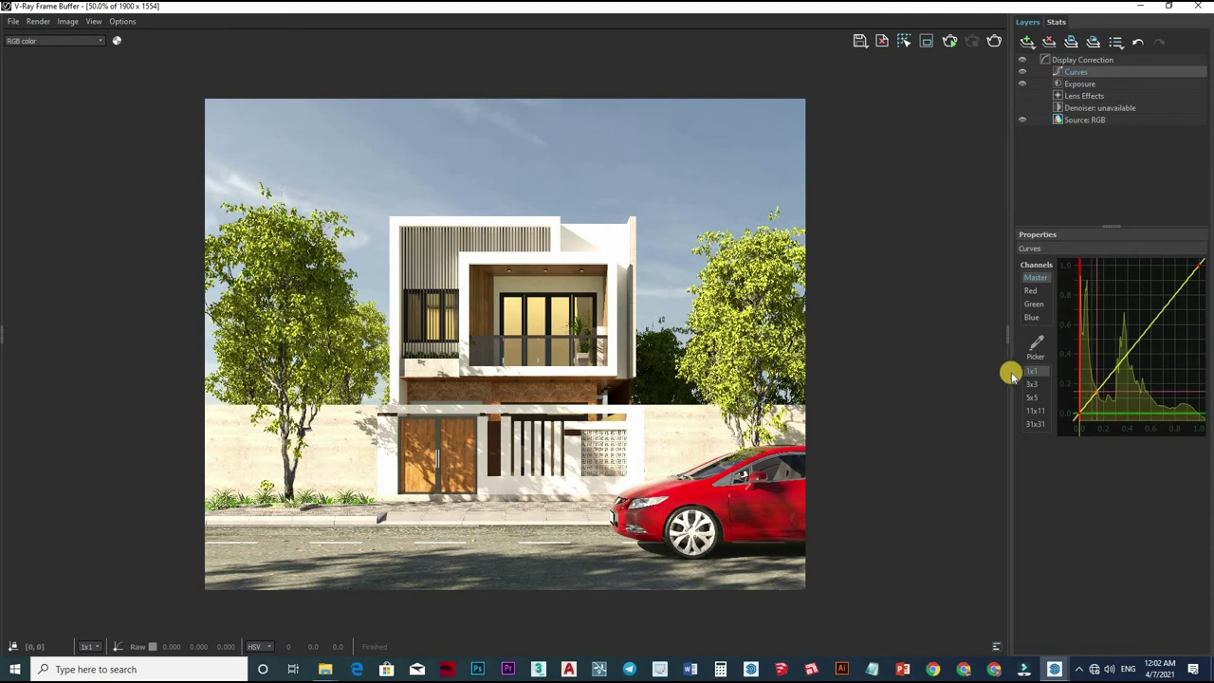
left_click_drag(1008, 376, 949, 375)
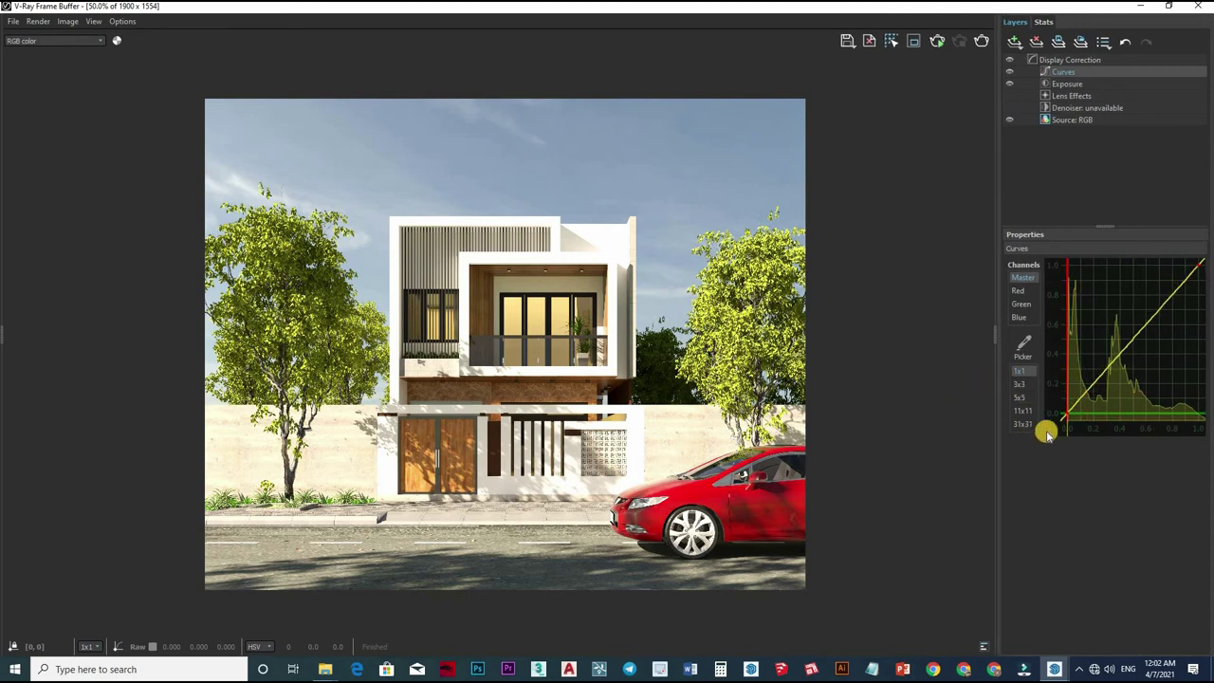
left_click(1049, 415)
left_click(1097, 359)
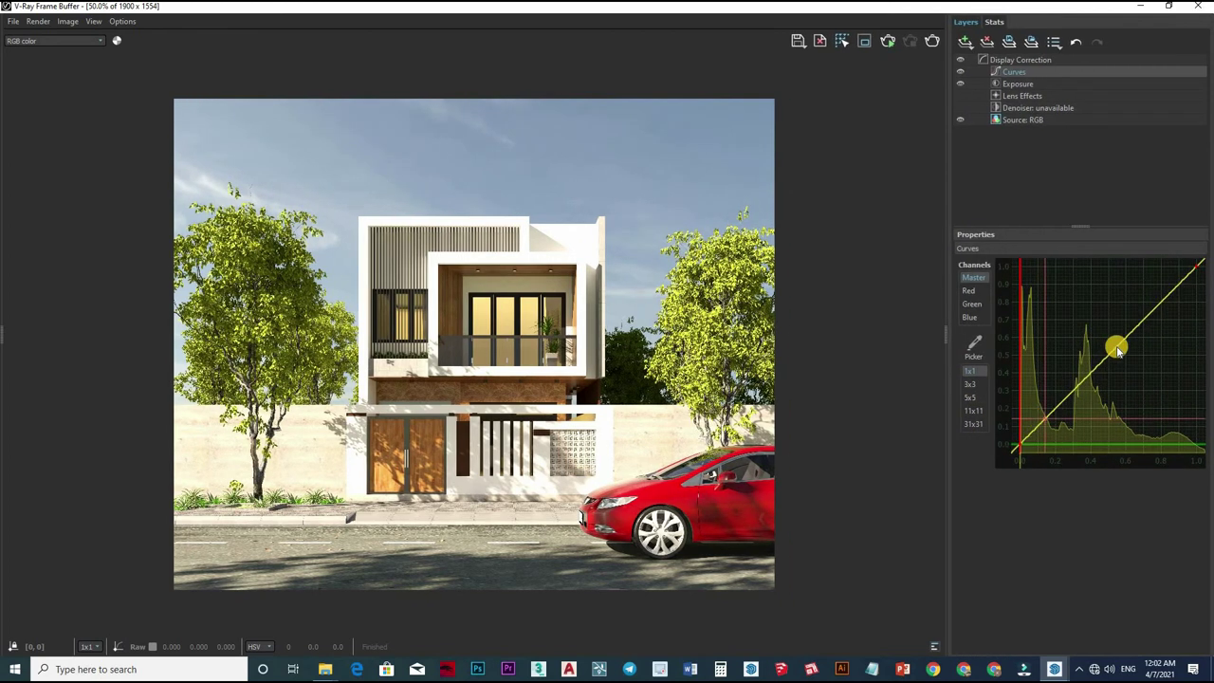
left_click(1131, 332)
left_click_drag(1049, 414, 1049, 400)
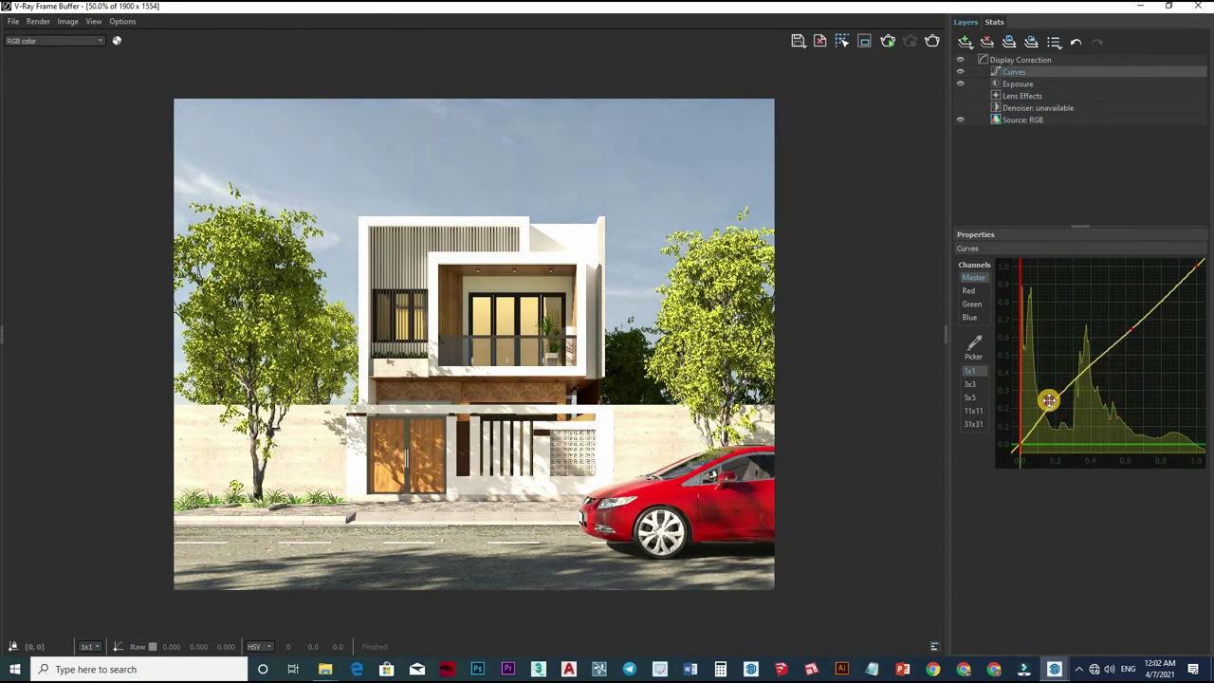
left_click_drag(1113, 373, 1149, 332)
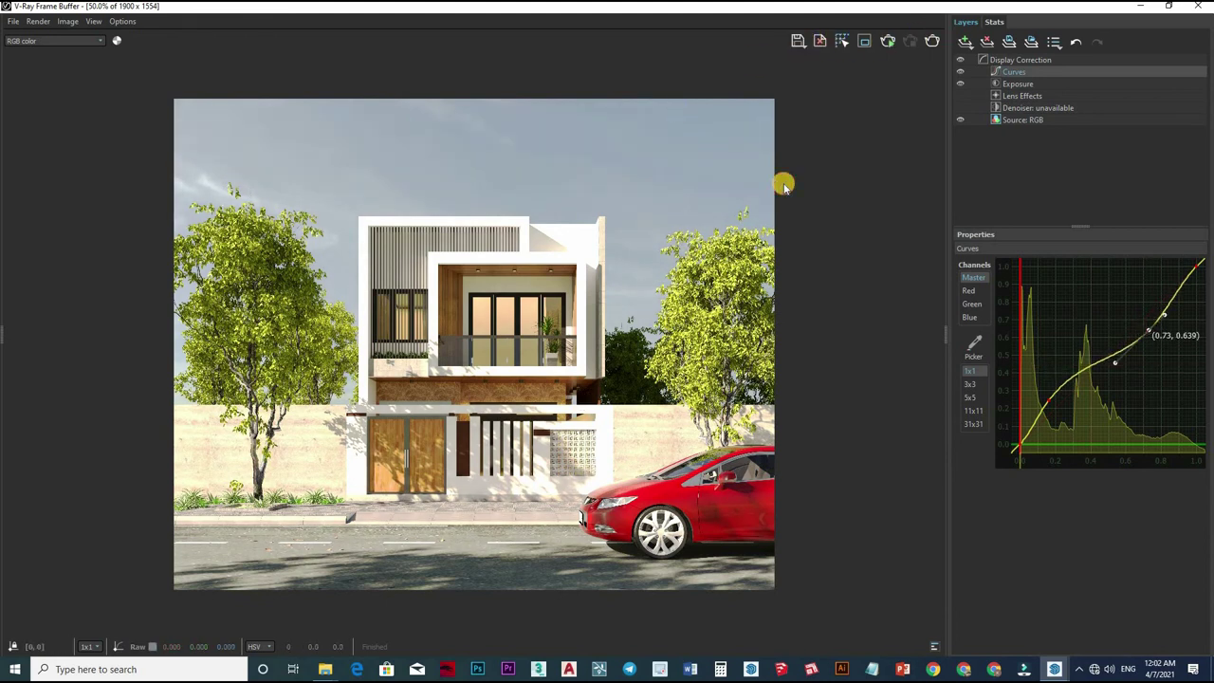
left_click(798, 42)
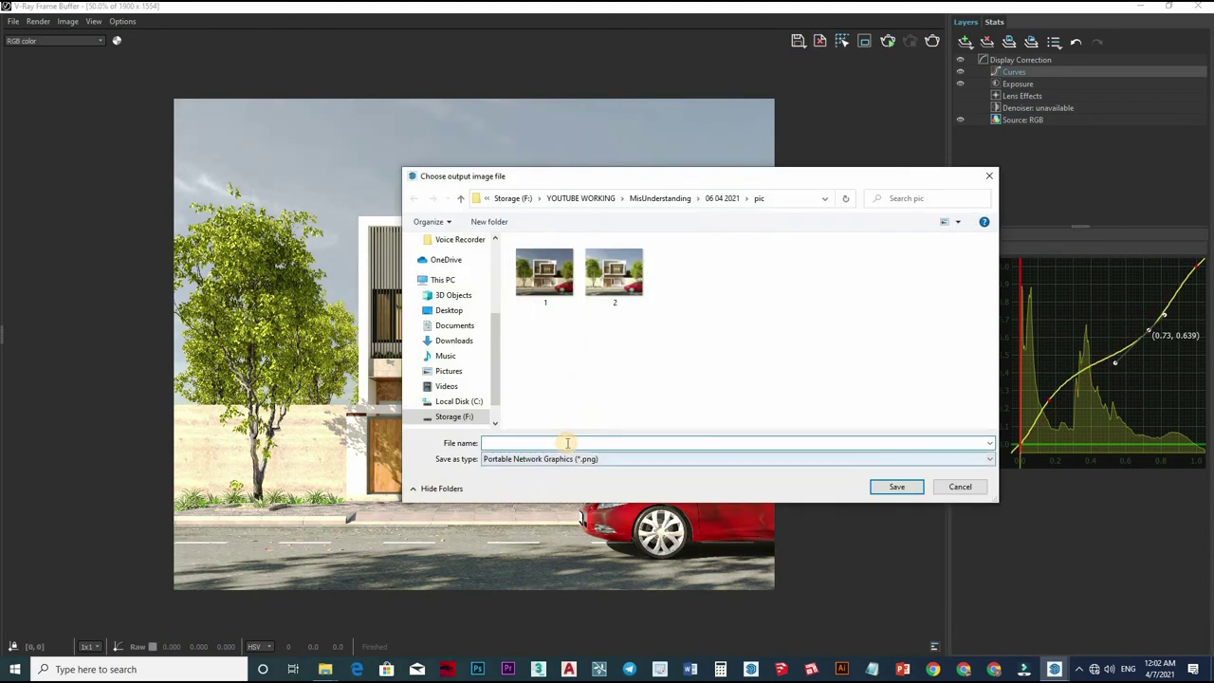